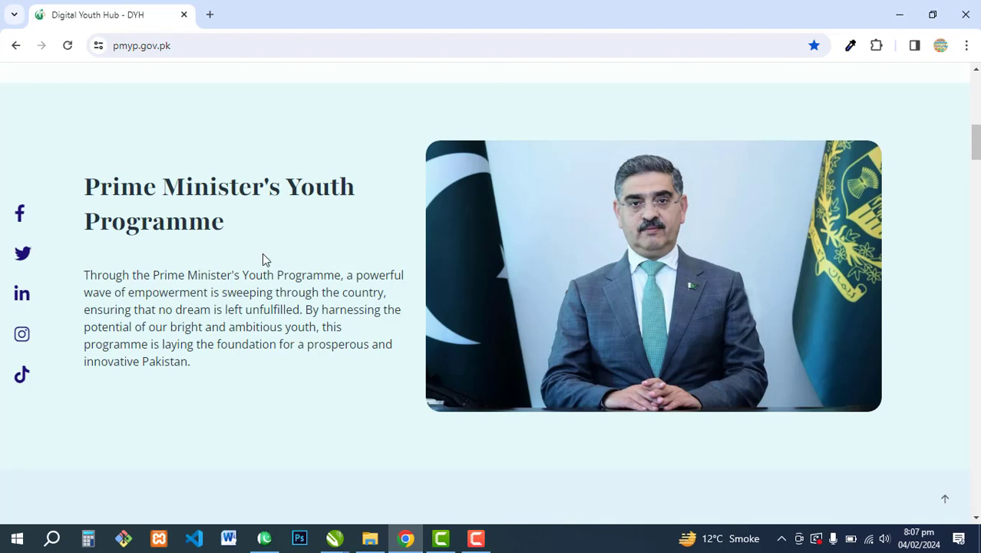
Find the Application Forms section on the home page and open the PM's Youth Business & Agriculture Loan Scheme application
{"action": "scroll", "coordinate": [262, 255], "scroll_direction": "down", "scroll_amount": 5}
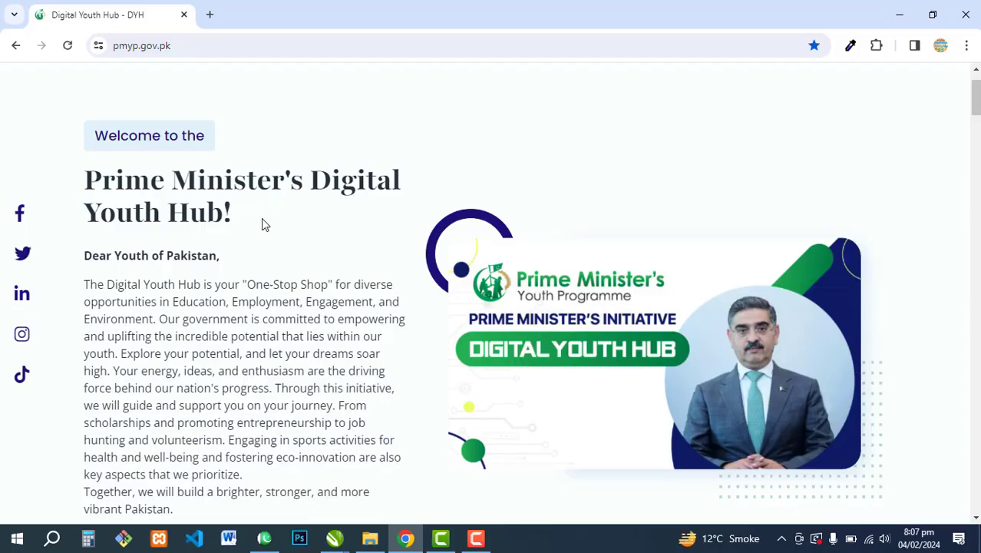
{"action": "scroll", "coordinate": [262, 223], "scroll_direction": "down", "scroll_amount": 5}
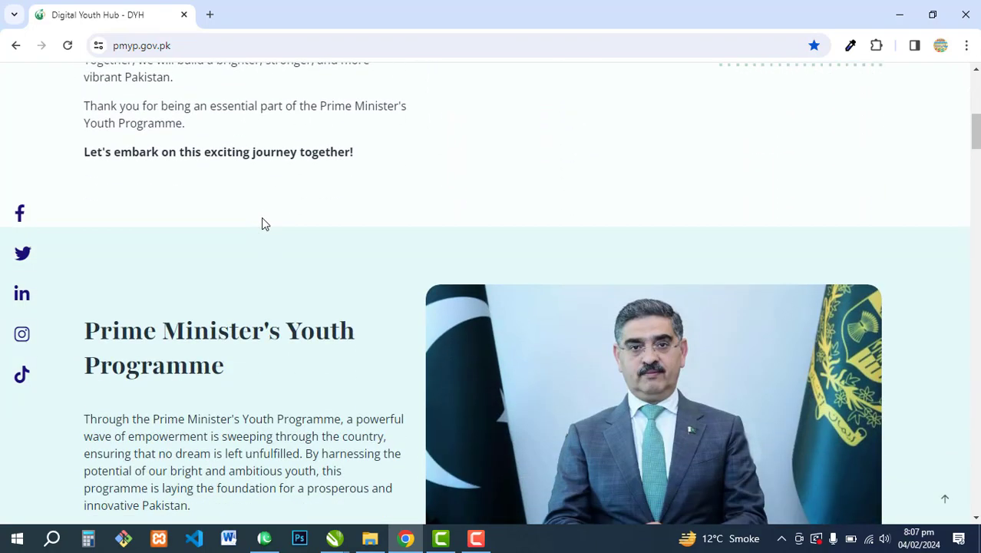
{"action": "scroll", "coordinate": [262, 224], "scroll_direction": "down", "scroll_amount": 3}
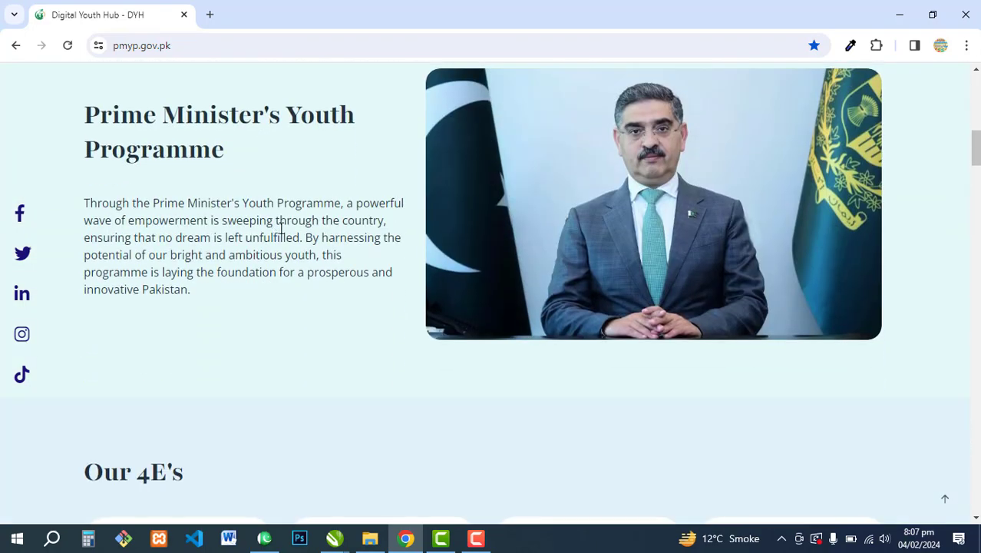
{"action": "scroll", "coordinate": [291, 248], "scroll_direction": "down", "scroll_amount": 18}
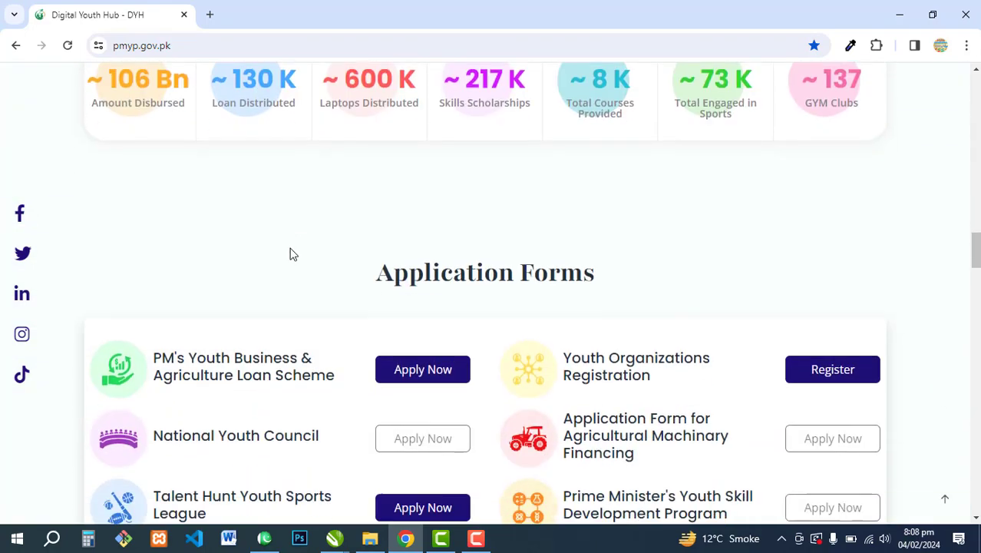
{"action": "scroll", "coordinate": [291, 254], "scroll_direction": "down", "scroll_amount": 2}
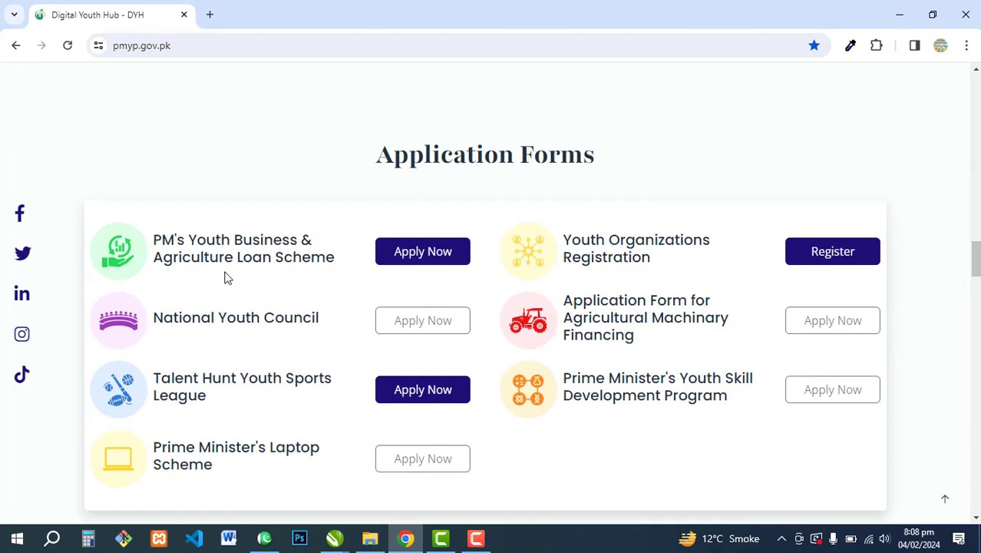
{"action": "left_click", "coordinate": [423, 252]}
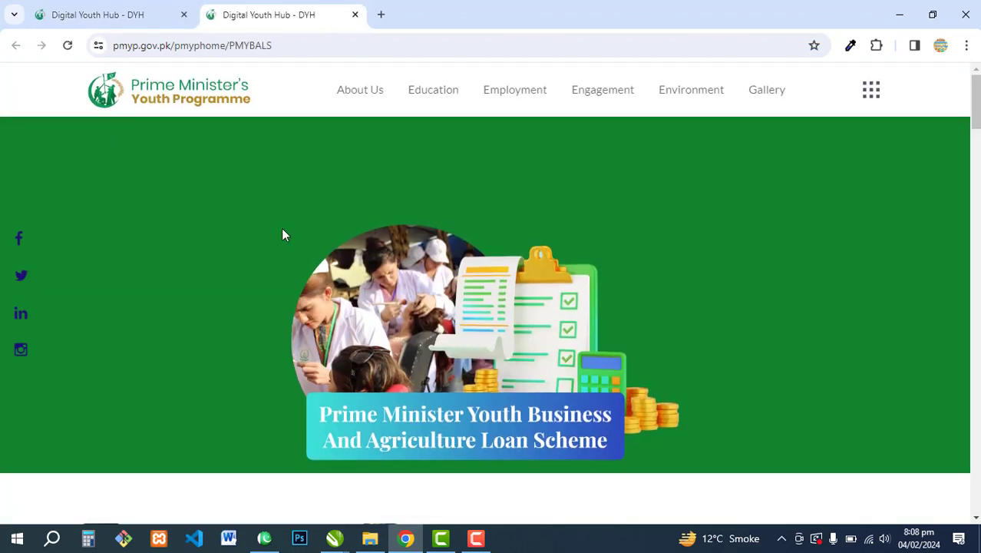
Open the online loan application form and dismiss its announcement and disclaimer
{"action": "scroll", "coordinate": [281, 228], "scroll_direction": "down", "scroll_amount": 8}
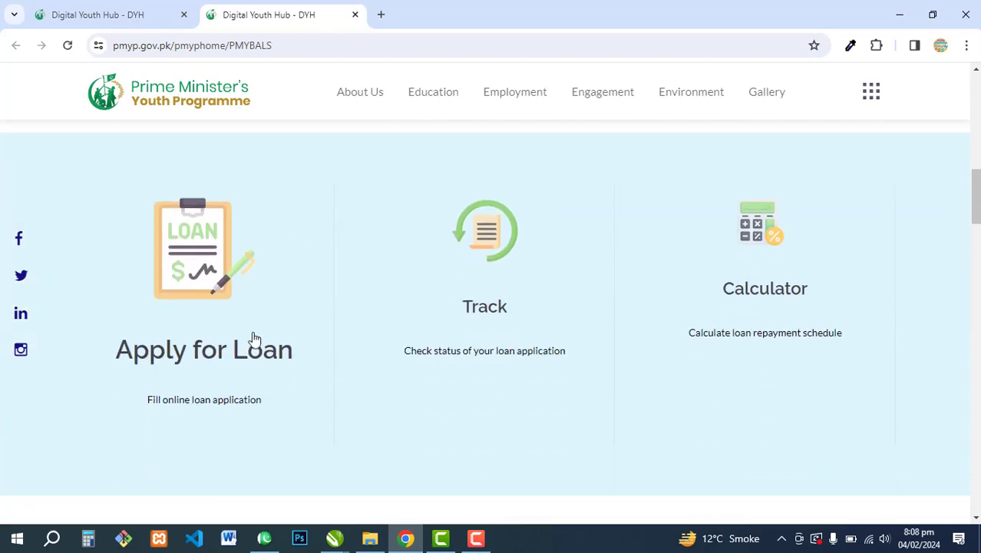
{"action": "left_click", "coordinate": [180, 364]}
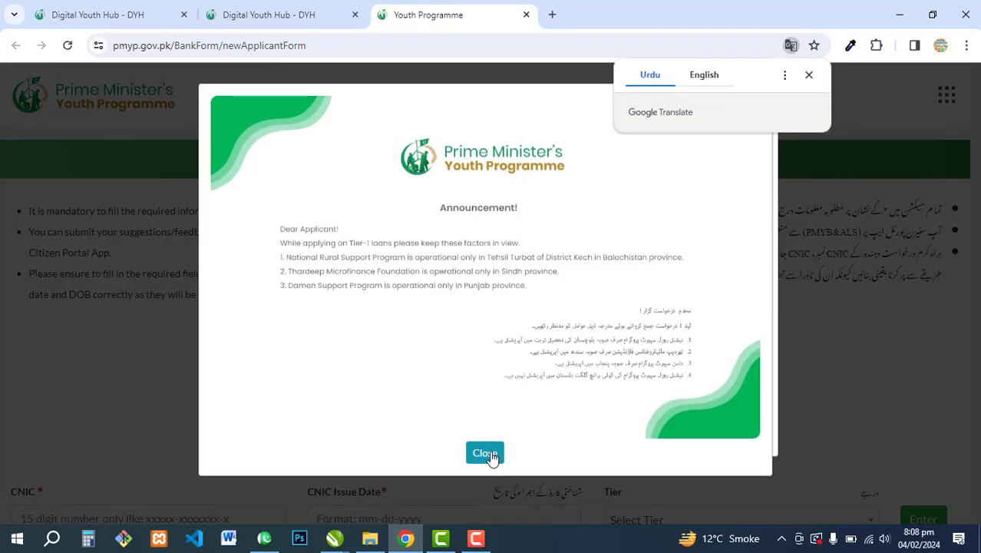
{"action": "left_click", "coordinate": [488, 453]}
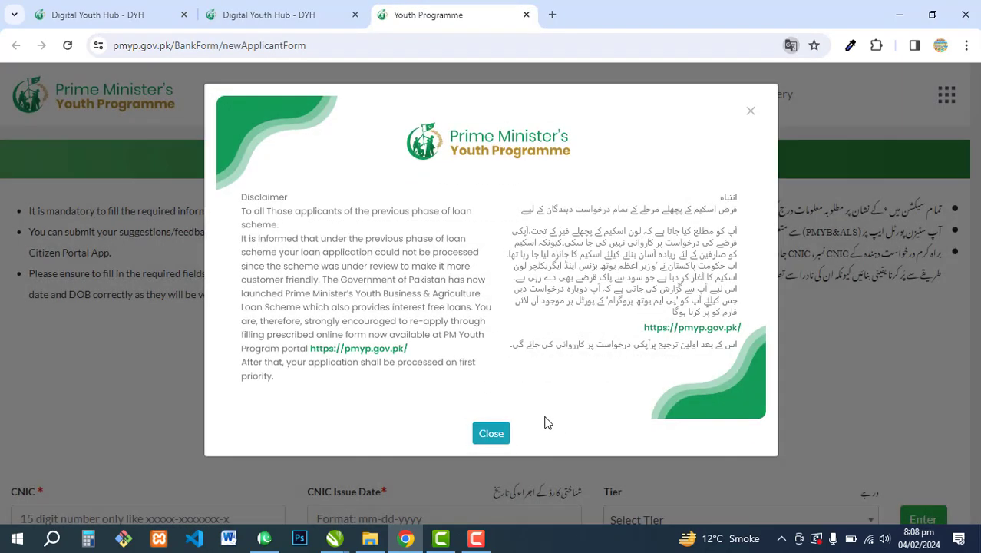
{"action": "left_click", "coordinate": [486, 433]}
{"action": "scroll", "coordinate": [281, 248], "scroll_direction": "down", "scroll_amount": 3}
{"action": "scroll", "coordinate": [281, 247], "scroll_direction": "up", "scroll_amount": 3}
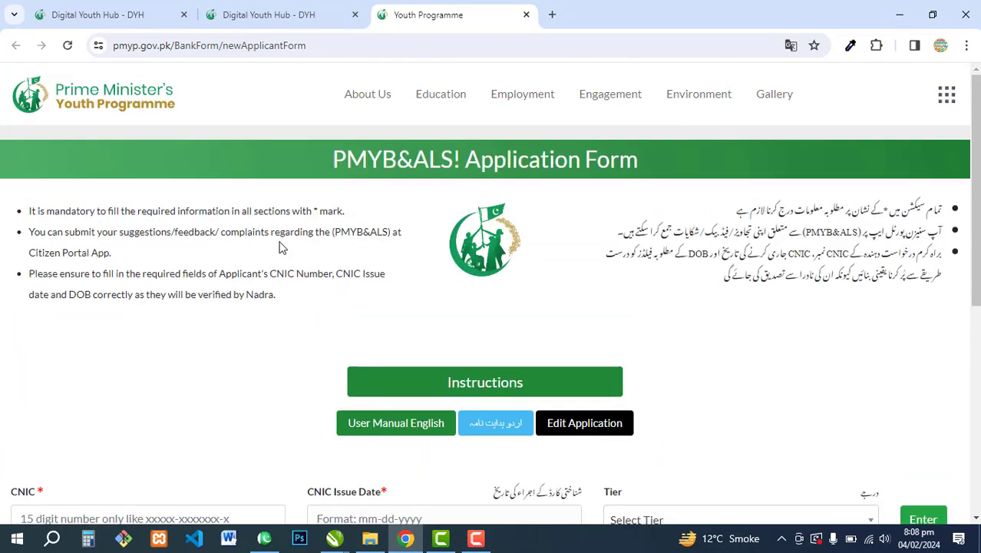
Fill in the applicant's CNIC number, CNIC issue date 02-04-2024 and Tier 3 (T3) loans, and enter the application
{"action": "scroll", "coordinate": [281, 247], "scroll_direction": "down", "scroll_amount": 4}
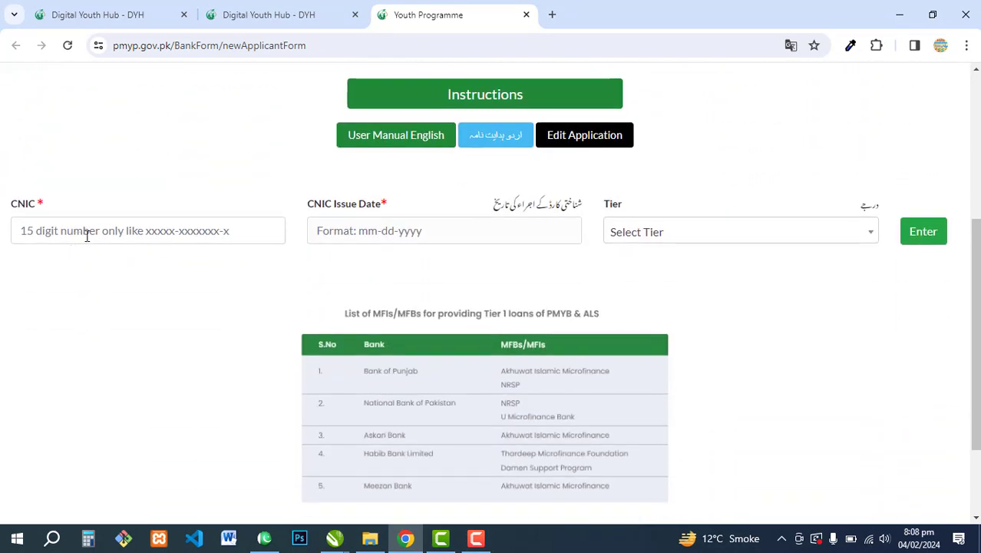
{"action": "left_click", "coordinate": [703, 235]}
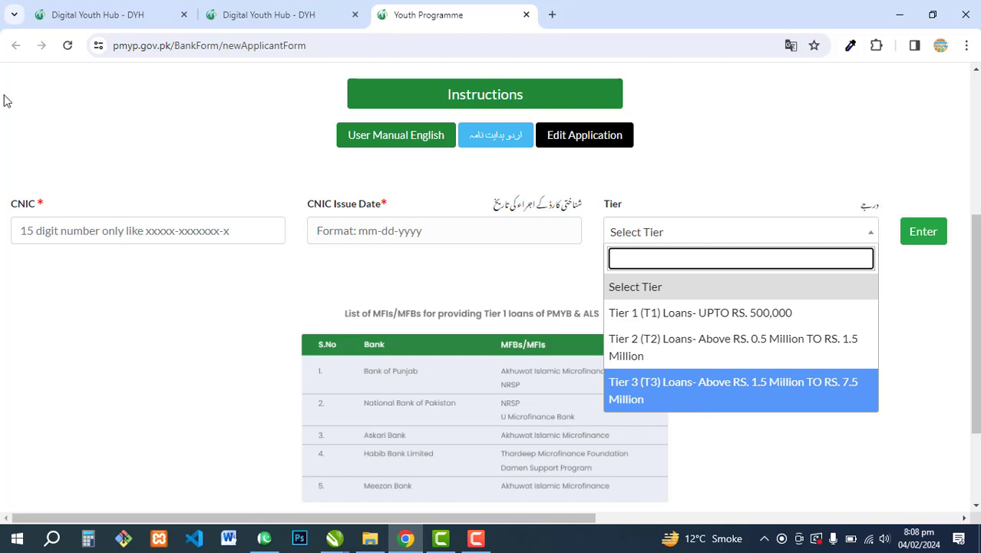
{"action": "left_click", "coordinate": [104, 238]}
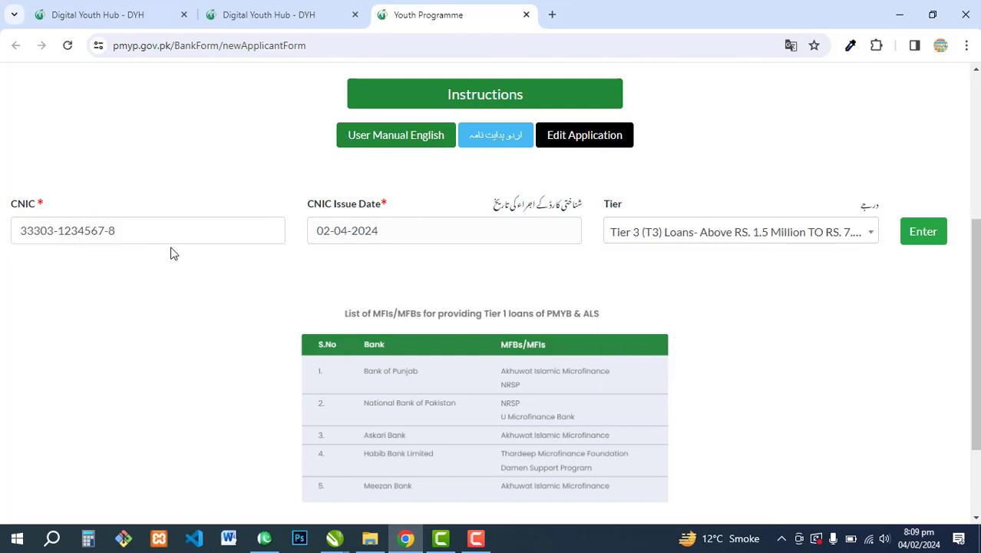
{"action": "left_click", "coordinate": [447, 232]}
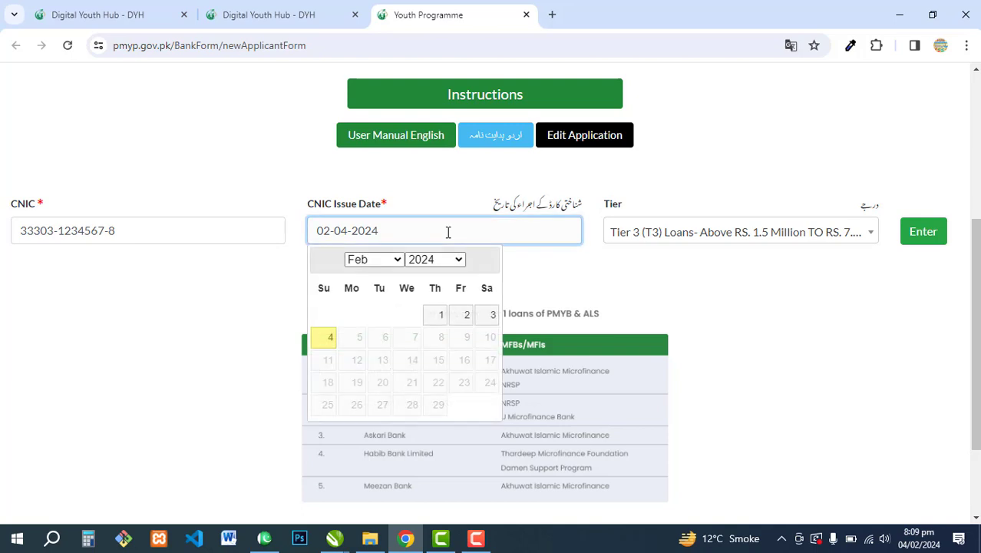
{"action": "left_click", "coordinate": [759, 240]}
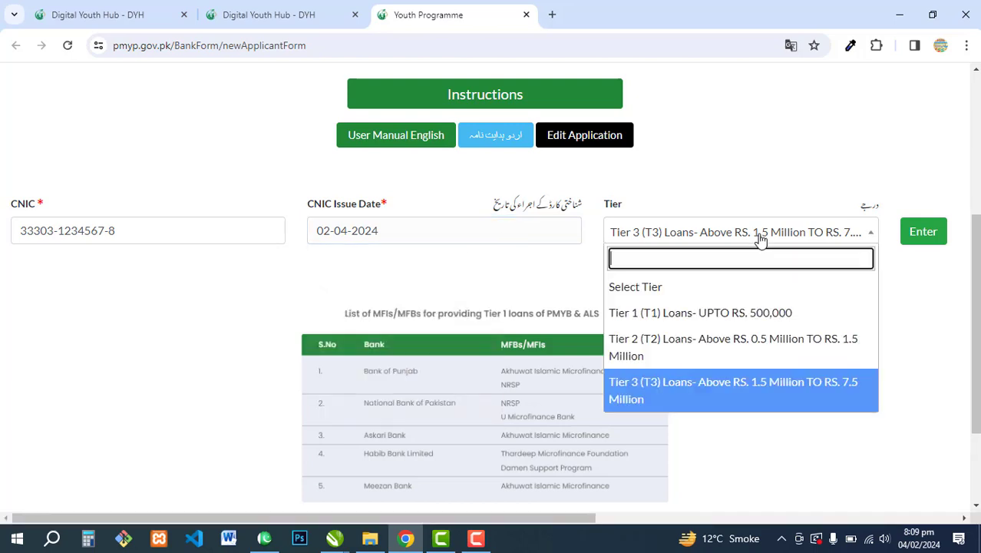
{"action": "left_click", "coordinate": [748, 393]}
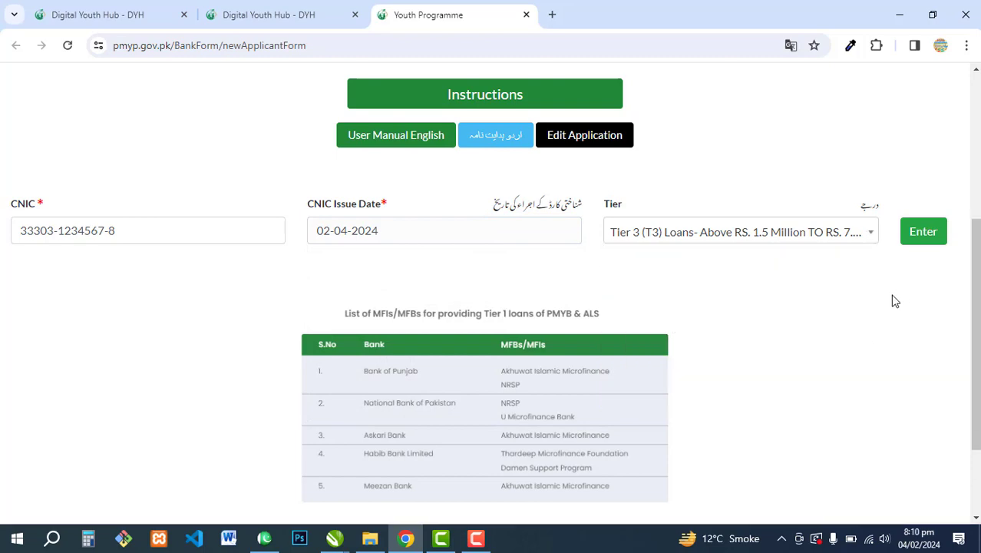
{"action": "left_click", "coordinate": [923, 236]}
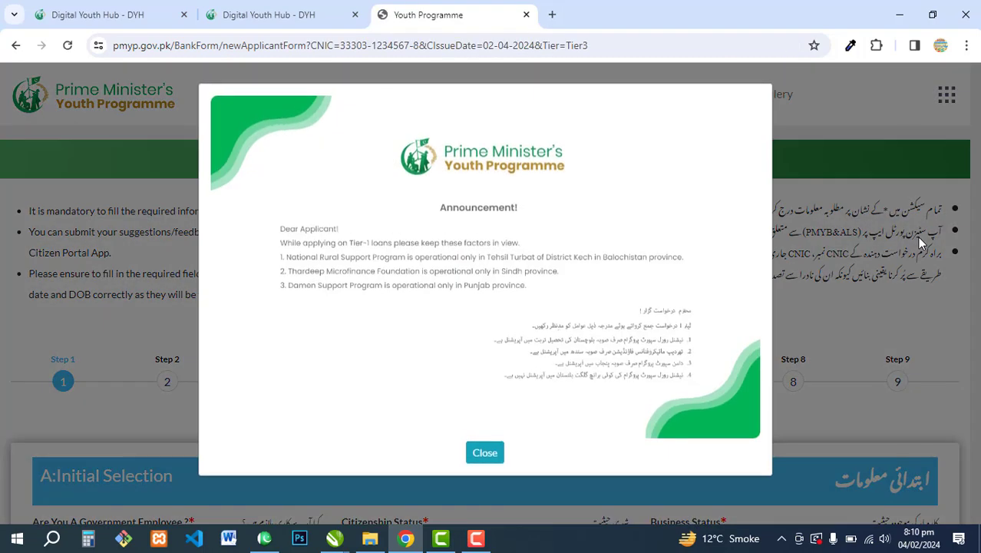
Dismiss the announcement and go through the fields of the Initial Selection section in Step 1
{"action": "left_click", "coordinate": [484, 453]}
{"action": "scroll", "coordinate": [585, 246], "scroll_direction": "down", "scroll_amount": 2}
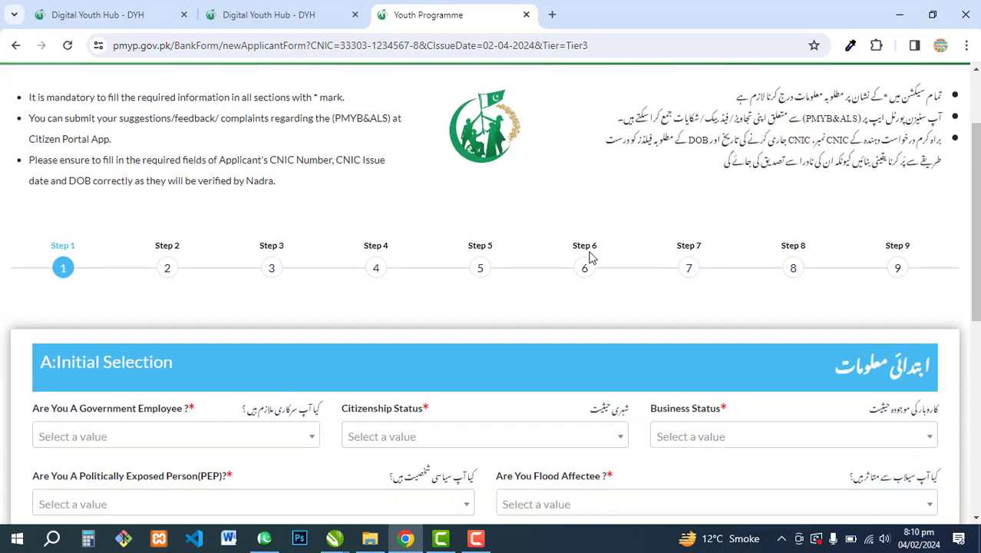
{"action": "scroll", "coordinate": [537, 243], "scroll_direction": "down", "scroll_amount": 1}
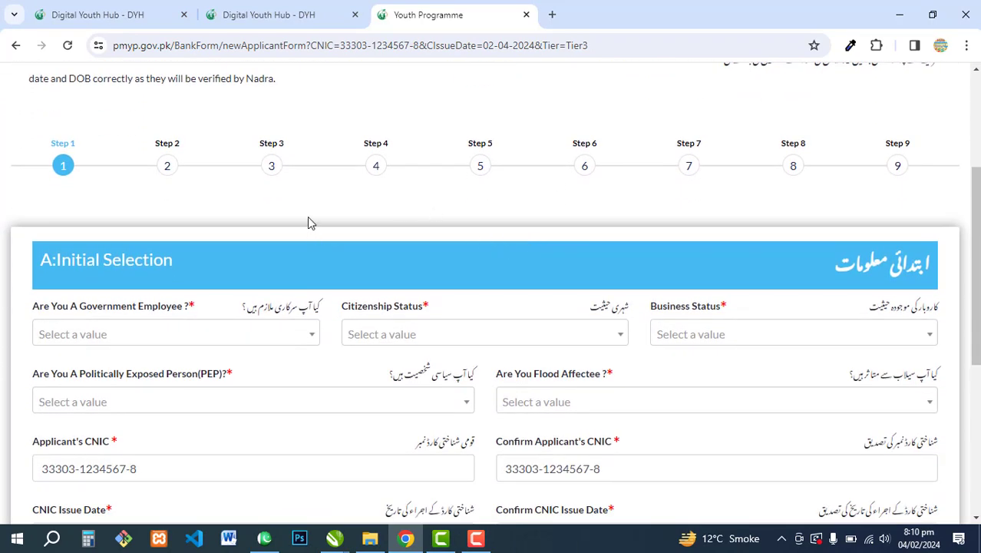
{"action": "scroll", "coordinate": [46, 300], "scroll_direction": "down", "scroll_amount": 2}
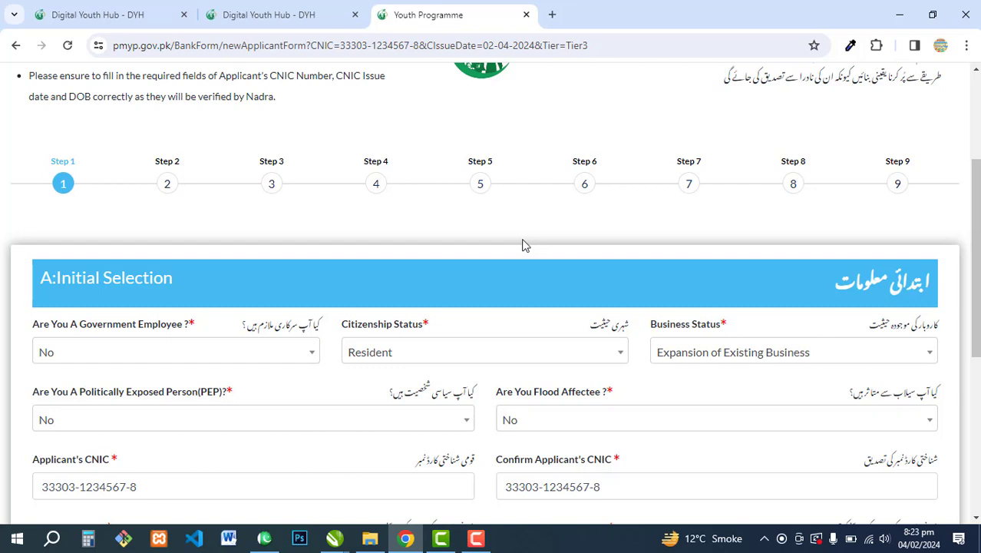
{"action": "scroll", "coordinate": [515, 234], "scroll_direction": "down", "scroll_amount": 1}
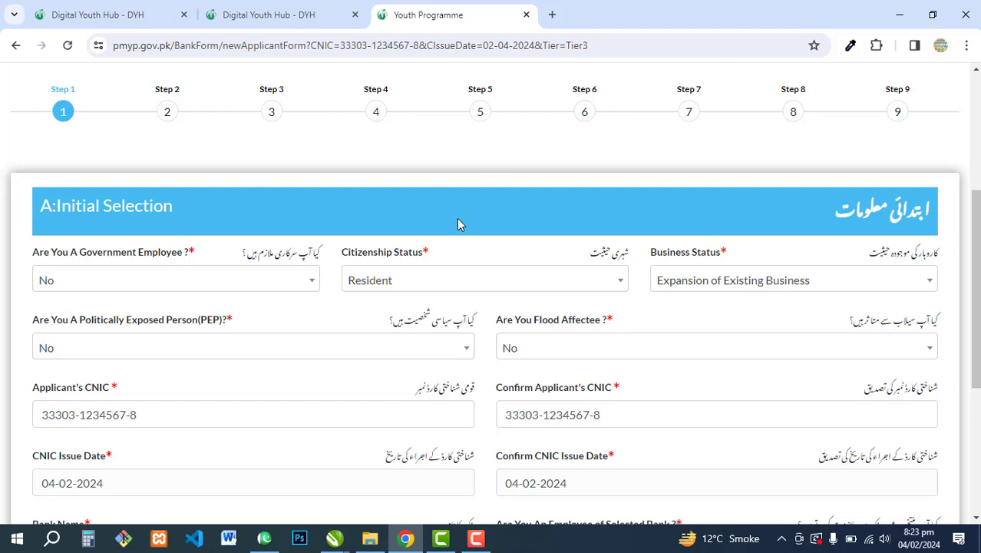
{"action": "scroll", "coordinate": [458, 223], "scroll_direction": "down", "scroll_amount": 1}
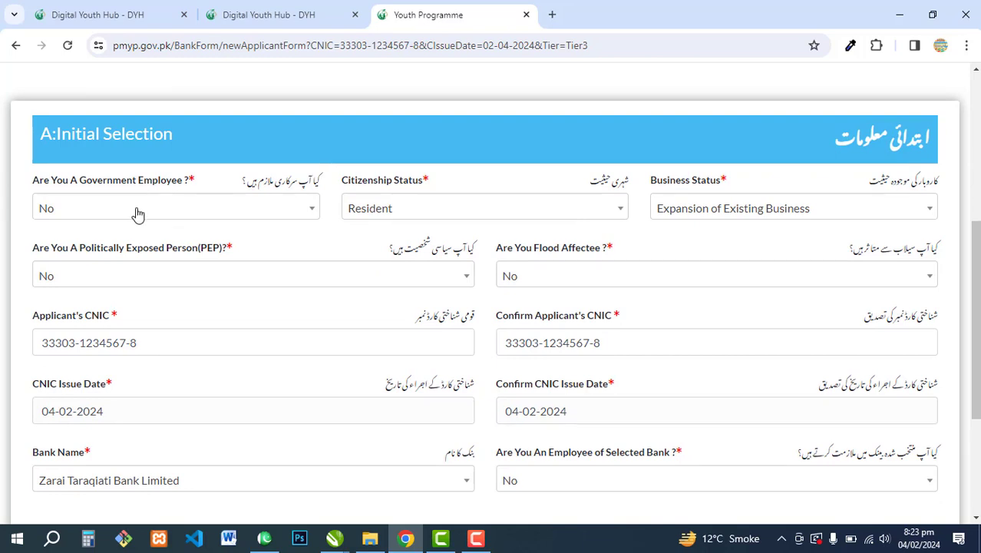
Try Yes as the answer to the government employee question, and set it back to No
{"action": "left_click", "coordinate": [138, 213]}
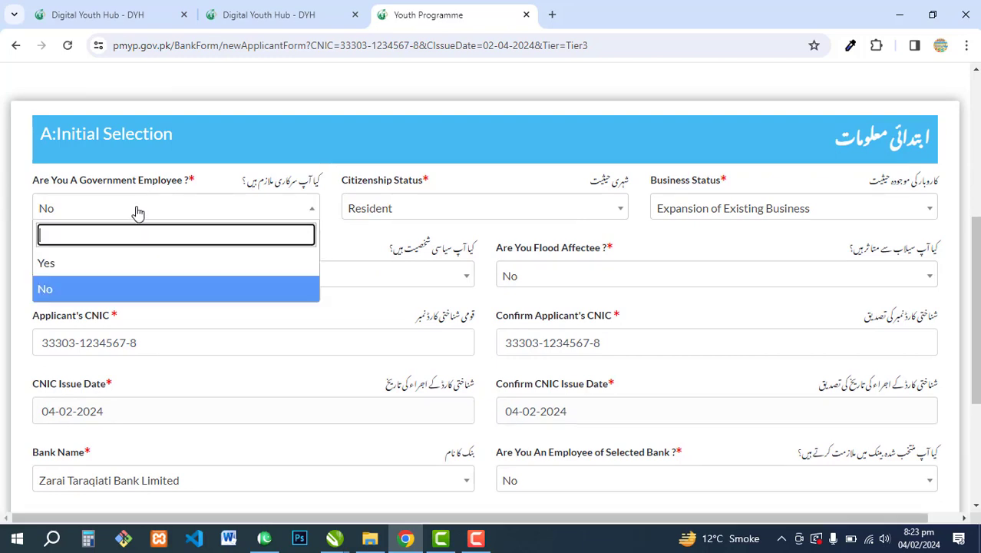
{"action": "left_click", "coordinate": [120, 263]}
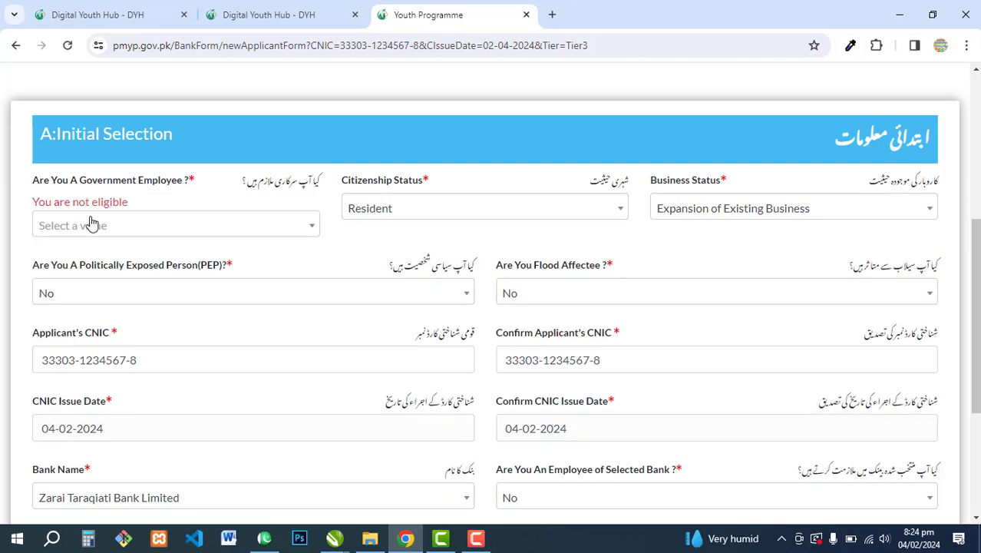
{"action": "left_click", "coordinate": [123, 223]}
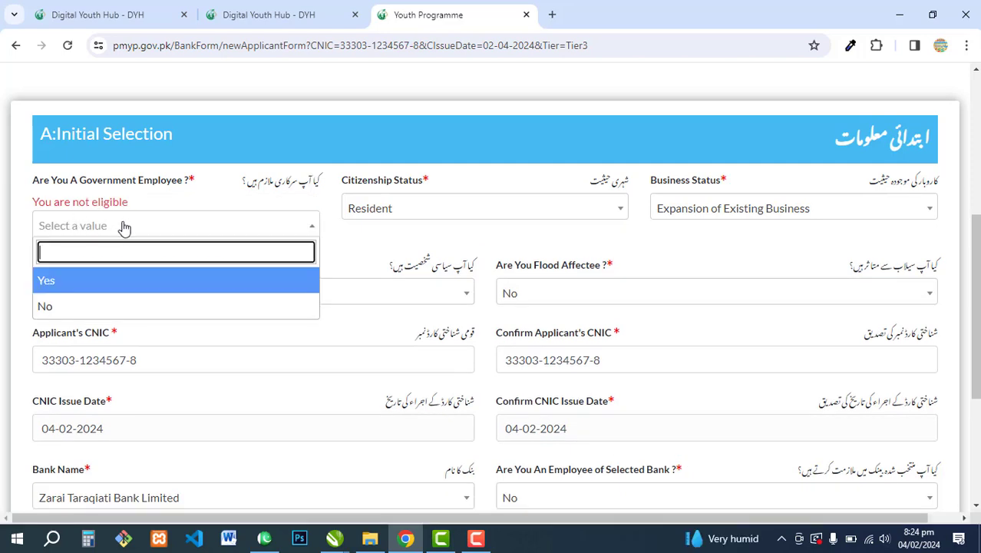
{"action": "left_click", "coordinate": [82, 308]}
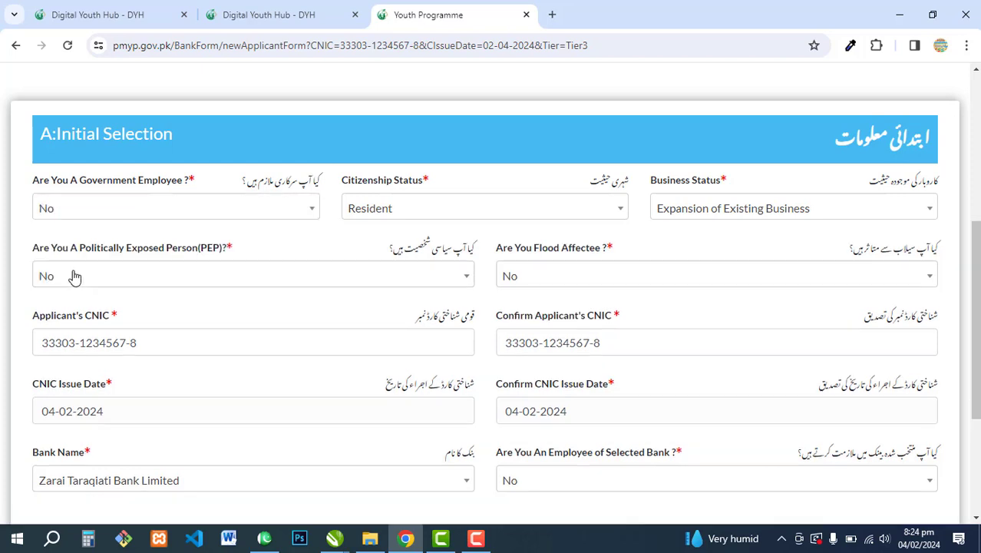
Choose Resident as the citizenship status and Expansion of Existing Business as the business status
{"action": "left_click", "coordinate": [422, 212]}
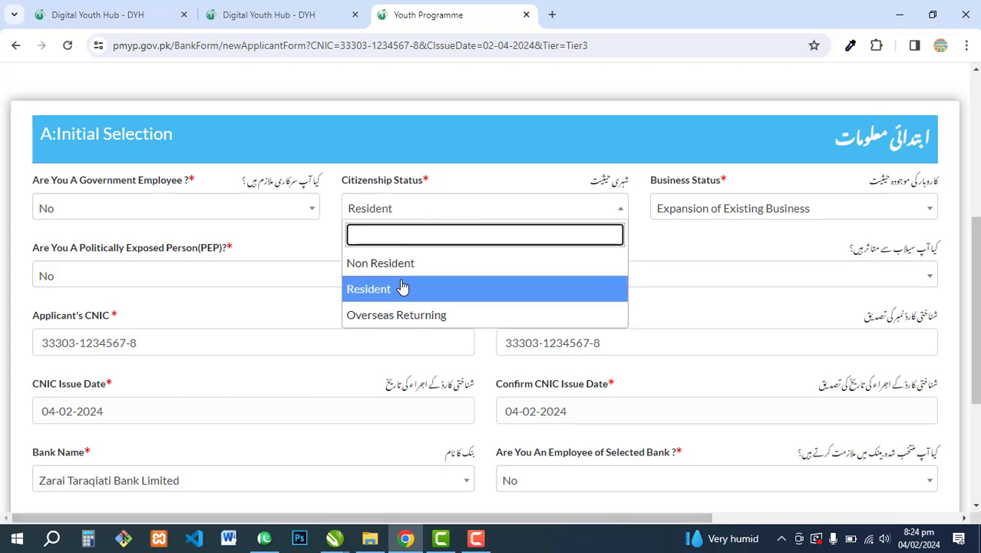
{"action": "left_click", "coordinate": [401, 289]}
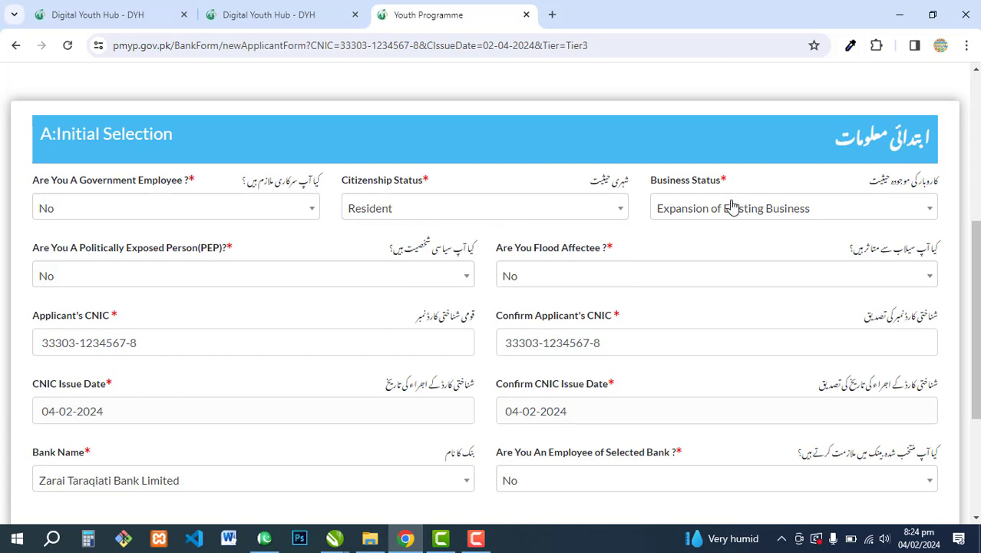
{"action": "left_click", "coordinate": [700, 211]}
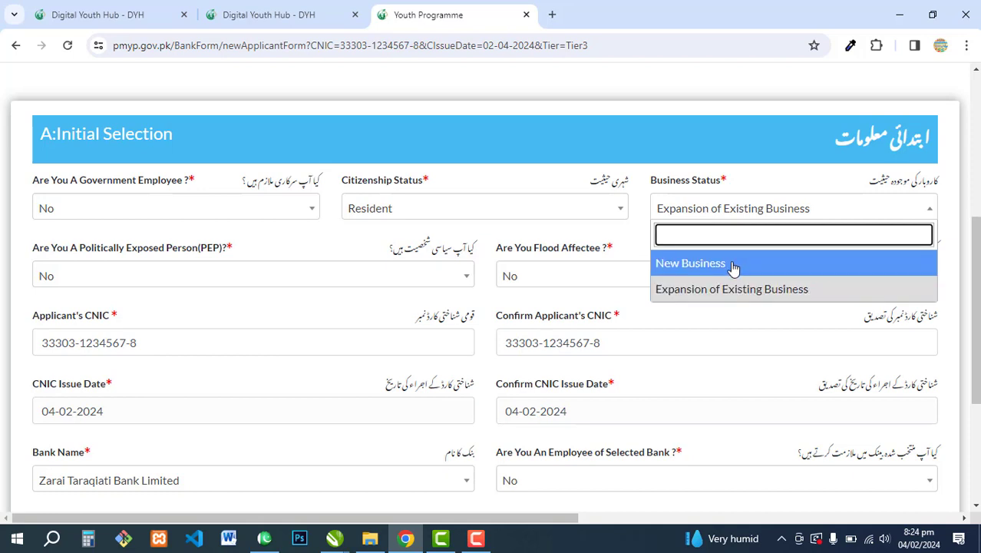
{"action": "left_click", "coordinate": [777, 292]}
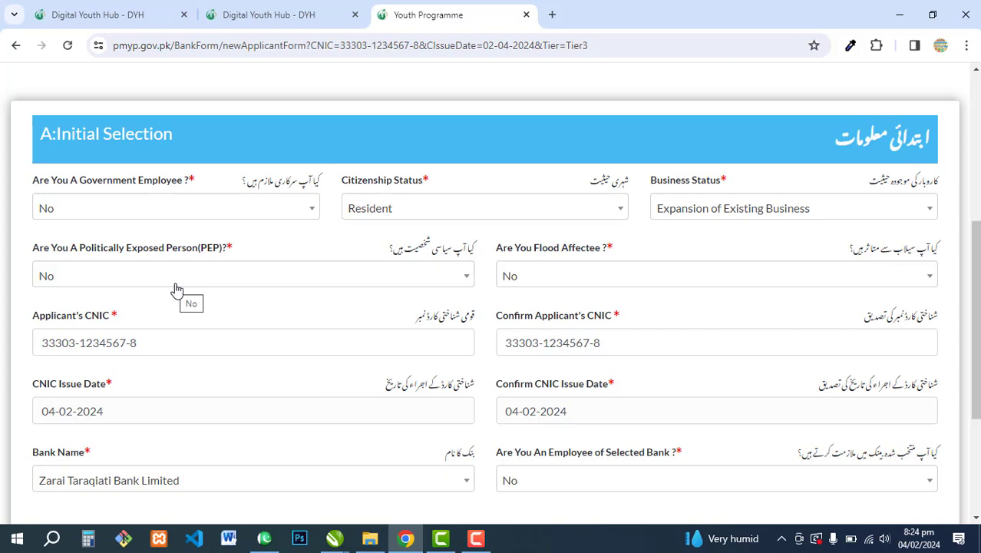
Answer No to the politically exposed person and flood affectee questions
{"action": "scroll", "coordinate": [154, 246], "scroll_direction": "down", "scroll_amount": 1}
{"action": "left_click", "coordinate": [125, 207]}
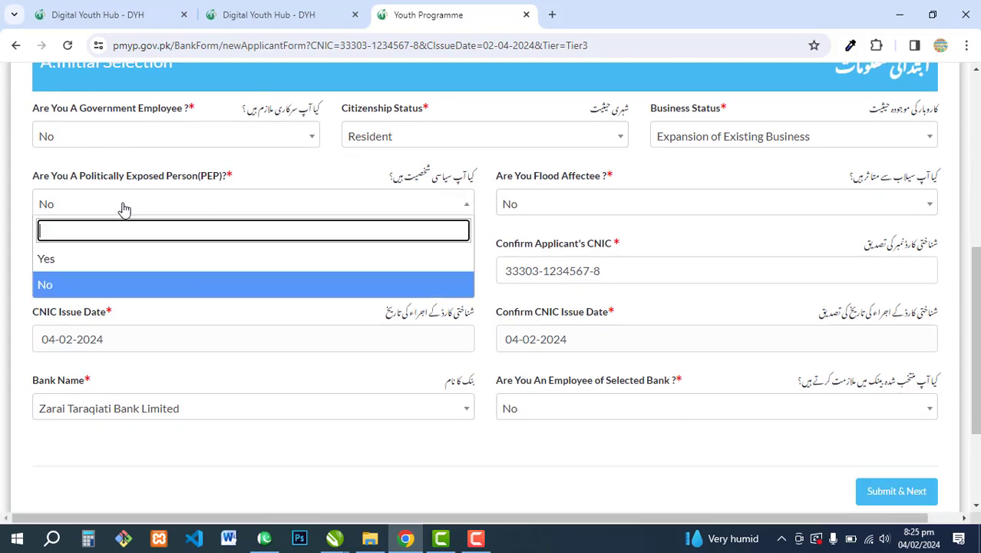
{"action": "left_click", "coordinate": [72, 284]}
{"action": "left_click", "coordinate": [567, 205]}
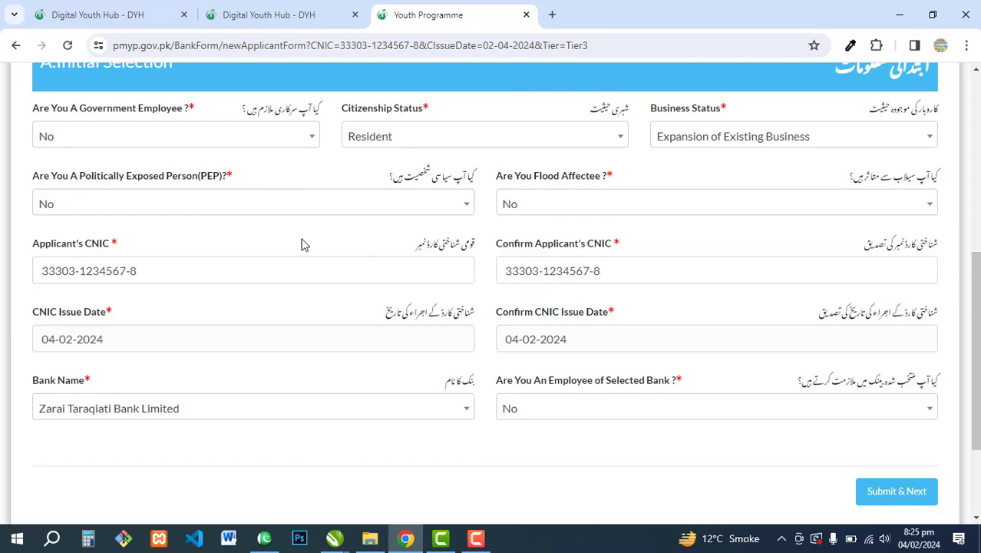
Look through the available banks and choose Zarai Taraqiati Bank Limited as the bank name
{"action": "scroll", "coordinate": [302, 243], "scroll_direction": "down", "scroll_amount": 2}
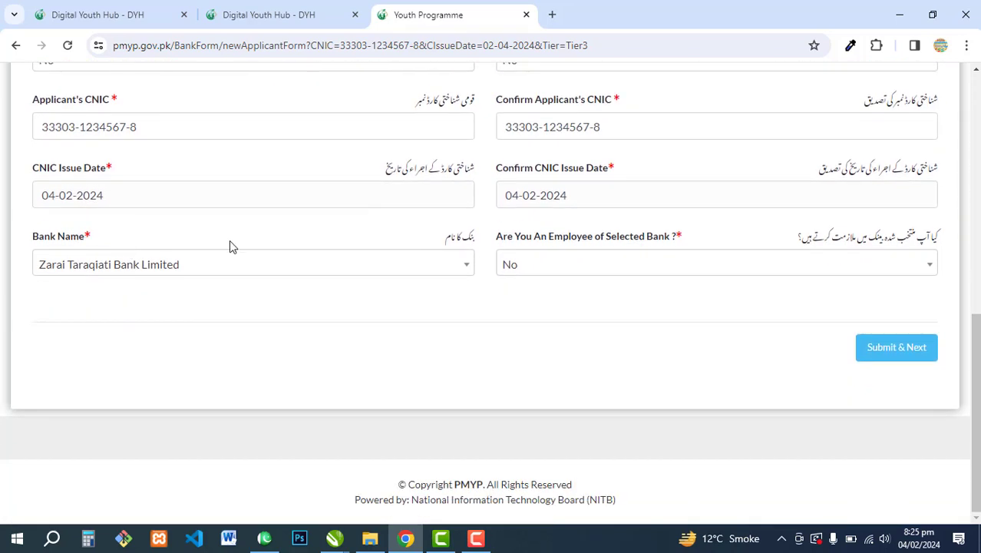
{"action": "left_click", "coordinate": [166, 268]}
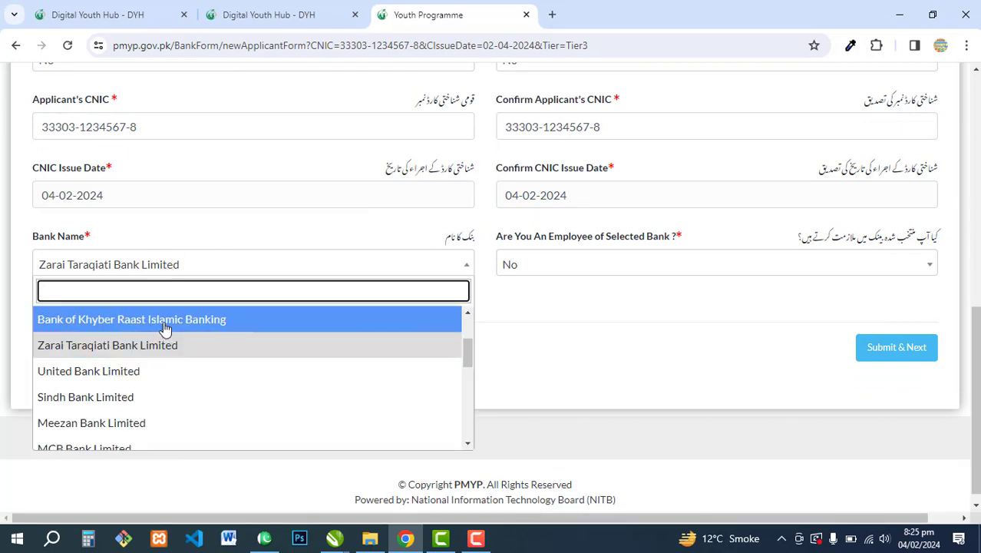
{"action": "scroll", "coordinate": [166, 377], "scroll_direction": "down", "scroll_amount": 5}
{"action": "scroll", "coordinate": [170, 407], "scroll_direction": "up", "scroll_amount": 10}
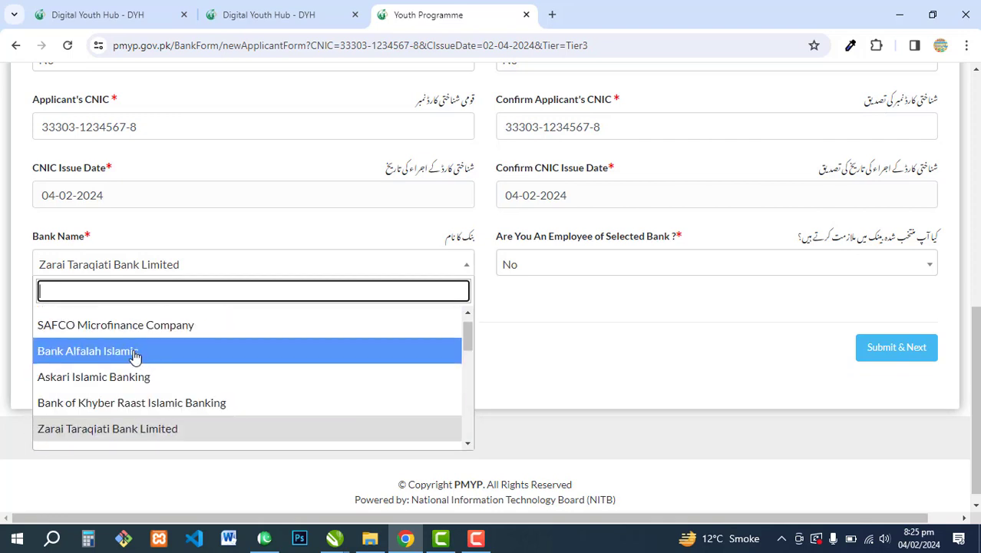
{"action": "scroll", "coordinate": [164, 351], "scroll_direction": "down", "scroll_amount": 3}
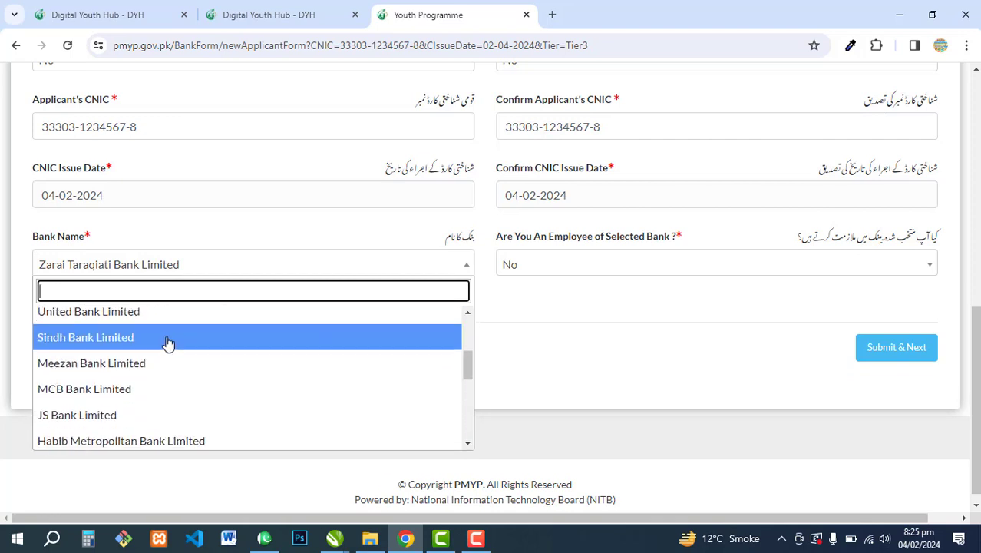
{"action": "scroll", "coordinate": [154, 361], "scroll_direction": "up", "scroll_amount": 1}
{"action": "left_click", "coordinate": [175, 353]}
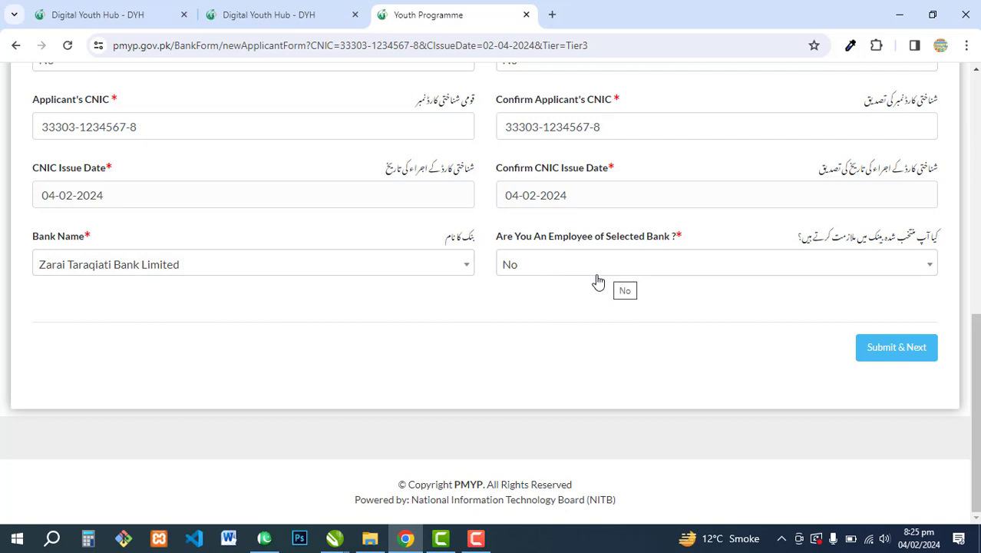
Answer No to being an employee of the selected bank and submit Step 1 to continue to Personal Information
{"action": "left_click", "coordinate": [556, 269]}
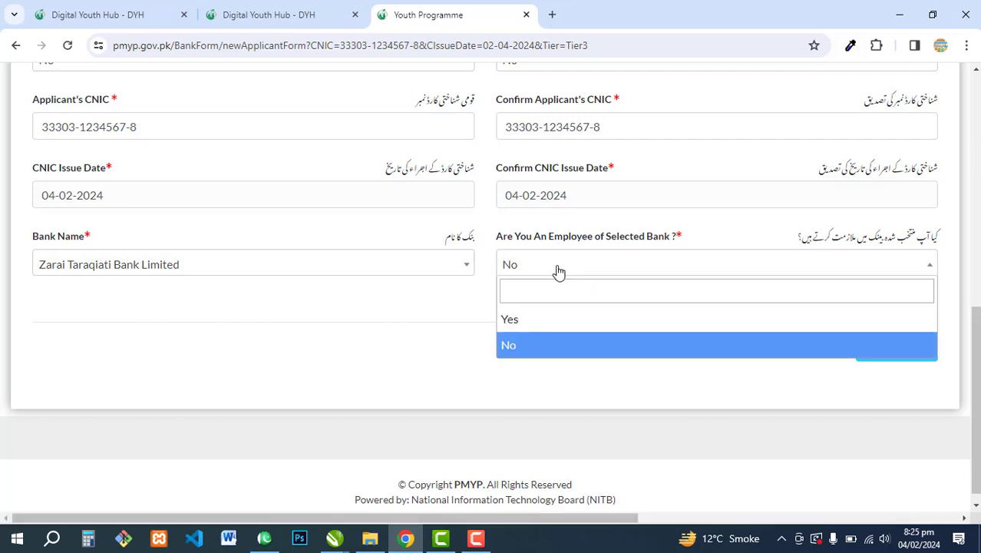
{"action": "left_click", "coordinate": [554, 346]}
{"action": "left_click", "coordinate": [896, 347]}
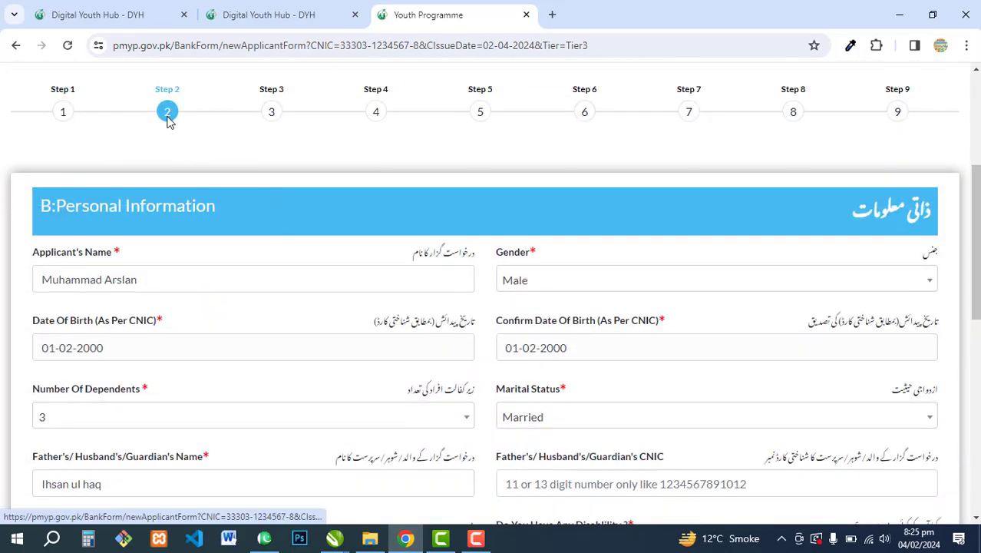
Go through the applicant's name, gender and both date of birth fields in the Personal Information section
{"action": "scroll", "coordinate": [232, 177], "scroll_direction": "down", "scroll_amount": 1}
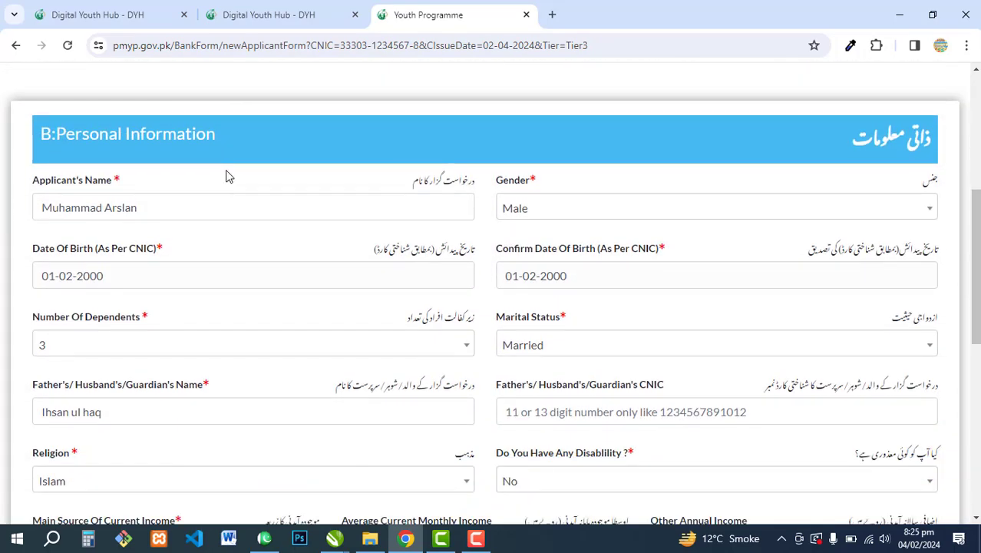
{"action": "left_click", "coordinate": [156, 207]}
{"action": "left_click", "coordinate": [603, 211]}
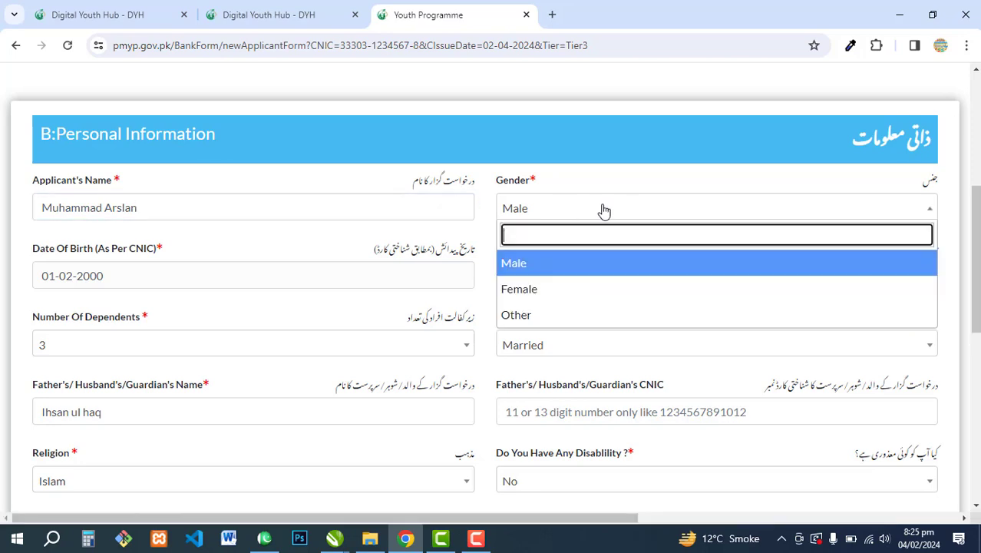
{"action": "left_click", "coordinate": [139, 278]}
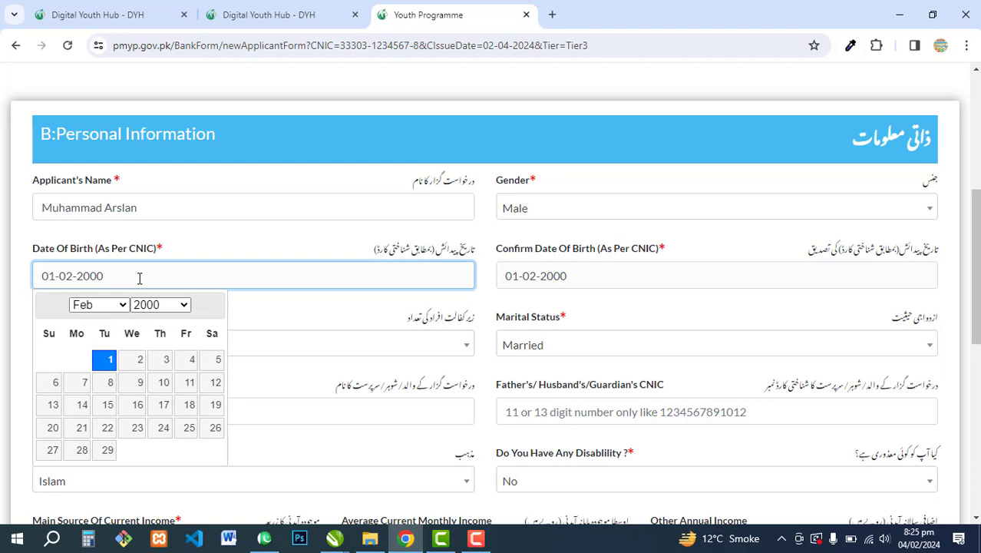
{"action": "left_click", "coordinate": [599, 279]}
Check the number of dependents, marital status, and the father's/husband's/guardian's name and CNIC fields
{"action": "scroll", "coordinate": [398, 304], "scroll_direction": "down", "scroll_amount": 1}
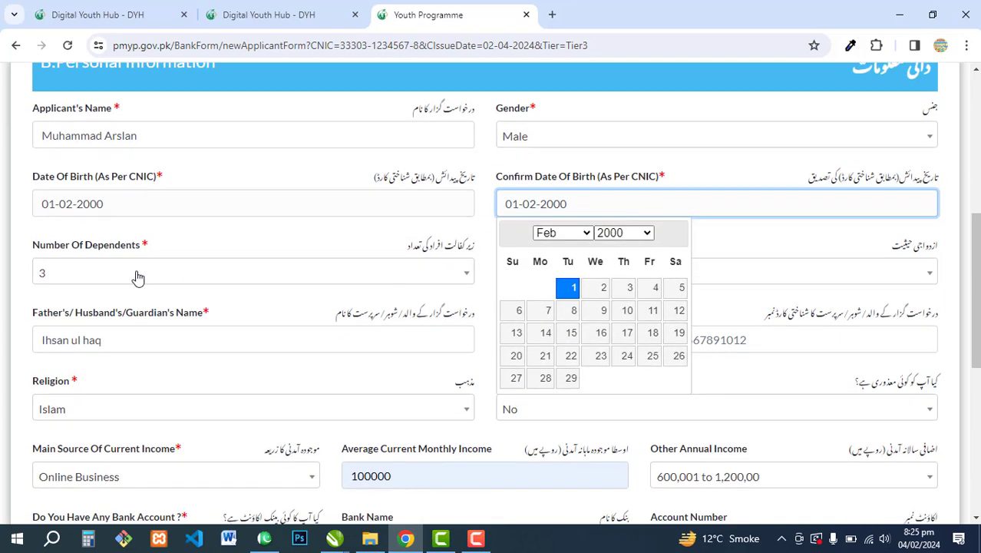
{"action": "left_click", "coordinate": [138, 278]}
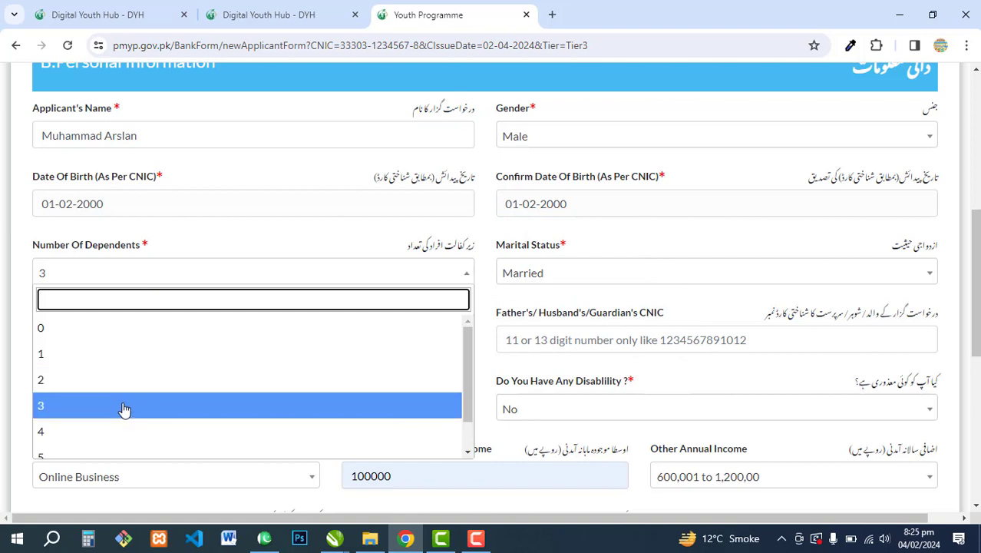
{"action": "left_click", "coordinate": [217, 247]}
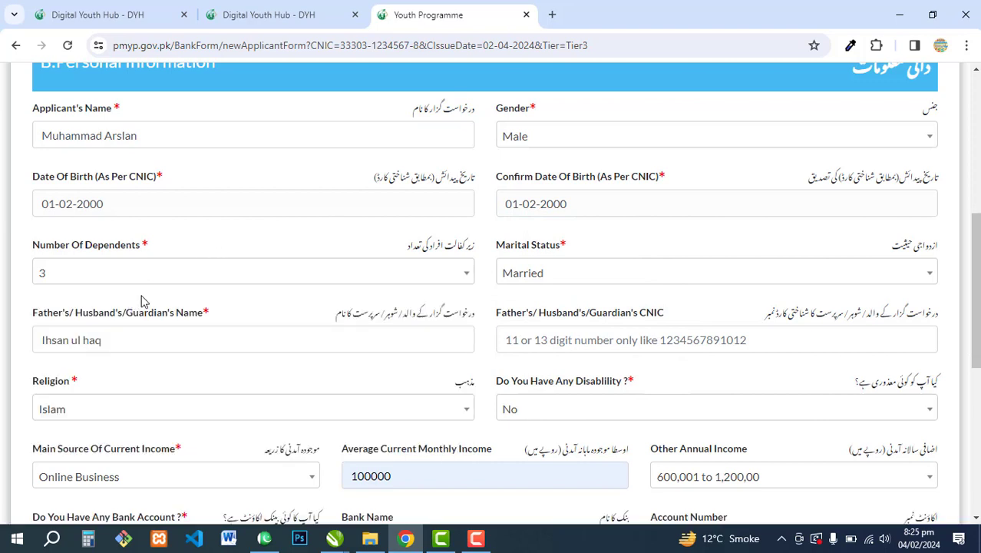
{"action": "left_click", "coordinate": [592, 277]}
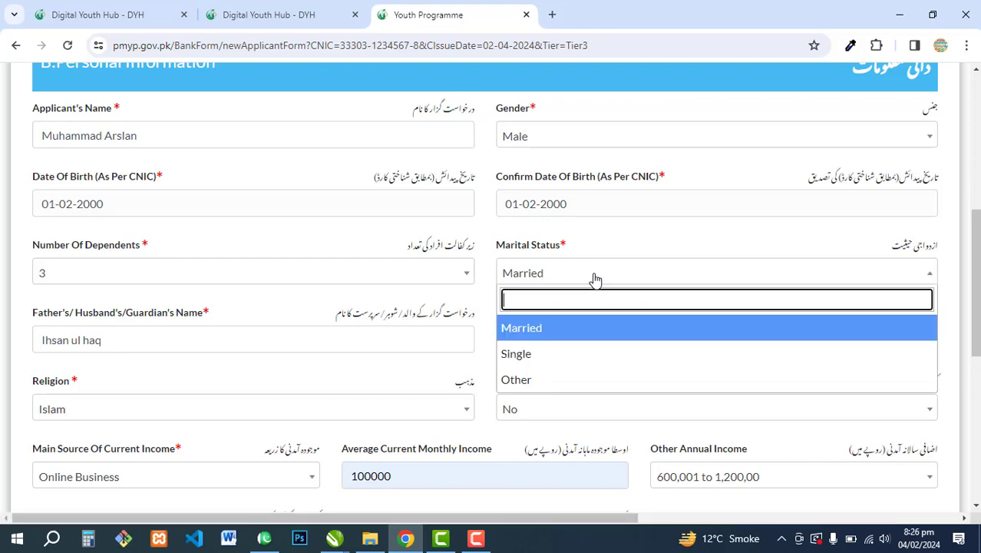
{"action": "left_click", "coordinate": [596, 279]}
{"action": "scroll", "coordinate": [211, 328], "scroll_direction": "down", "scroll_amount": 2}
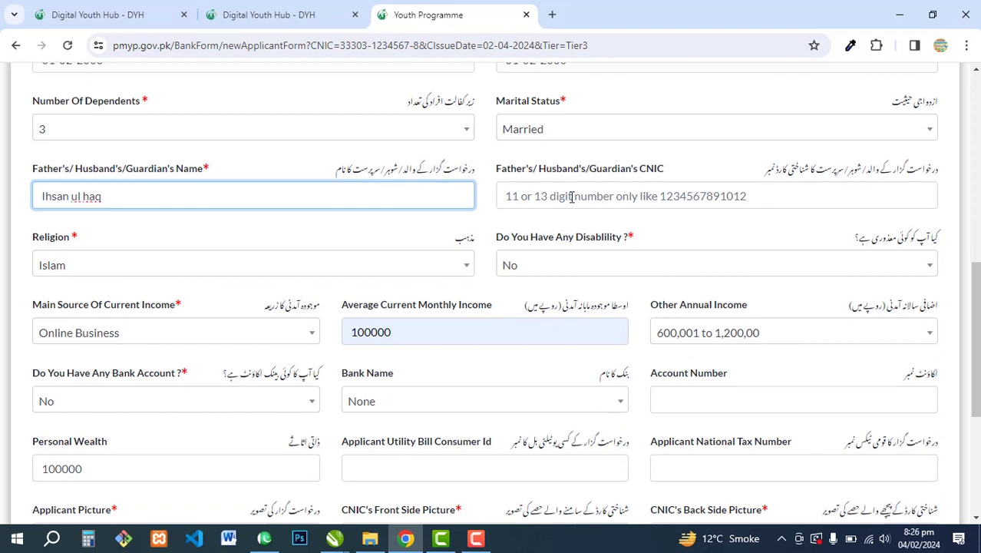
{"action": "left_click", "coordinate": [573, 200]}
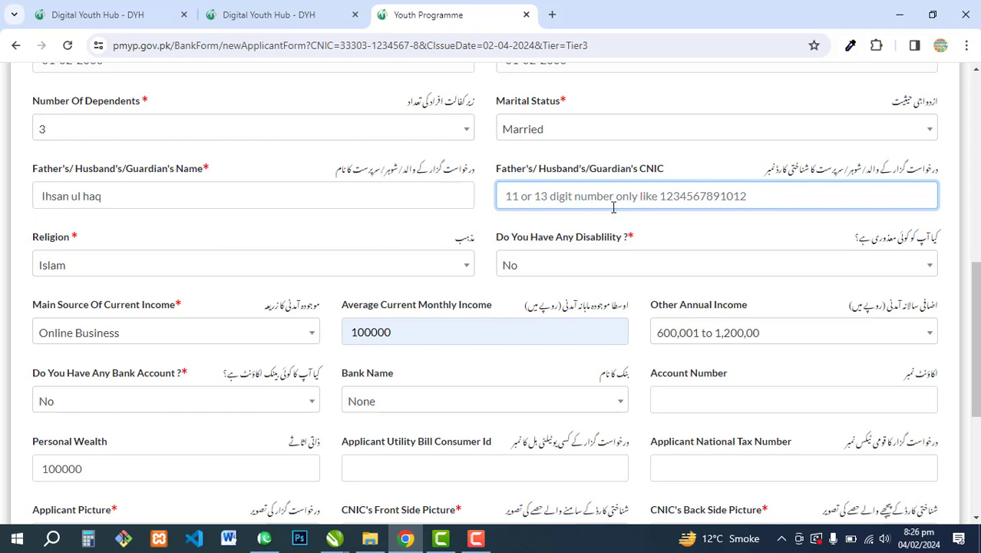
Check the religion options and answer No to the disability question
{"action": "scroll", "coordinate": [507, 238], "scroll_direction": "down", "scroll_amount": 1}
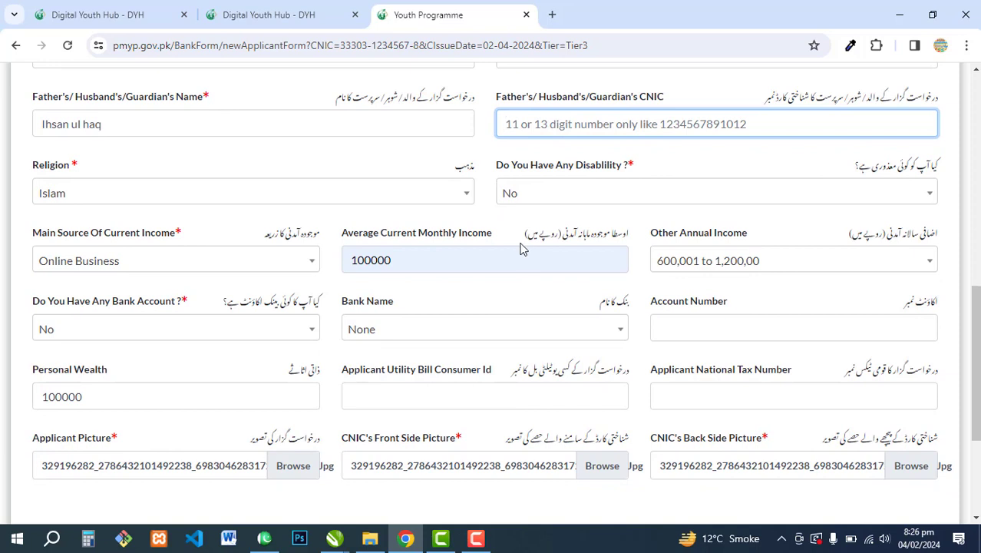
{"action": "left_click", "coordinate": [90, 200]}
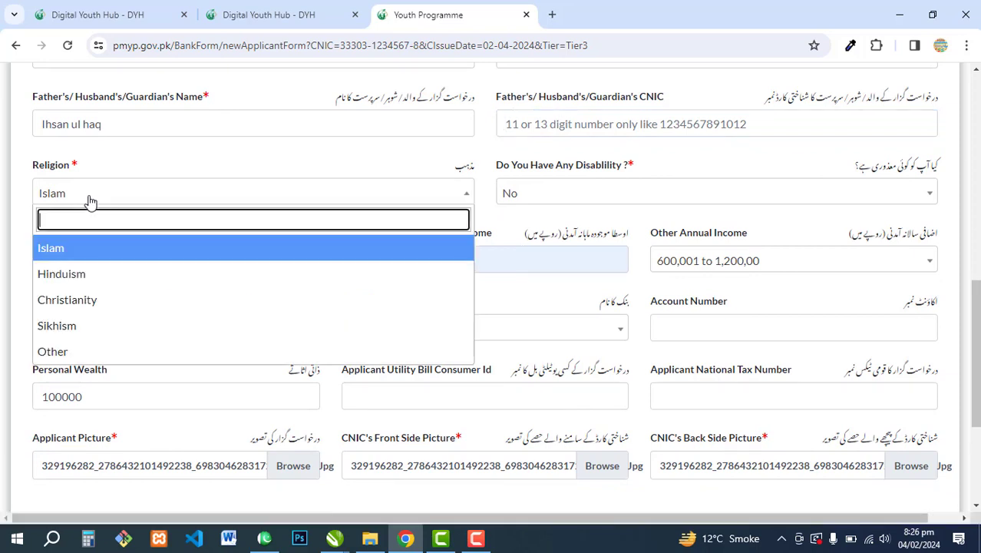
{"action": "left_click", "coordinate": [603, 198]}
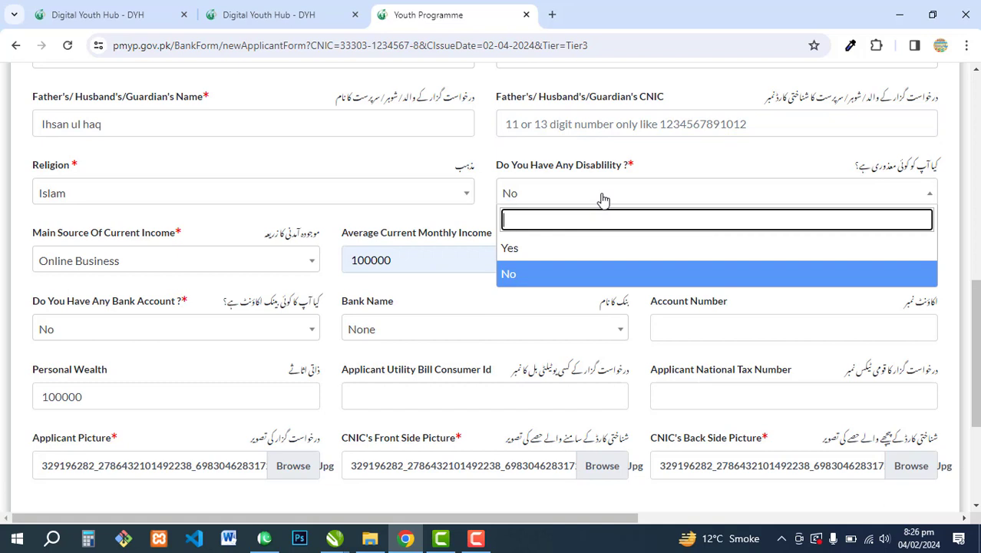
{"action": "left_click", "coordinate": [556, 274]}
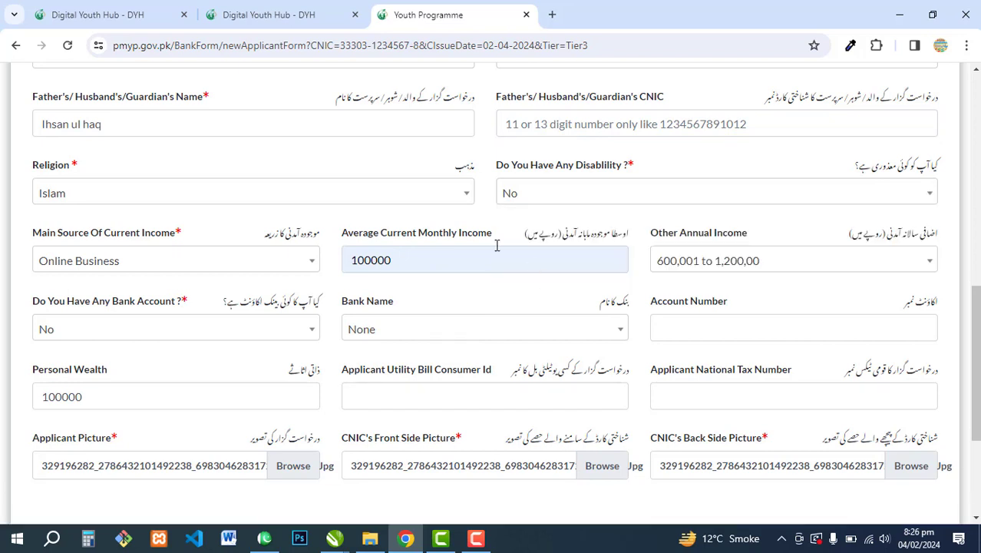
Choose Online Business as the main source of current income, and check the average monthly and other annual income fields
{"action": "scroll", "coordinate": [176, 206], "scroll_direction": "down", "scroll_amount": 1}
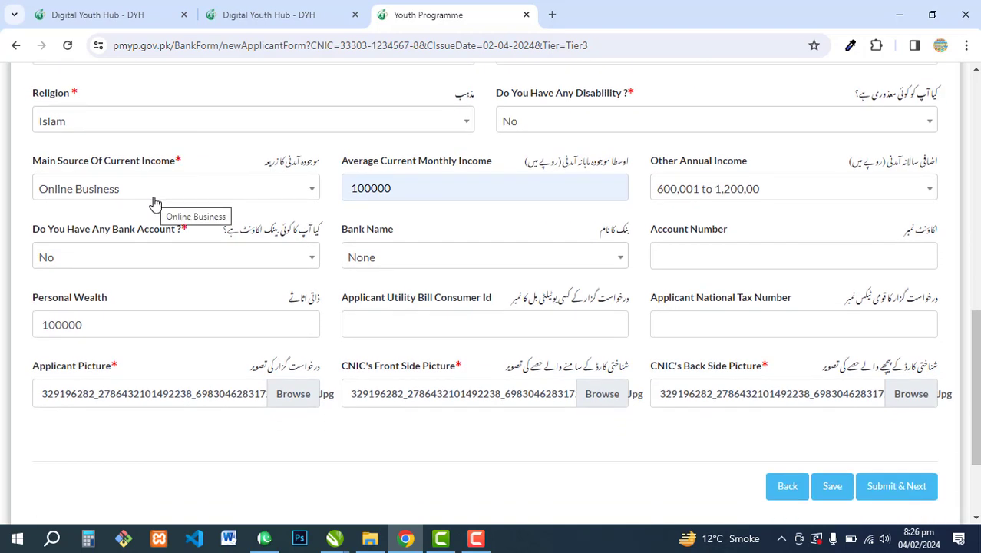
{"action": "left_click", "coordinate": [155, 202]}
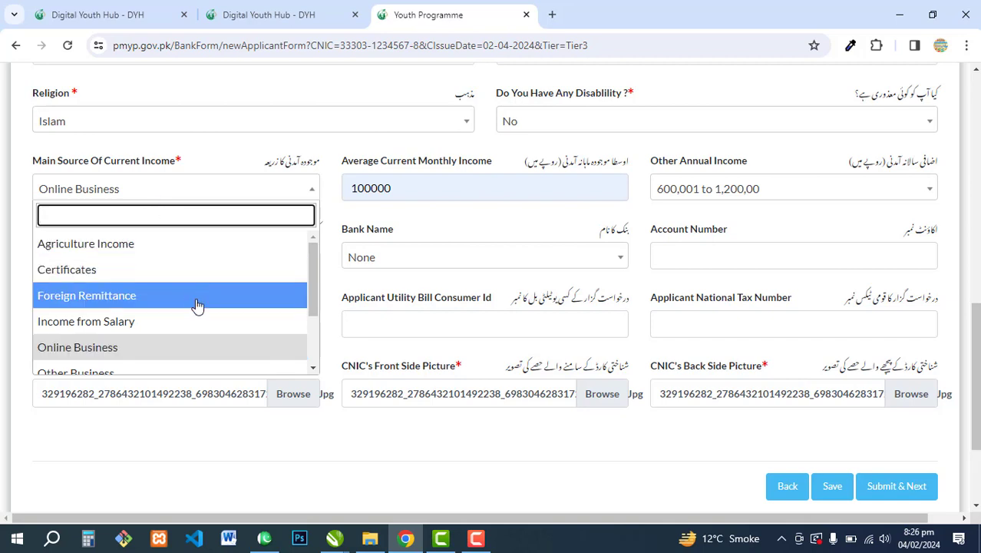
{"action": "left_click", "coordinate": [159, 347]}
{"action": "left_click", "coordinate": [425, 189]}
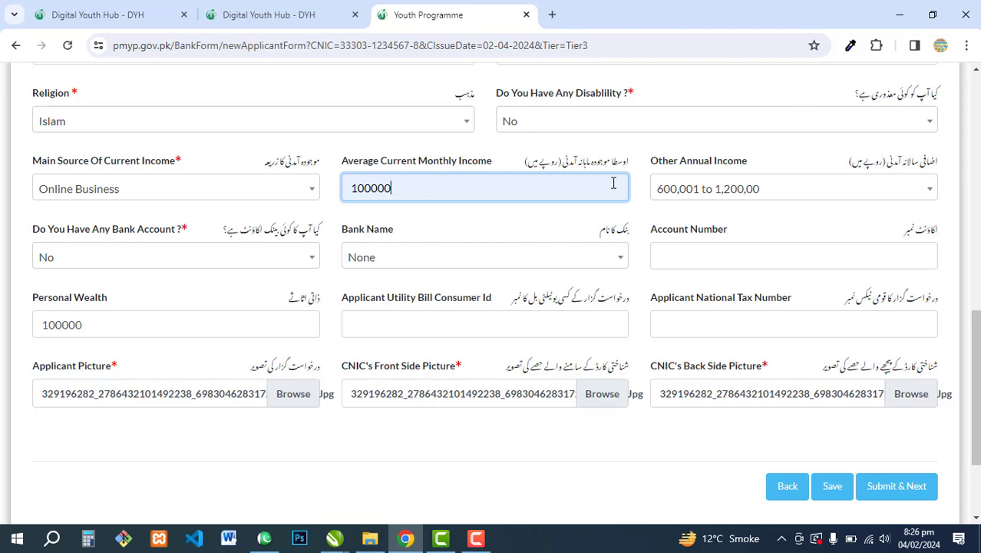
{"action": "left_click", "coordinate": [815, 191]}
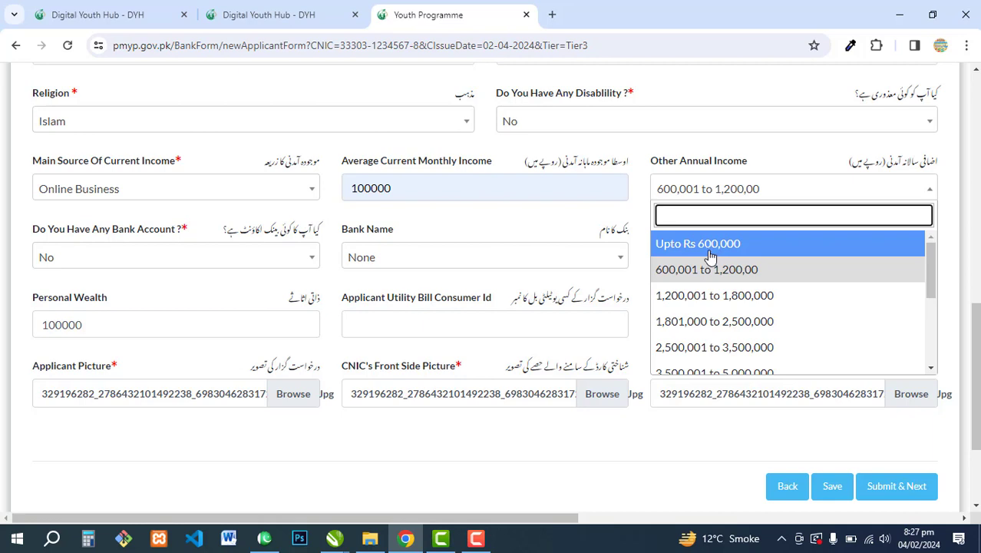
{"action": "left_click", "coordinate": [628, 220]}
Answer No to the question about having any bank account
{"action": "scroll", "coordinate": [253, 265], "scroll_direction": "down", "scroll_amount": 1}
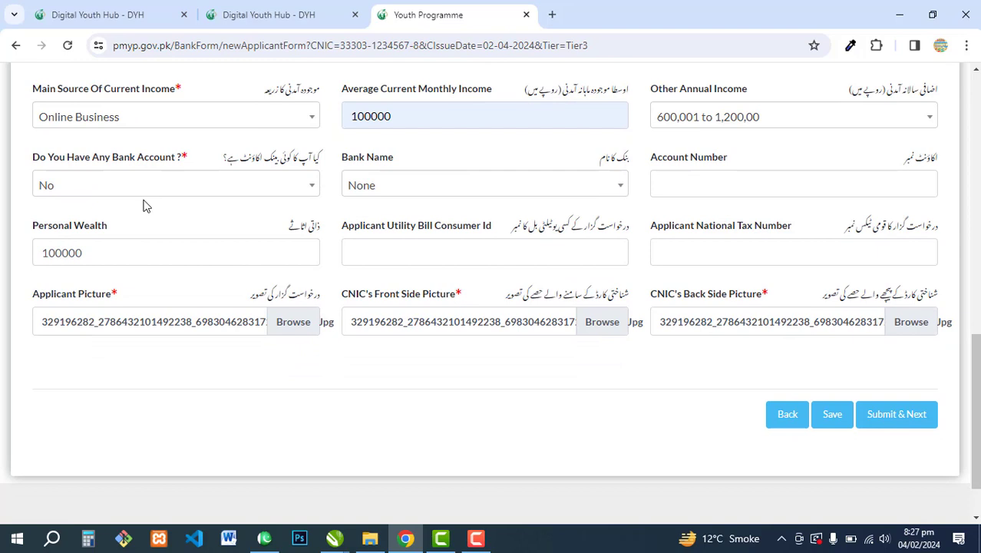
{"action": "left_click", "coordinate": [97, 195]}
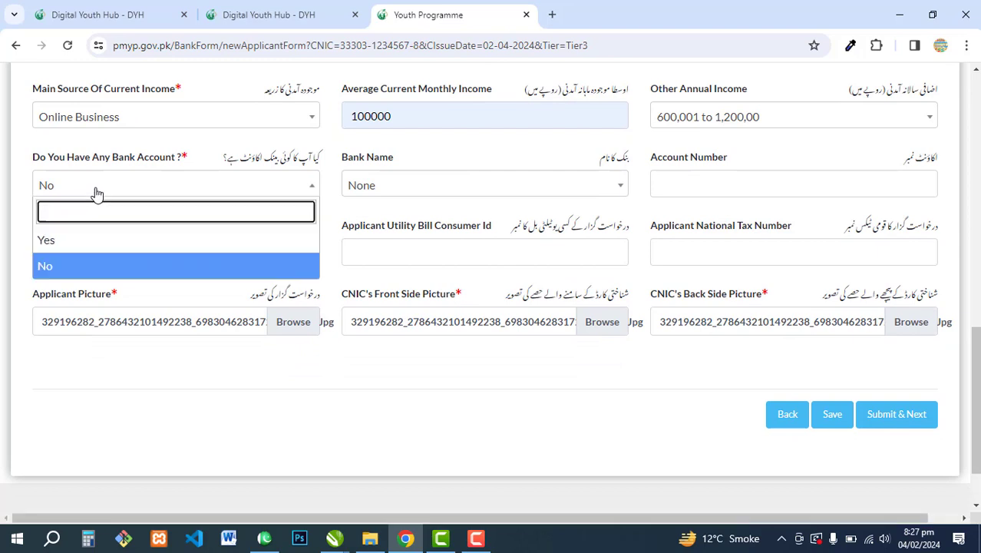
{"action": "left_click", "coordinate": [68, 267]}
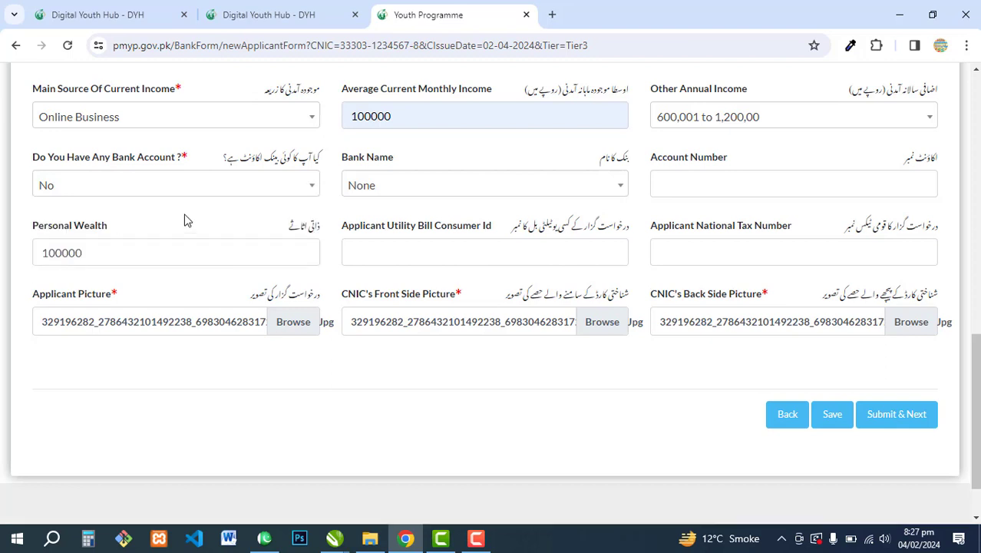
Try Yes as the bank account answer, look through the selectable bank names, and set the answer back to No
{"action": "left_click", "coordinate": [153, 190]}
{"action": "left_click", "coordinate": [106, 234]}
{"action": "left_click", "coordinate": [409, 188]}
{"action": "scroll", "coordinate": [449, 336], "scroll_direction": "up", "scroll_amount": 6}
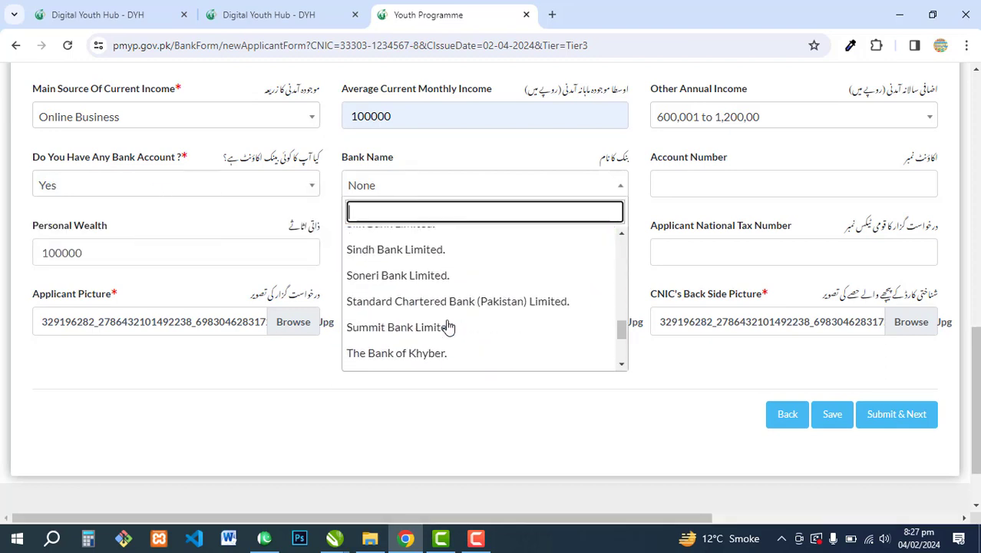
{"action": "scroll", "coordinate": [449, 259], "scroll_direction": "up", "scroll_amount": 5}
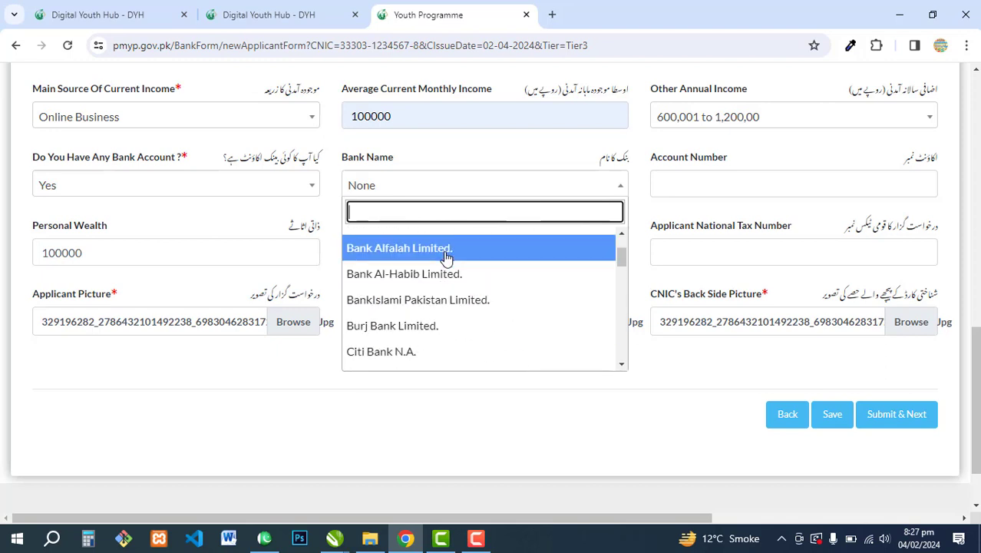
{"action": "scroll", "coordinate": [449, 265], "scroll_direction": "down", "scroll_amount": 5}
{"action": "scroll", "coordinate": [457, 288], "scroll_direction": "down", "scroll_amount": 1}
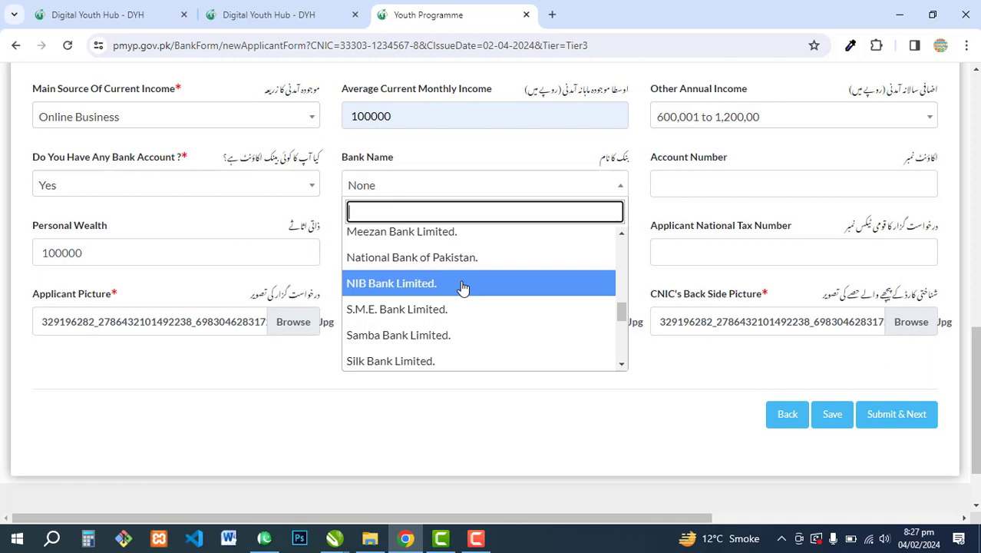
{"action": "left_click", "coordinate": [303, 218]}
{"action": "left_click", "coordinate": [87, 188]}
{"action": "left_click", "coordinate": [66, 263]}
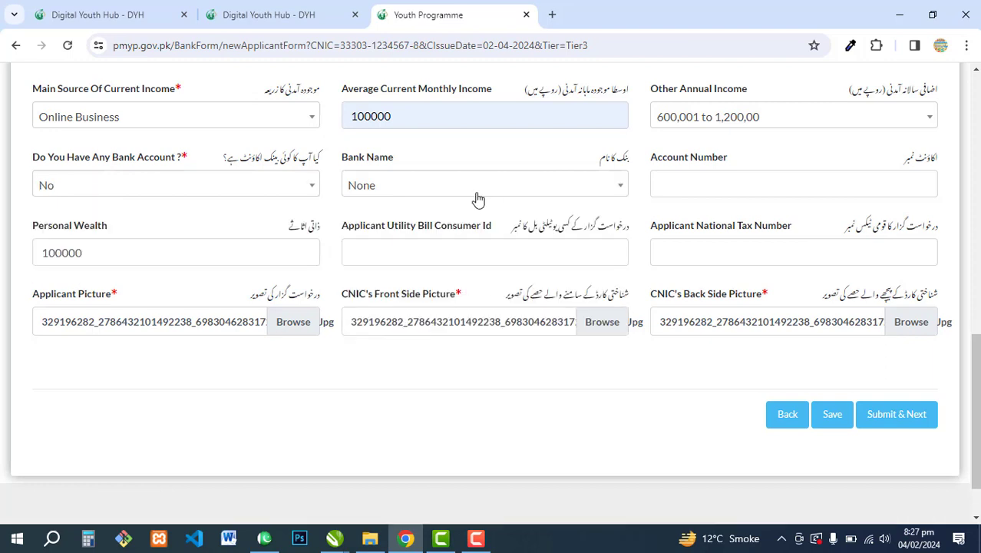
Go through the account number, personal wealth, utility bill consumer ID and national tax number fields
{"action": "left_click", "coordinate": [711, 185]}
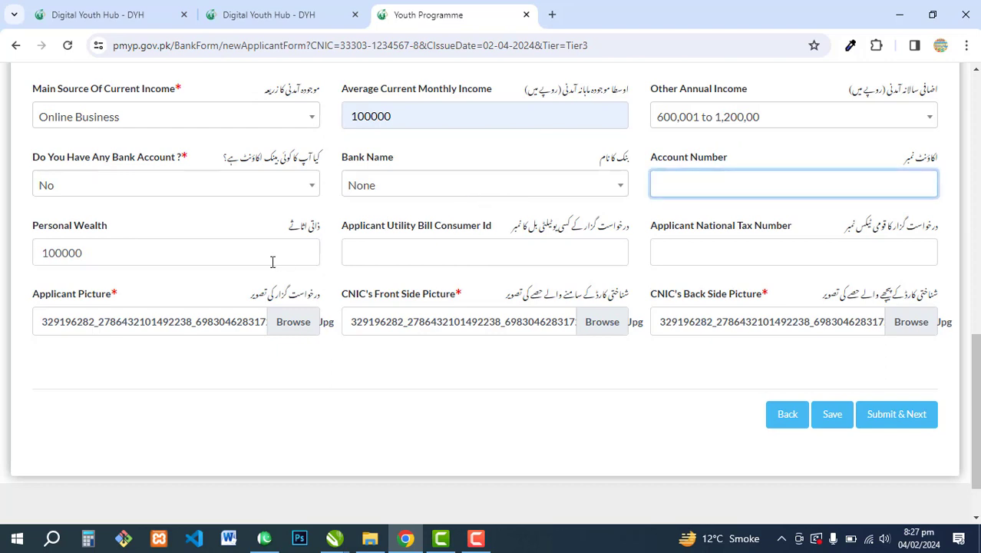
{"action": "left_click", "coordinate": [137, 256]}
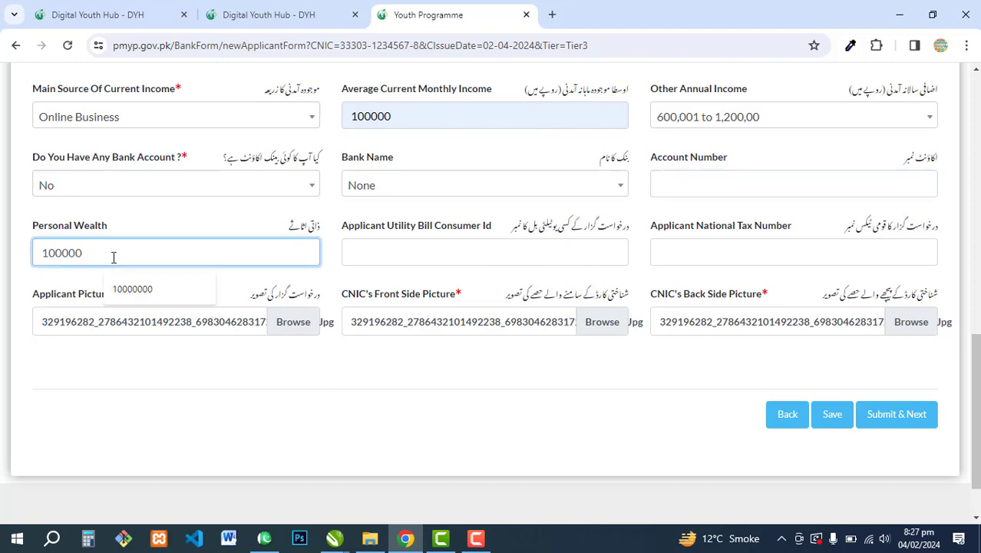
{"action": "left_click", "coordinate": [450, 251]}
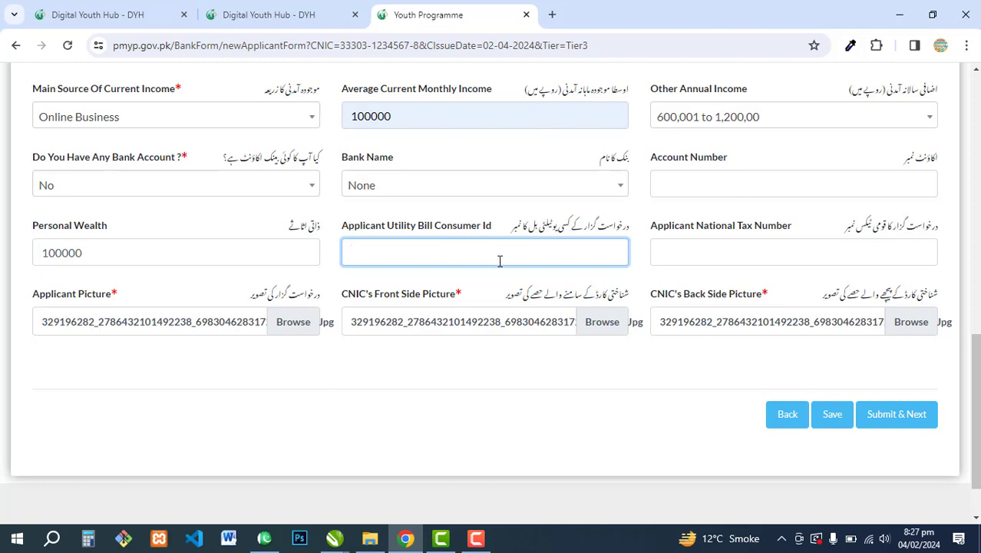
{"action": "left_click", "coordinate": [709, 258]}
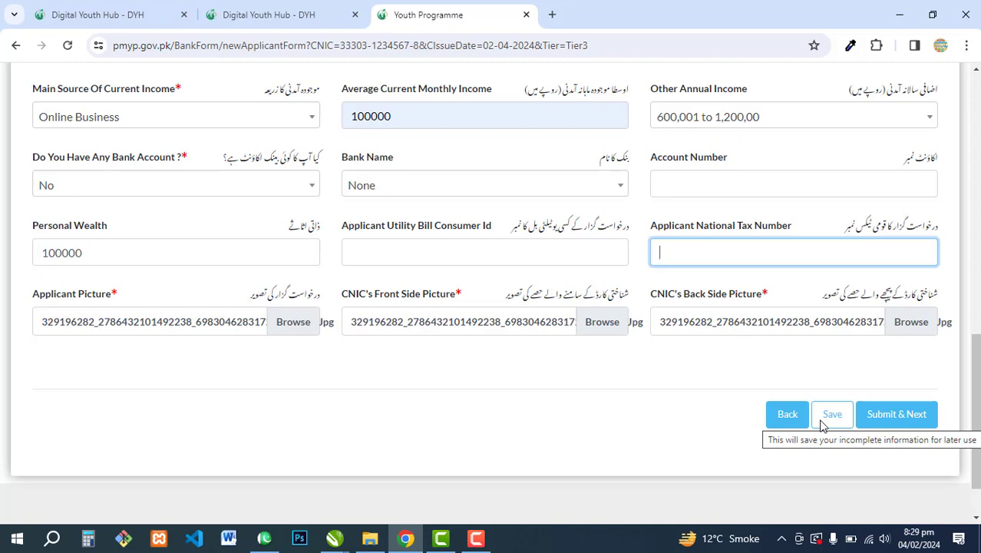
Save the income and pictures section and submit it to continue to the qualifications section
{"action": "left_click", "coordinate": [826, 425]}
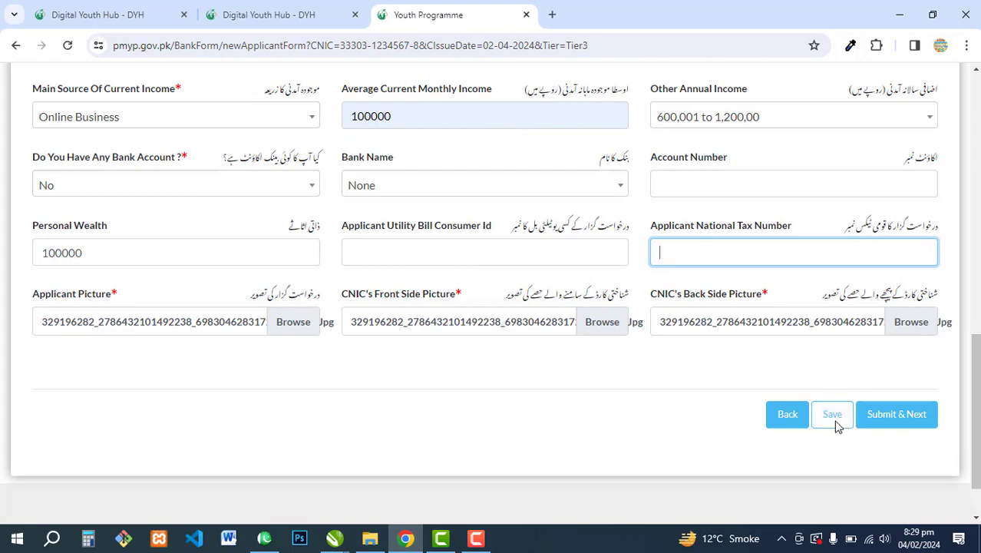
{"action": "left_click", "coordinate": [884, 419]}
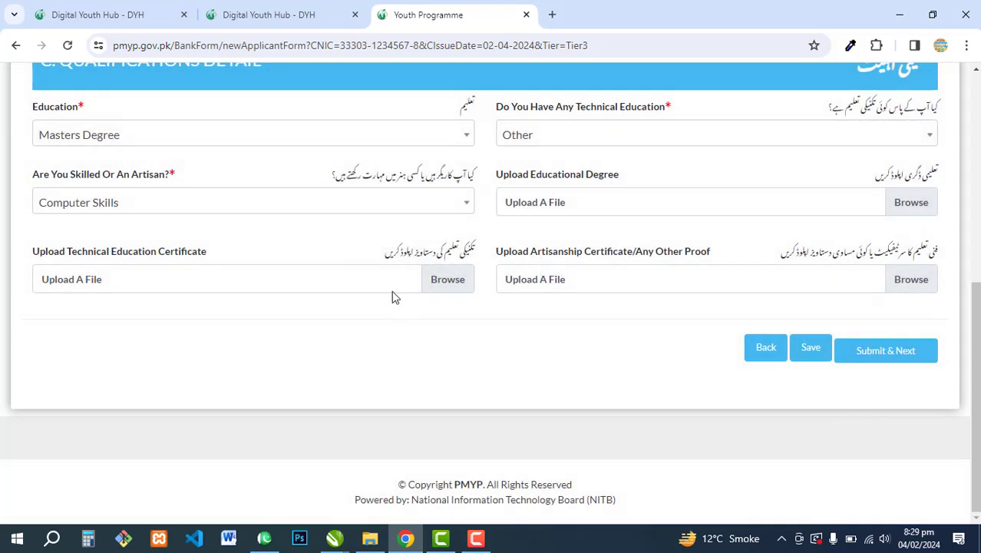
{"action": "scroll", "coordinate": [394, 294], "scroll_direction": "up", "scroll_amount": 2}
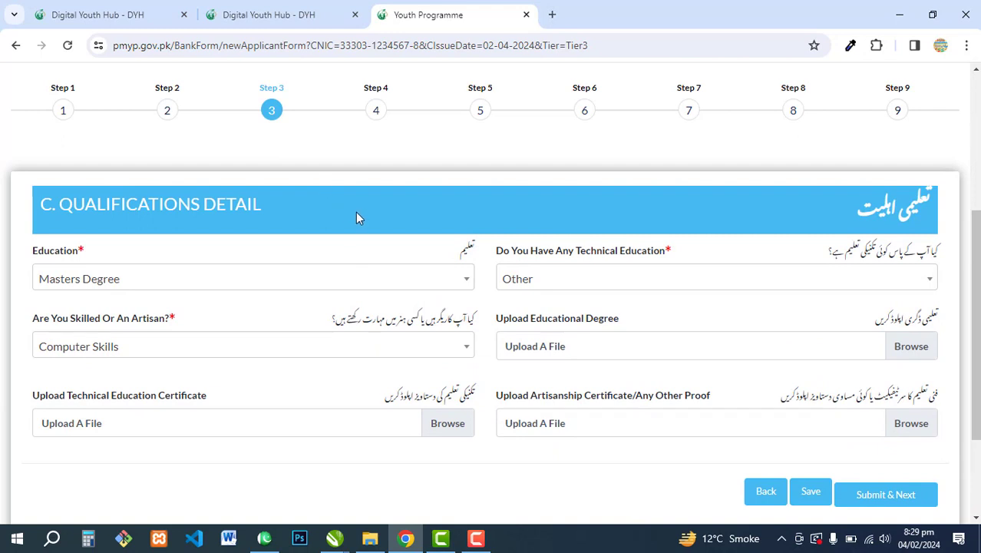
{"action": "scroll", "coordinate": [355, 212], "scroll_direction": "down", "scroll_amount": 1}
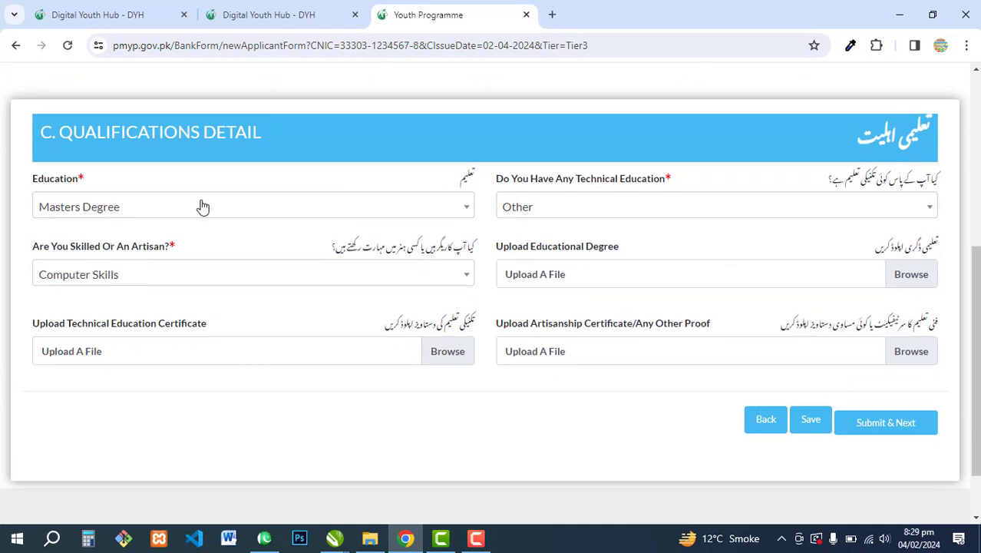
Look through the selectable education levels for the applicant
{"action": "left_click", "coordinate": [175, 212]}
{"action": "left_click", "coordinate": [176, 212]}
{"action": "left_click", "coordinate": [171, 214]}
{"action": "scroll", "coordinate": [154, 305], "scroll_direction": "up", "scroll_amount": 2}
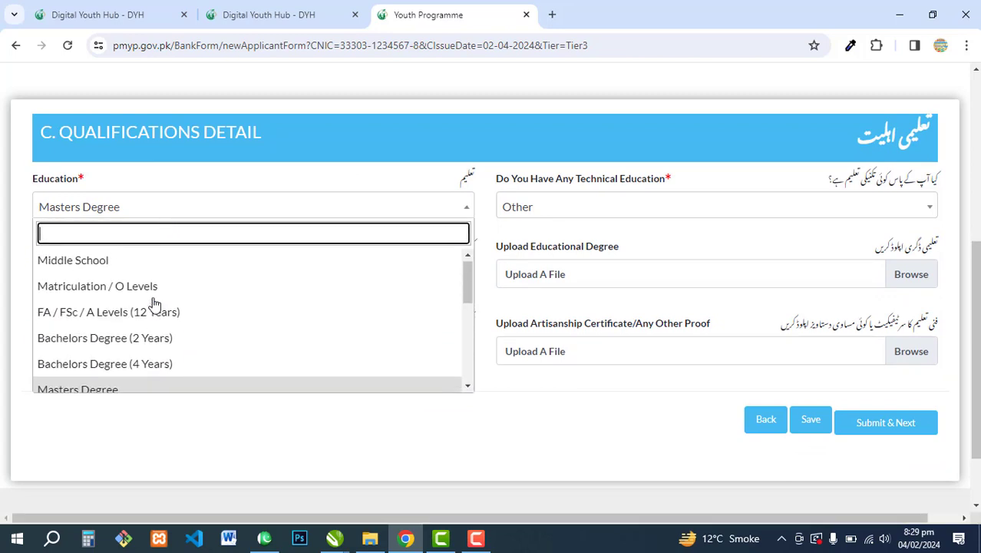
{"action": "scroll", "coordinate": [157, 304], "scroll_direction": "down", "scroll_amount": 1}
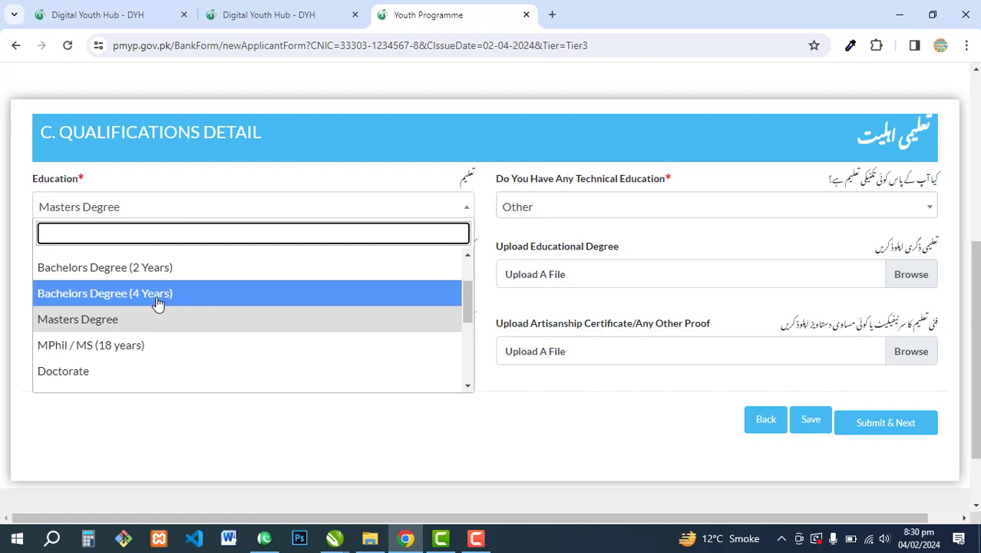
{"action": "scroll", "coordinate": [157, 303], "scroll_direction": "down", "scroll_amount": 1}
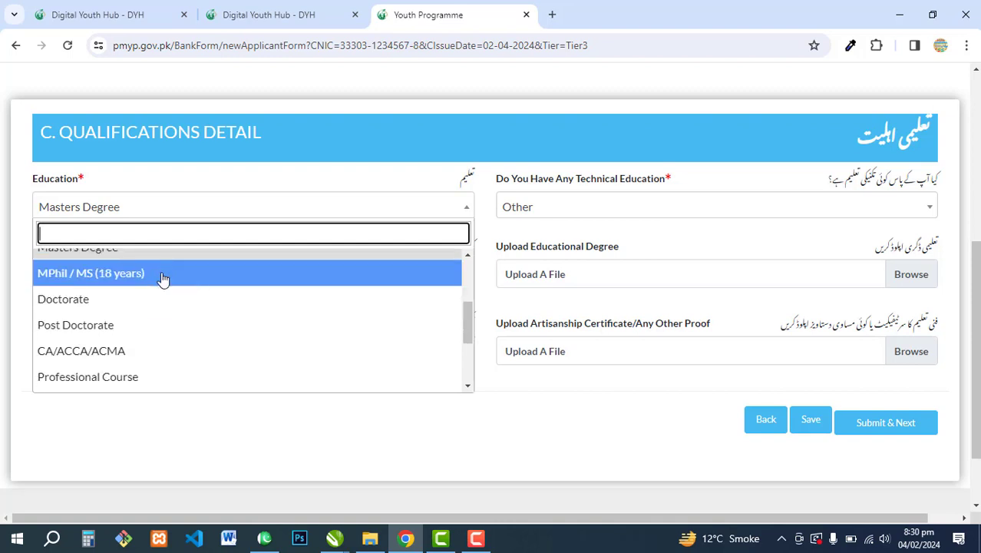
{"action": "left_click", "coordinate": [145, 214]}
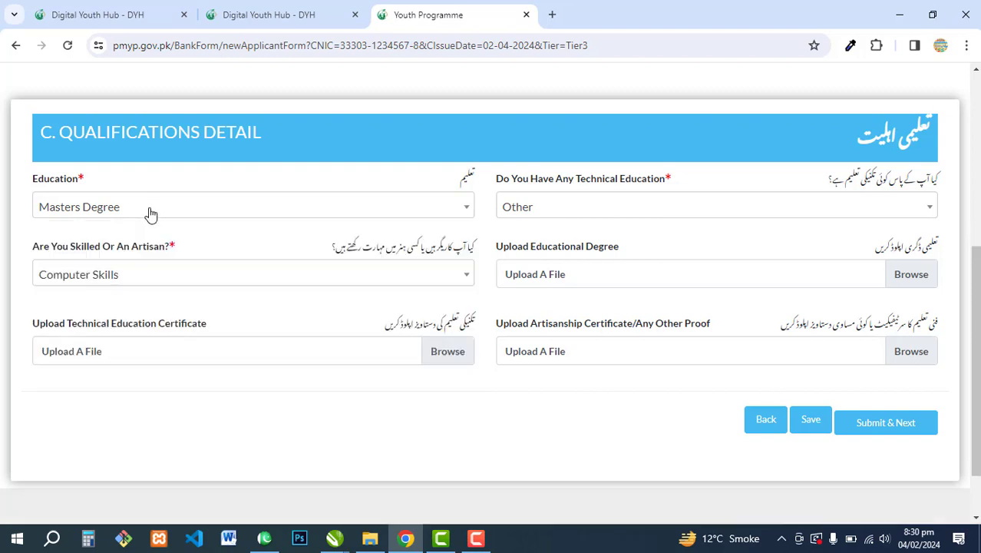
Look through the selectable technical education fields and the options for being skilled or an artisan
{"action": "left_click", "coordinate": [537, 213]}
{"action": "scroll", "coordinate": [570, 308], "scroll_direction": "up", "scroll_amount": 2}
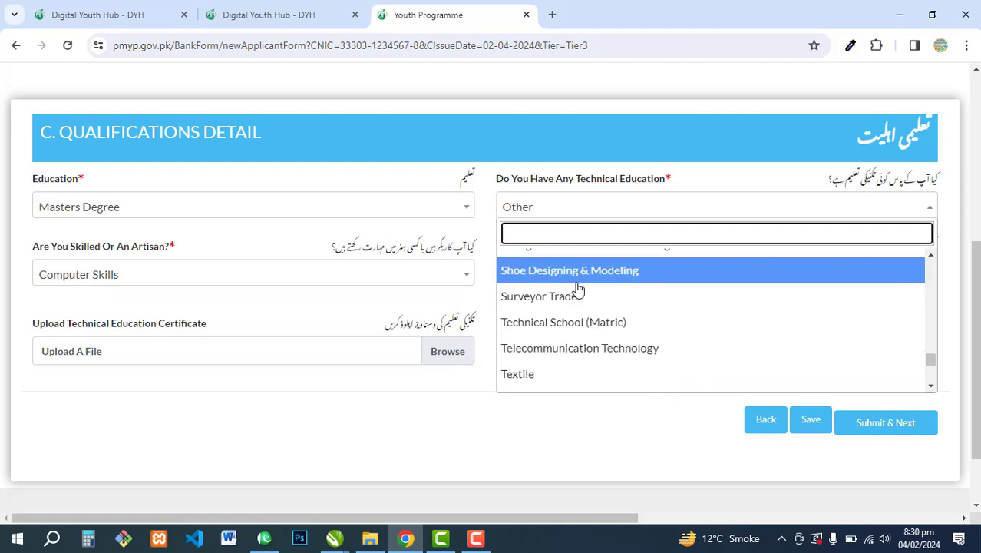
{"action": "scroll", "coordinate": [583, 330], "scroll_direction": "down", "scroll_amount": 2}
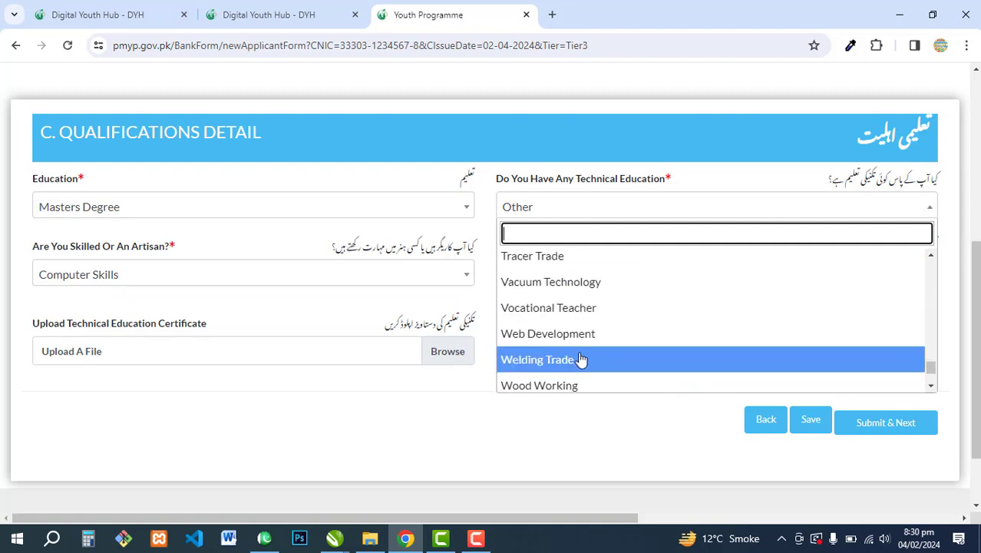
{"action": "left_click", "coordinate": [477, 235]}
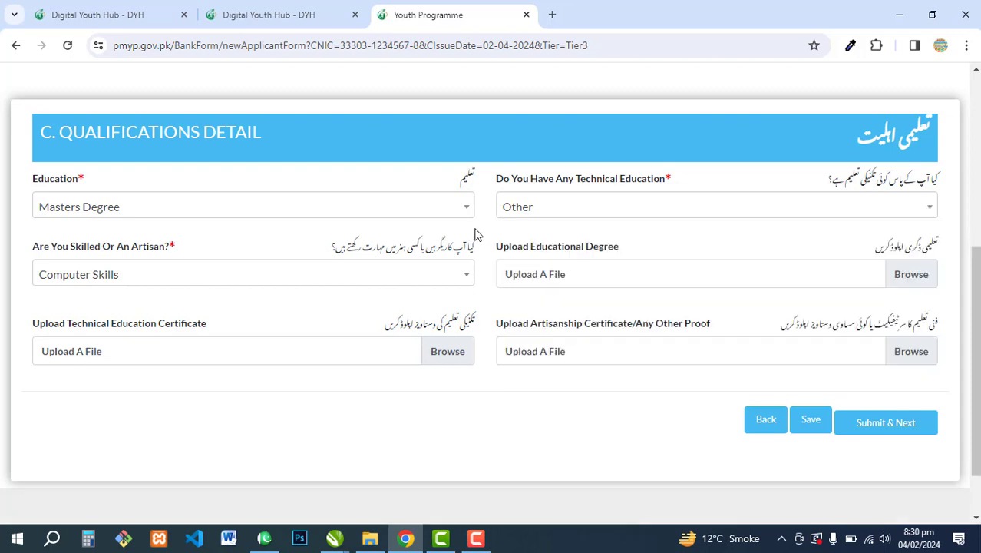
{"action": "left_click", "coordinate": [144, 286]}
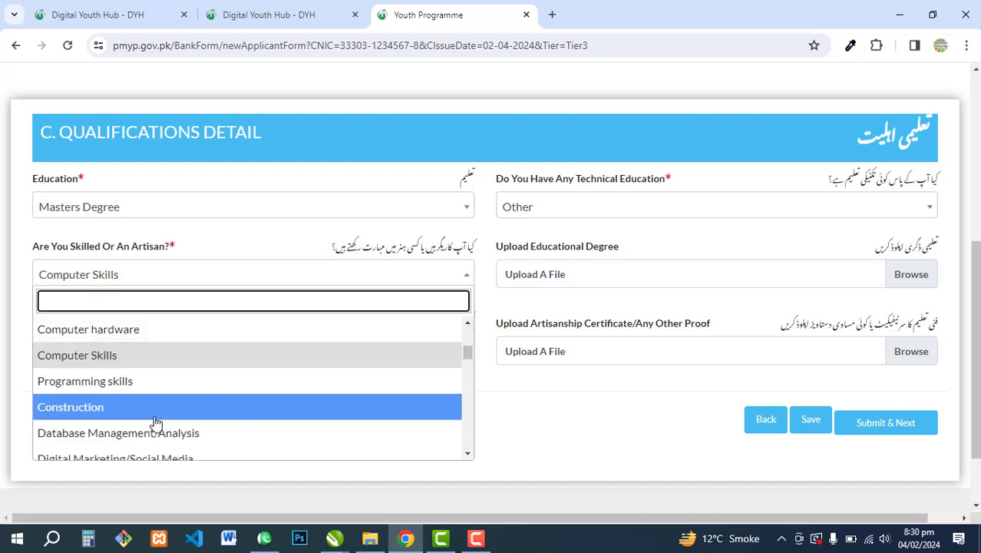
{"action": "left_click", "coordinate": [150, 284]}
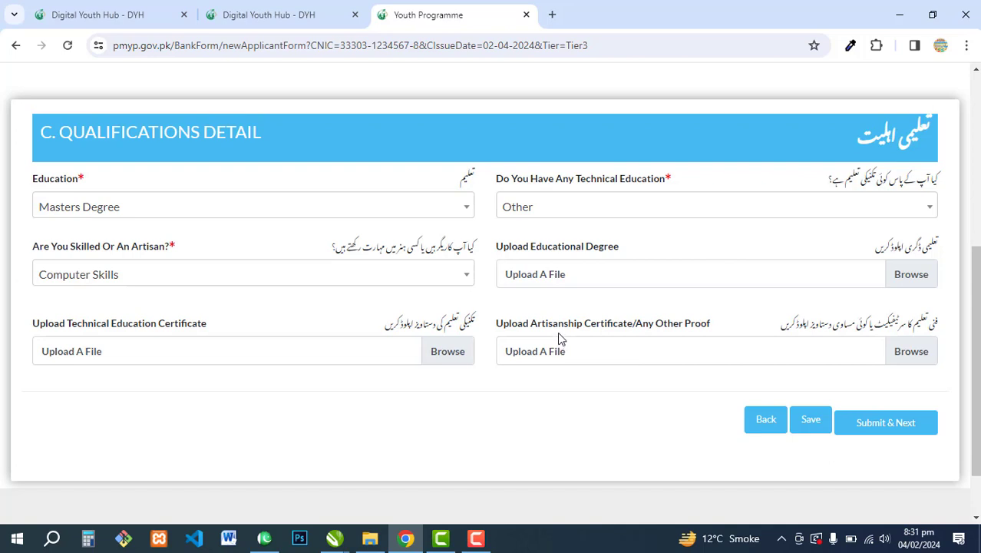
Submit the qualifications section and continue to the contact details
{"action": "left_click", "coordinate": [881, 424]}
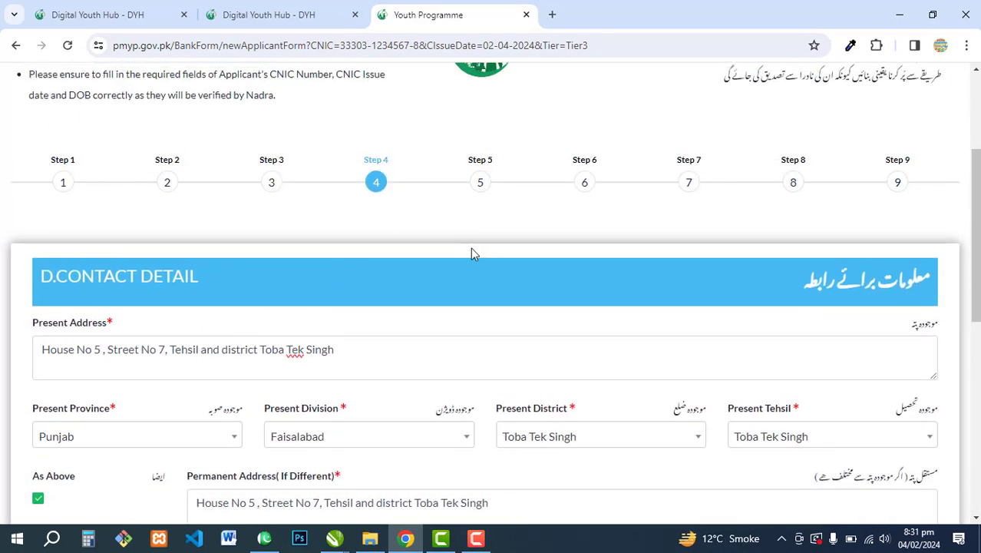
{"action": "scroll", "coordinate": [475, 247], "scroll_direction": "down", "scroll_amount": 1}
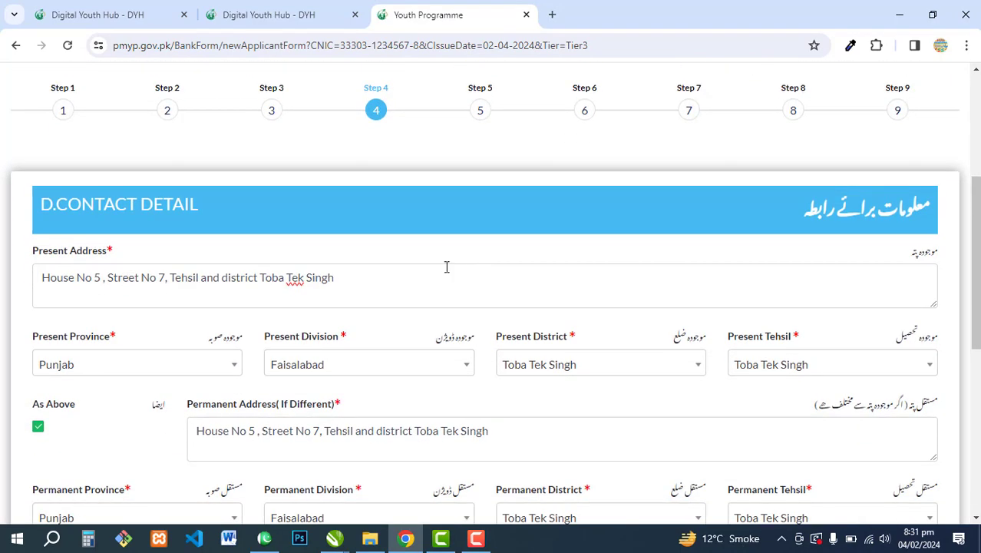
{"action": "scroll", "coordinate": [448, 267], "scroll_direction": "down", "scroll_amount": 1}
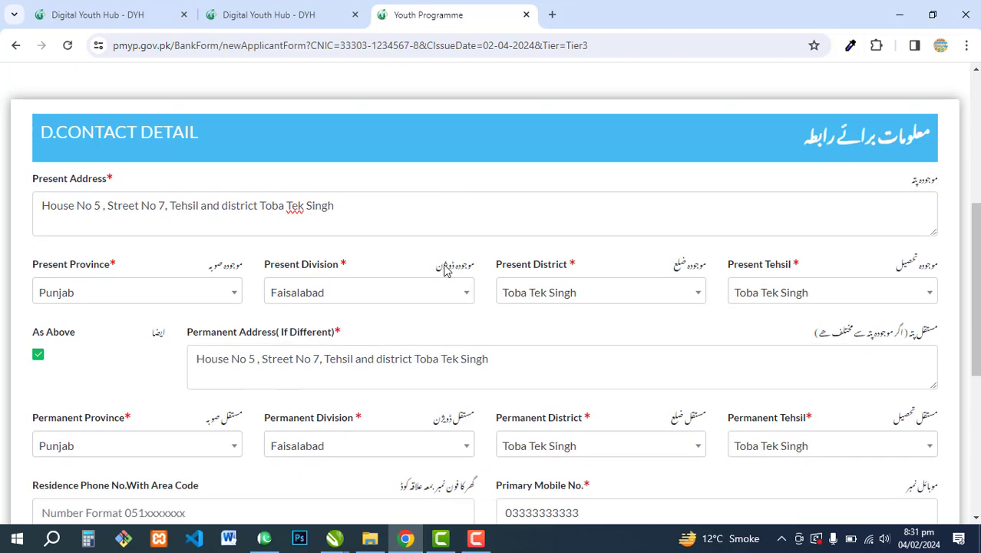
Check the present address and look at the selectable provinces and tehsils
{"action": "left_click", "coordinate": [388, 209]}
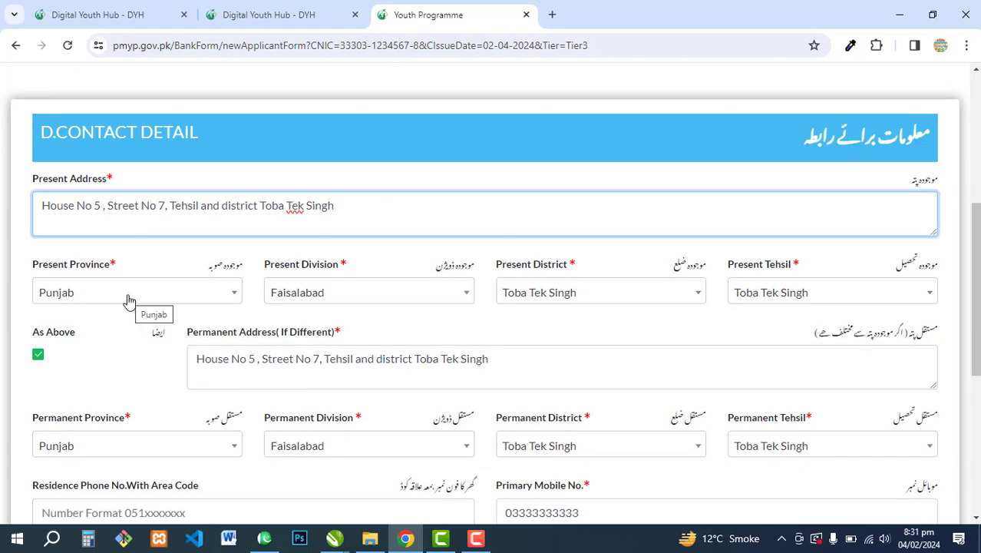
{"action": "left_click", "coordinate": [129, 299]}
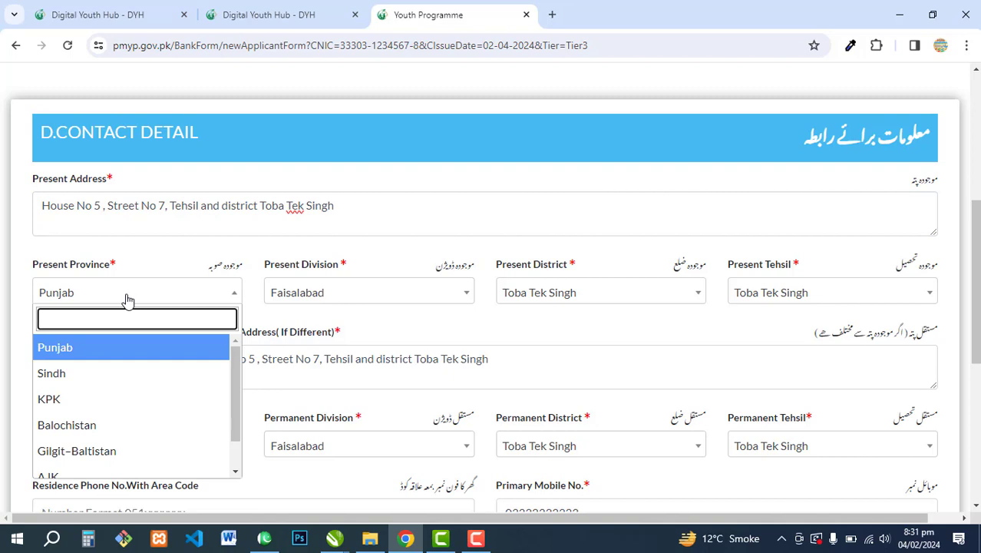
{"action": "left_click", "coordinate": [129, 301]}
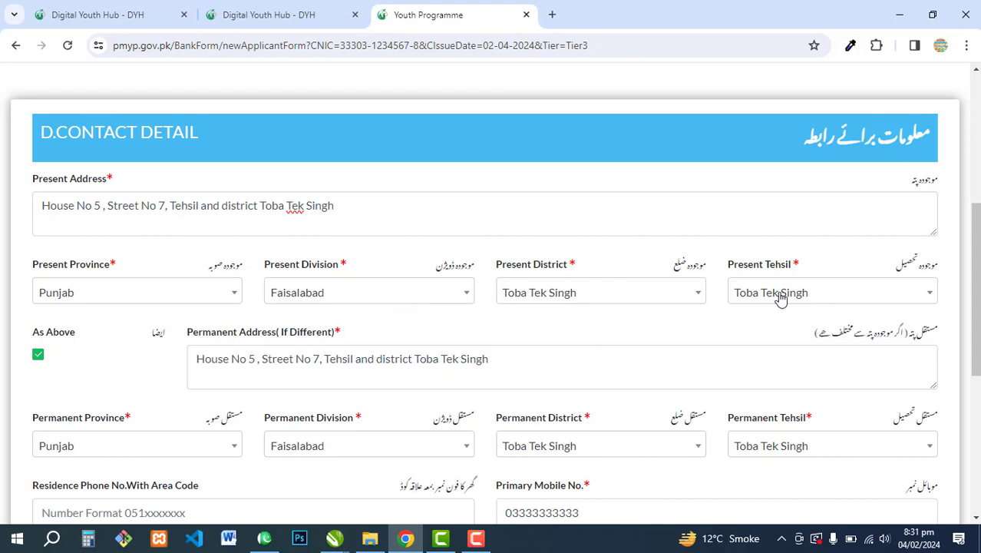
{"action": "left_click", "coordinate": [820, 294]}
{"action": "left_click", "coordinate": [816, 293]}
Try clearing the As Above option for the permanent address, and turn it back on
{"action": "scroll", "coordinate": [486, 281], "scroll_direction": "down", "scroll_amount": 1}
{"action": "scroll", "coordinate": [368, 261], "scroll_direction": "down", "scroll_amount": 1}
{"action": "scroll", "coordinate": [254, 231], "scroll_direction": "up", "scroll_amount": 1}
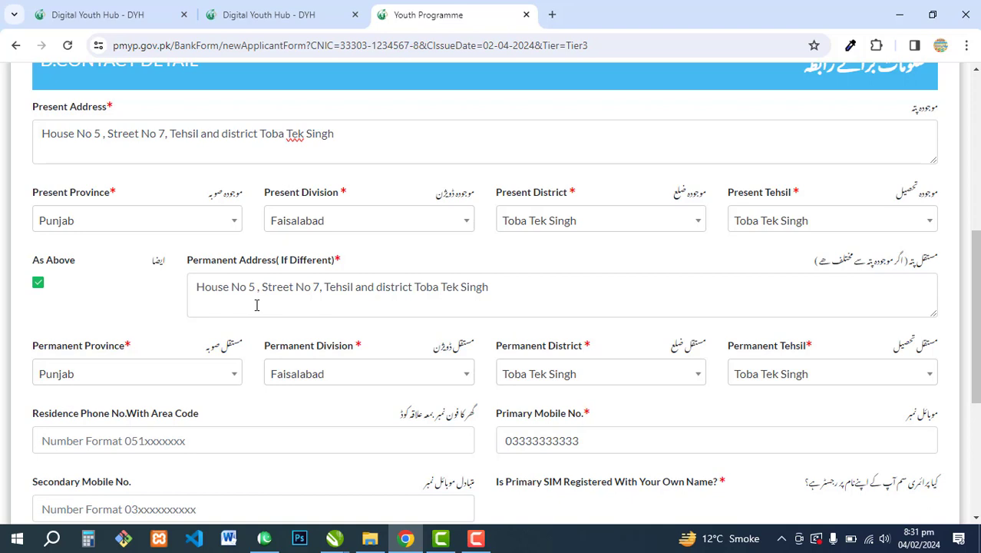
{"action": "left_click", "coordinate": [38, 284]}
{"action": "left_click", "coordinate": [38, 283]}
Start the residence phone number with 0 and the secondary mobile number with 03, leaving the primary mobile number as is
{"action": "scroll", "coordinate": [455, 284], "scroll_direction": "down", "scroll_amount": 1}
{"action": "scroll", "coordinate": [321, 275], "scroll_direction": "down", "scroll_amount": 2}
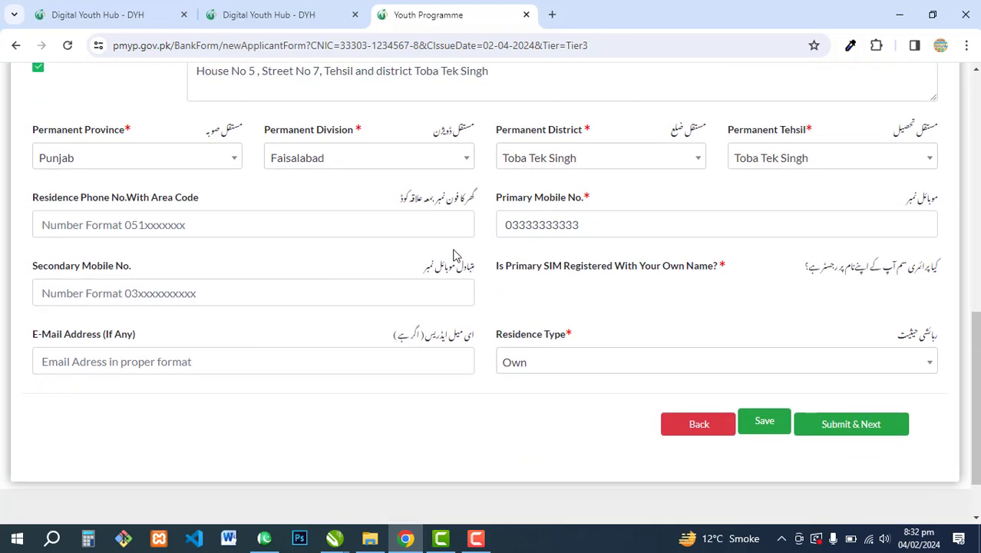
{"action": "left_click", "coordinate": [603, 226]}
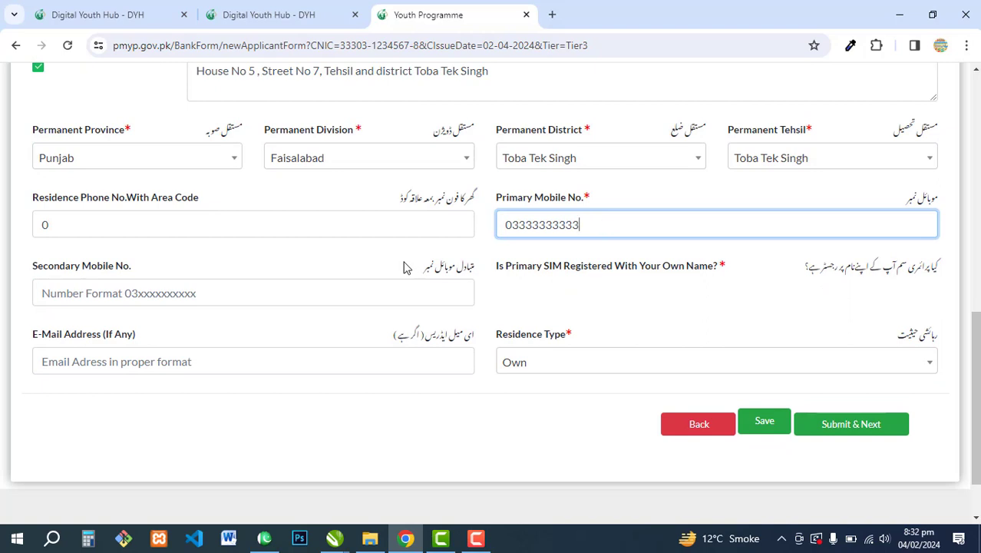
{"action": "left_click", "coordinate": [162, 292]}
{"action": "type", "text": "03"}
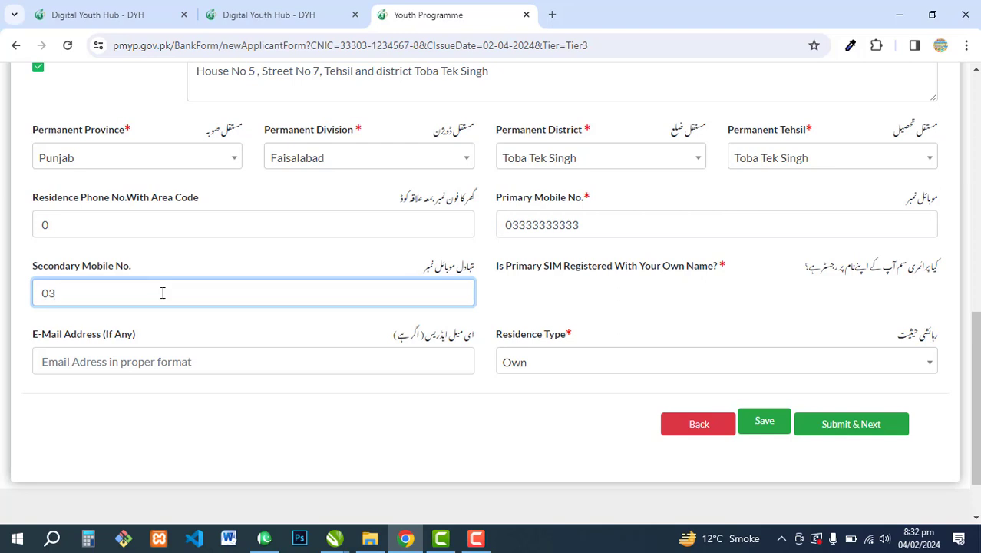
{"action": "left_click", "coordinate": [516, 287]}
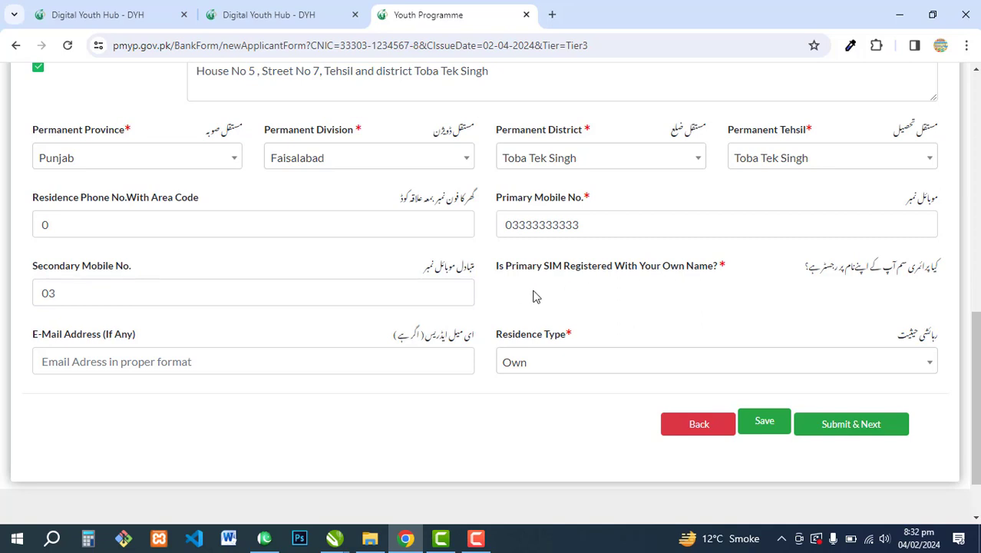
Choose Own as the residence type and submit the contact details section
{"action": "scroll", "coordinate": [527, 296], "scroll_direction": "down", "scroll_amount": 1}
{"action": "left_click", "coordinate": [149, 290]}
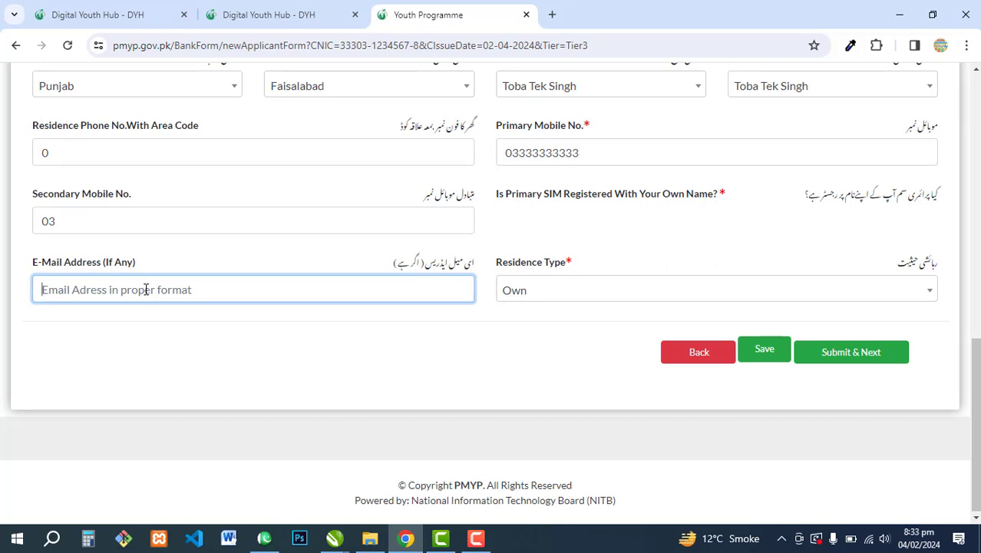
{"action": "left_click", "coordinate": [568, 292]}
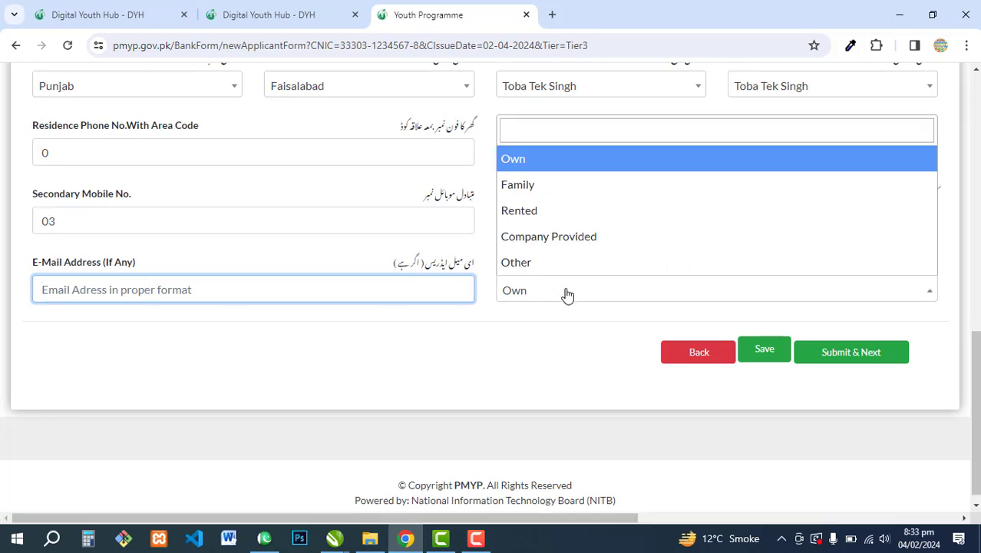
{"action": "left_click", "coordinate": [541, 158]}
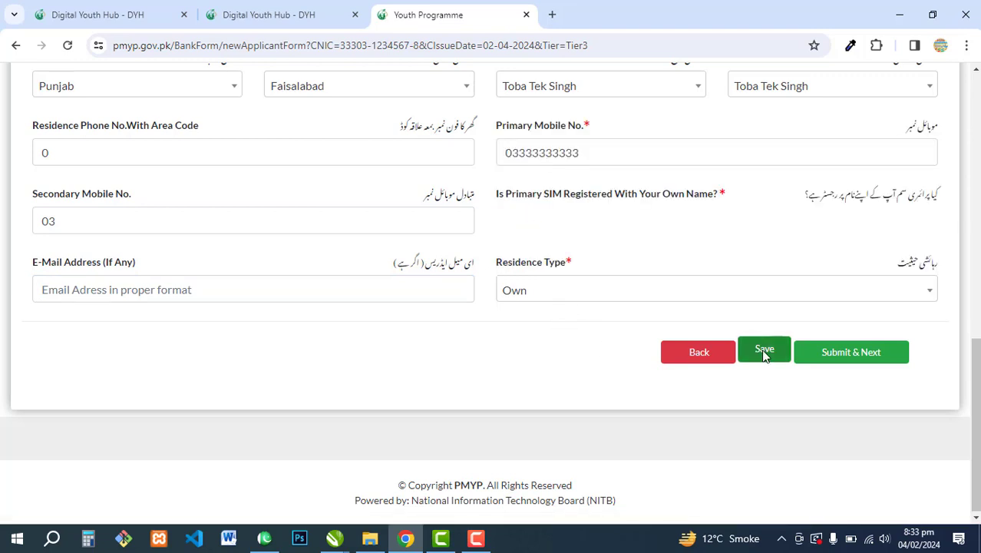
{"action": "left_click", "coordinate": [870, 353]}
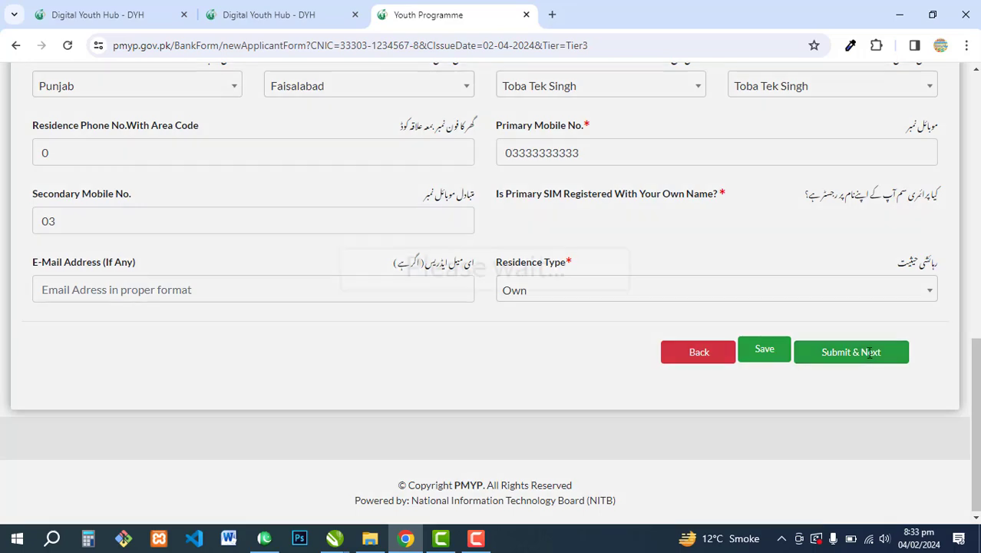
Choose Services as the industry category in the business information section
{"action": "scroll", "coordinate": [453, 230], "scroll_direction": "up", "scroll_amount": 5}
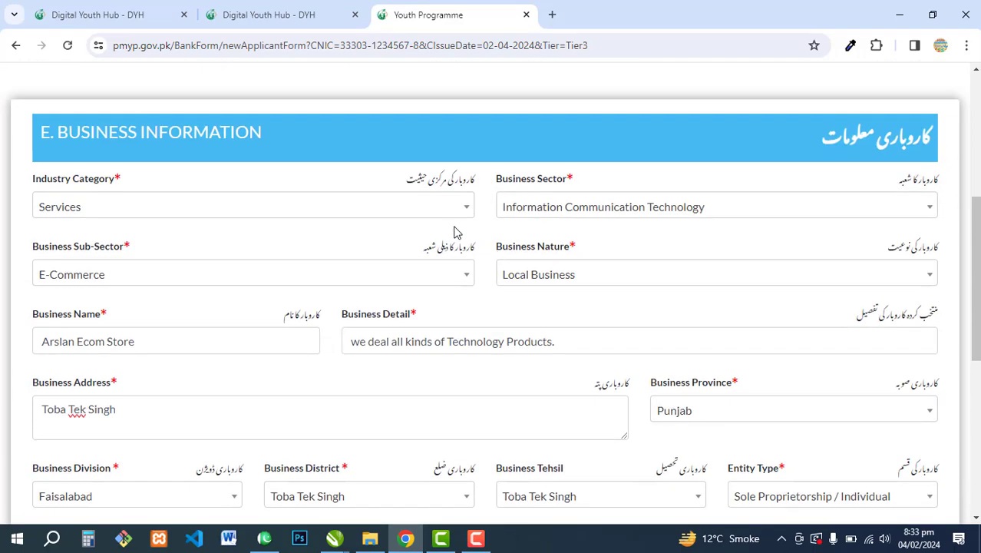
{"action": "scroll", "coordinate": [457, 238], "scroll_direction": "down", "scroll_amount": 4}
{"action": "scroll", "coordinate": [322, 204], "scroll_direction": "down", "scroll_amount": 1}
{"action": "left_click", "coordinate": [165, 134]}
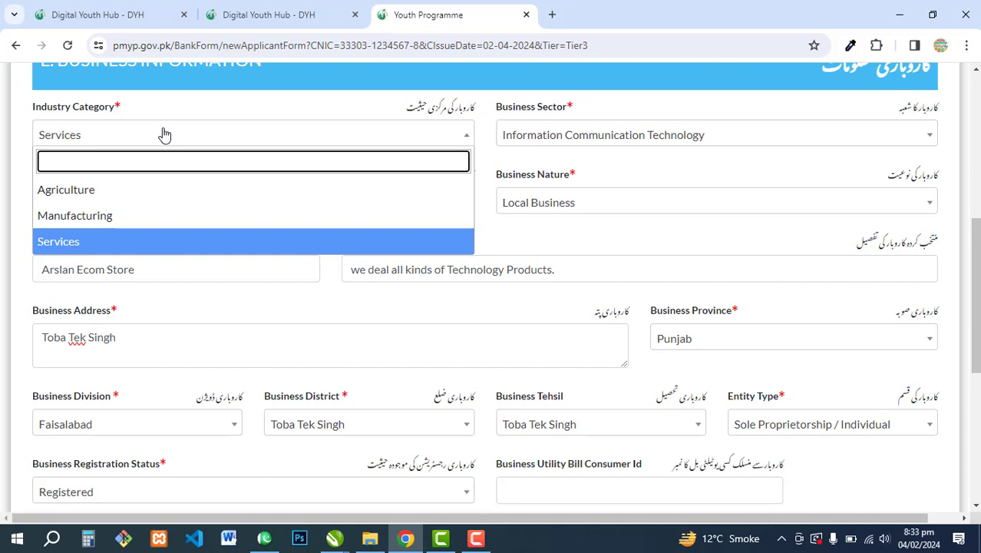
{"action": "left_click", "coordinate": [112, 246]}
{"action": "scroll", "coordinate": [518, 156], "scroll_direction": "up", "scroll_amount": 1}
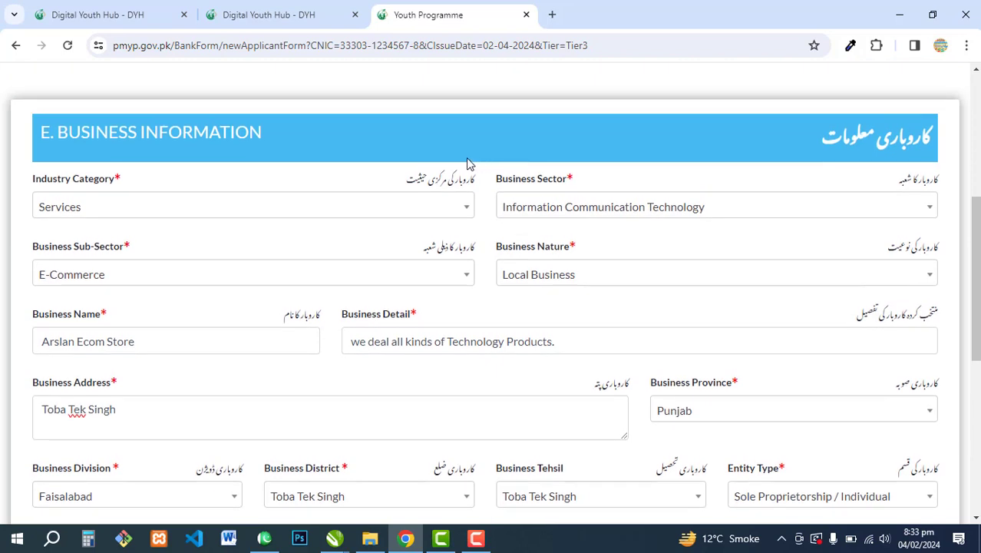
Look through the business sectors and choose Information Communication Technology
{"action": "left_click", "coordinate": [659, 207]}
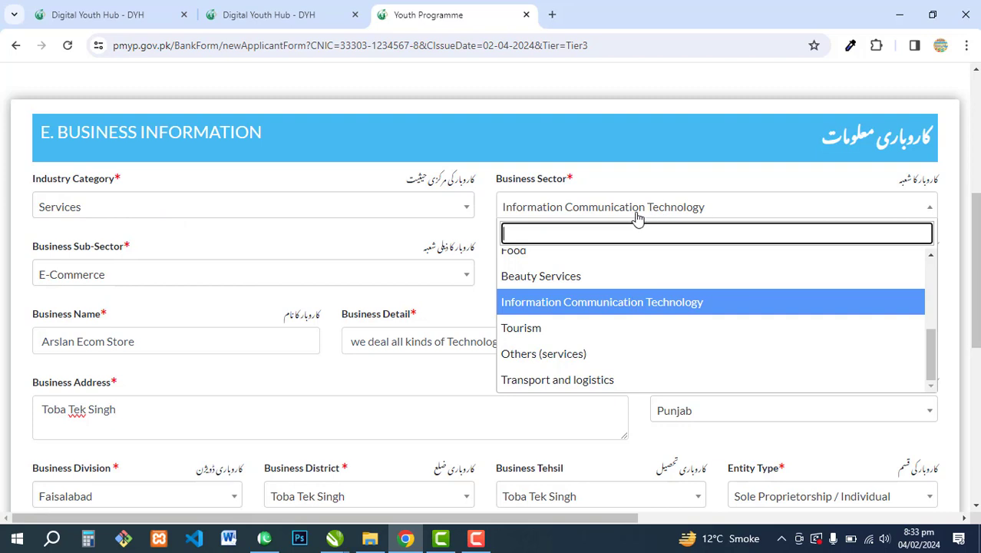
{"action": "scroll", "coordinate": [613, 327], "scroll_direction": "up", "scroll_amount": 3}
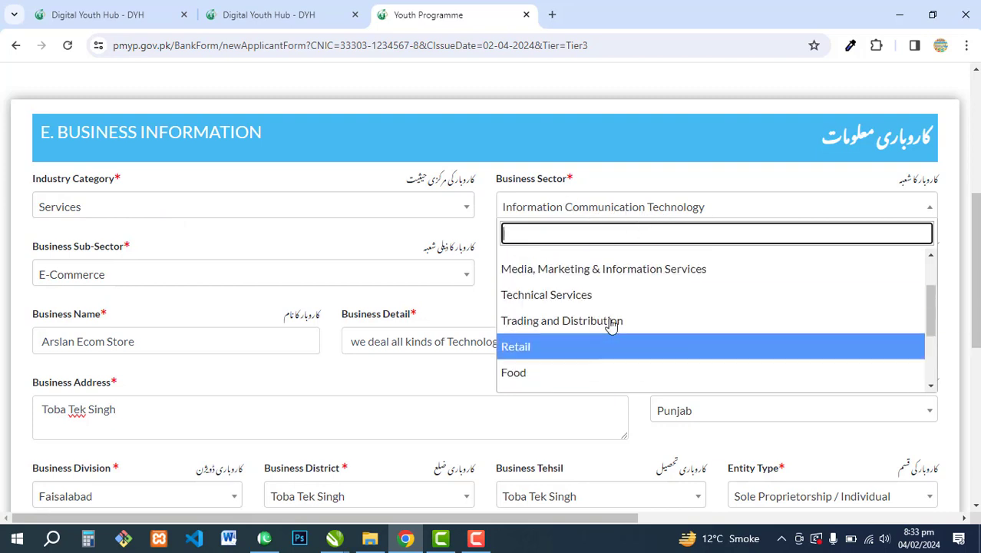
{"action": "scroll", "coordinate": [589, 299], "scroll_direction": "down", "scroll_amount": 3}
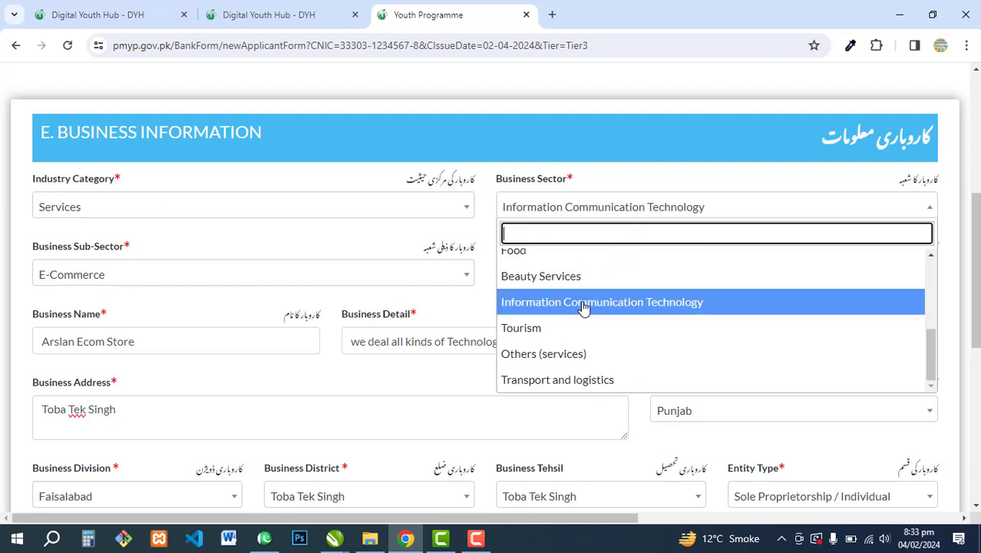
{"action": "left_click", "coordinate": [583, 305]}
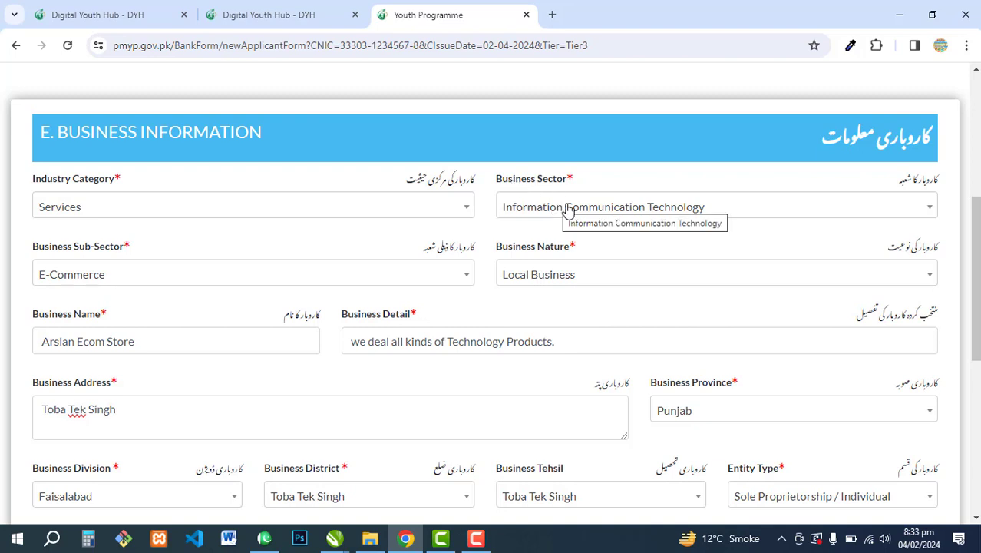
Choose E-Commerce as the business sub-sector and keep Local Business as the business nature
{"action": "left_click", "coordinate": [98, 280]}
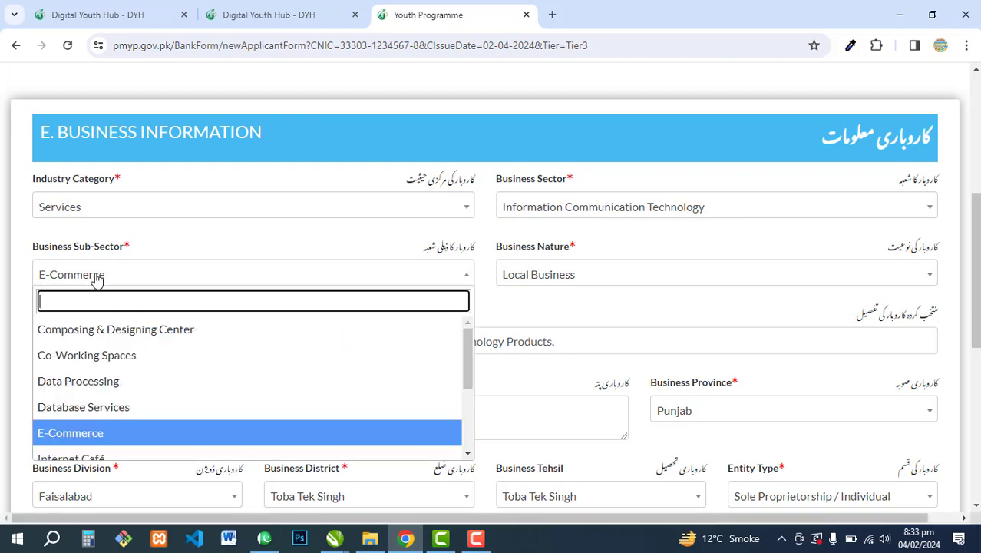
{"action": "left_click", "coordinate": [91, 434]}
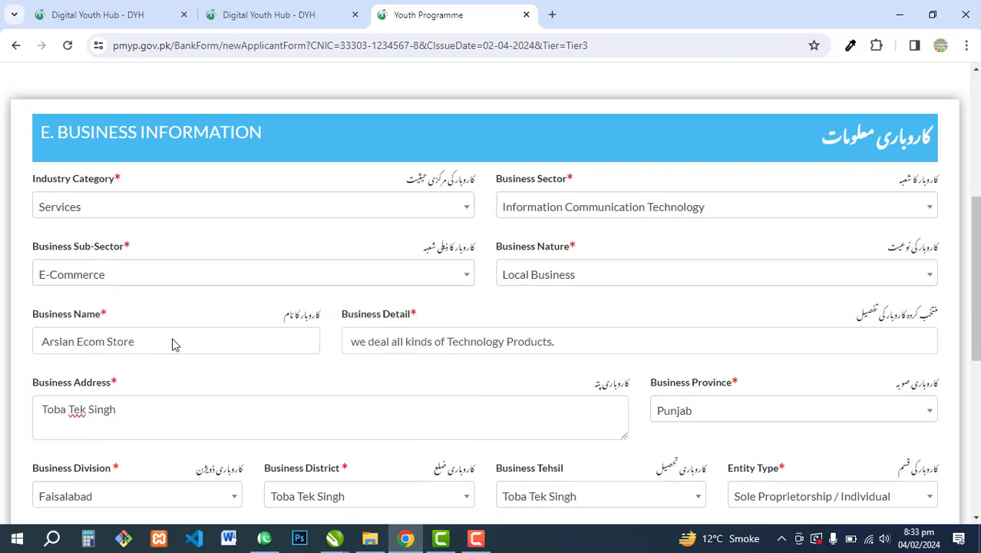
{"action": "left_click", "coordinate": [607, 279]}
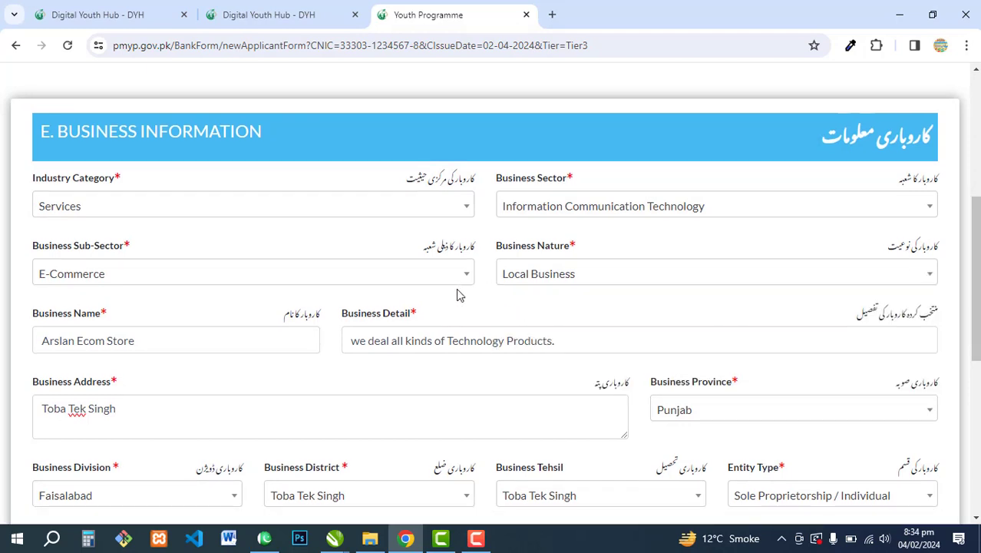
Review the business name, business detail and business address entries in the business information section
{"action": "scroll", "coordinate": [405, 297], "scroll_direction": "down", "scroll_amount": 1}
{"action": "left_click", "coordinate": [84, 272]}
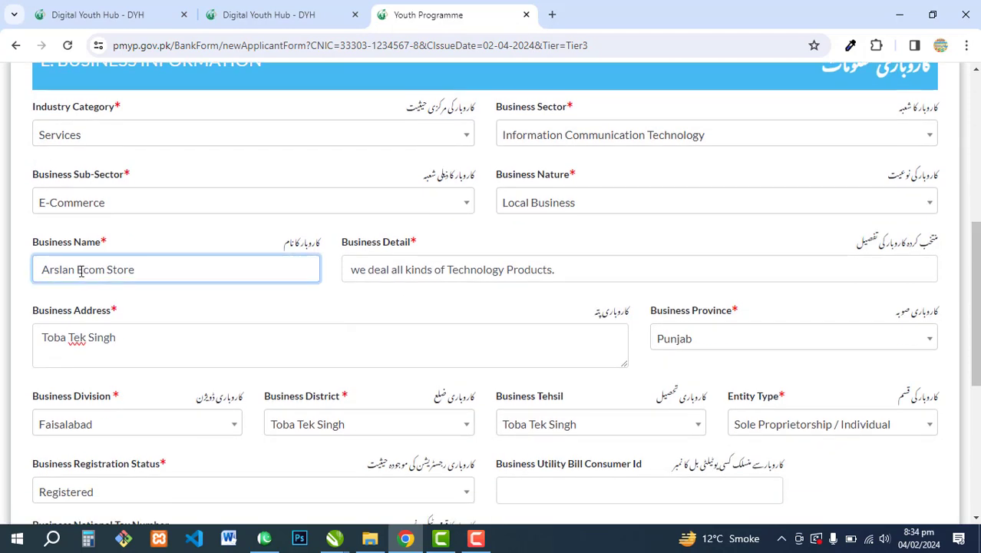
{"action": "left_click", "coordinate": [443, 274]}
{"action": "scroll", "coordinate": [439, 274], "scroll_direction": "down", "scroll_amount": 2}
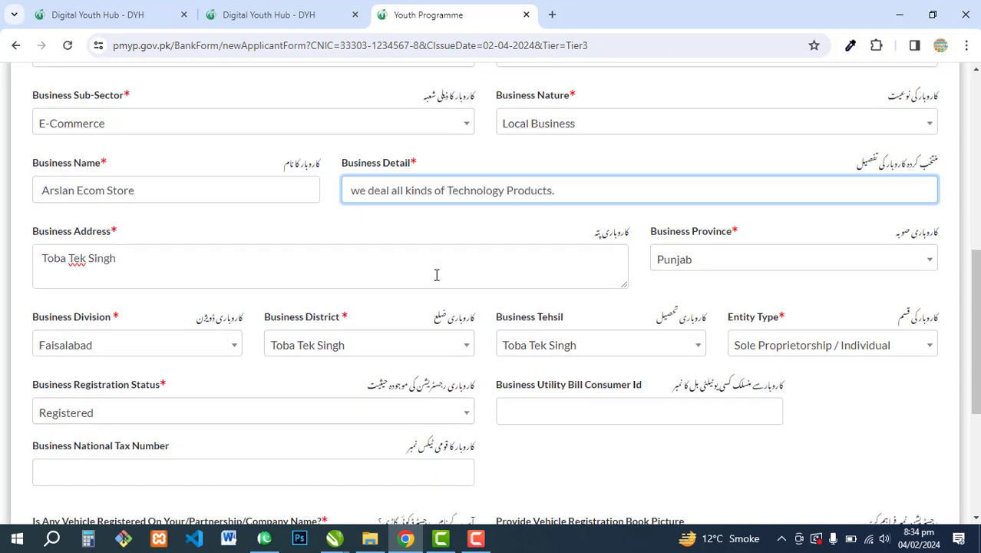
{"action": "left_click", "coordinate": [161, 201]}
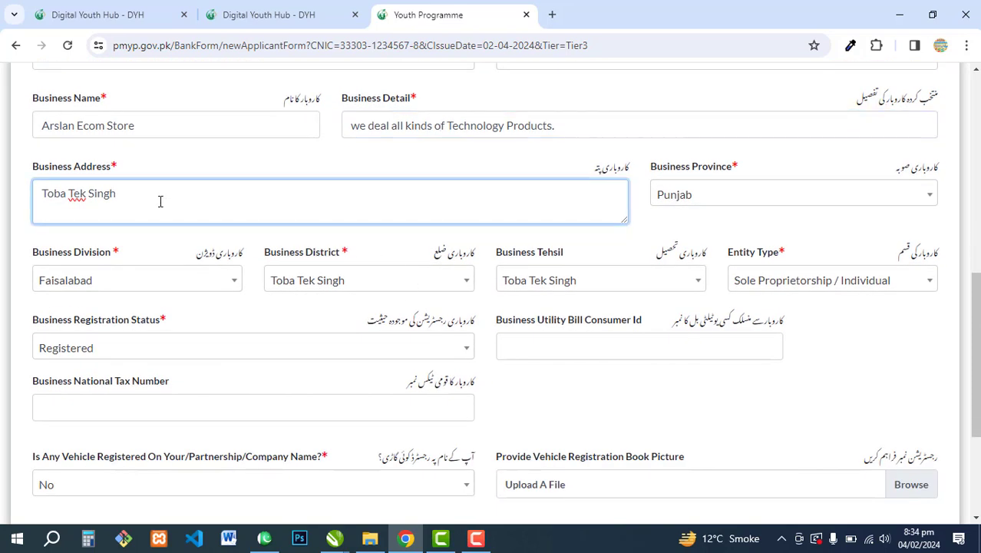
Check the choices for business province, division, district and tehsil, and for the entity type
{"action": "left_click", "coordinate": [708, 200]}
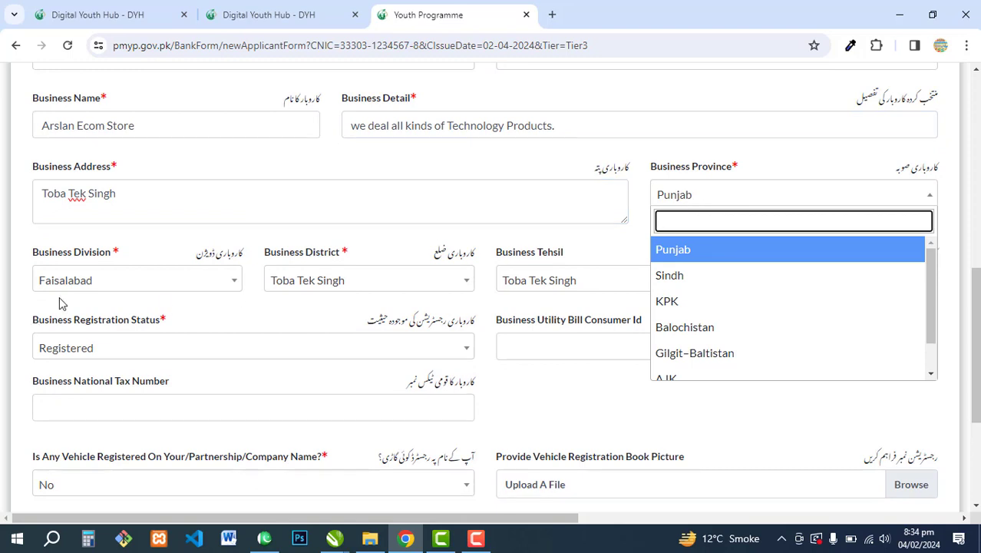
{"action": "left_click", "coordinate": [96, 288]}
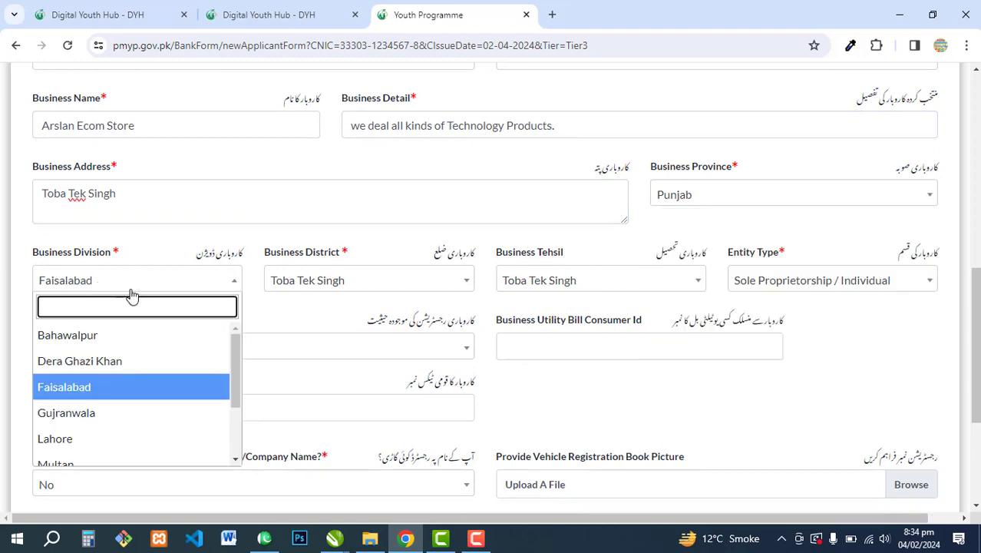
{"action": "left_click", "coordinate": [335, 286]}
{"action": "left_click", "coordinate": [539, 290]}
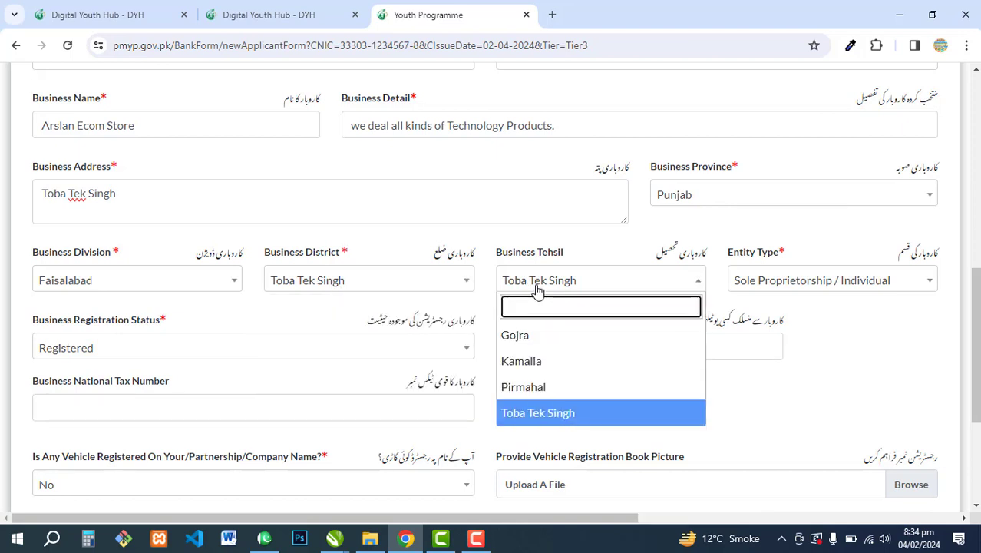
{"action": "left_click", "coordinate": [795, 288]}
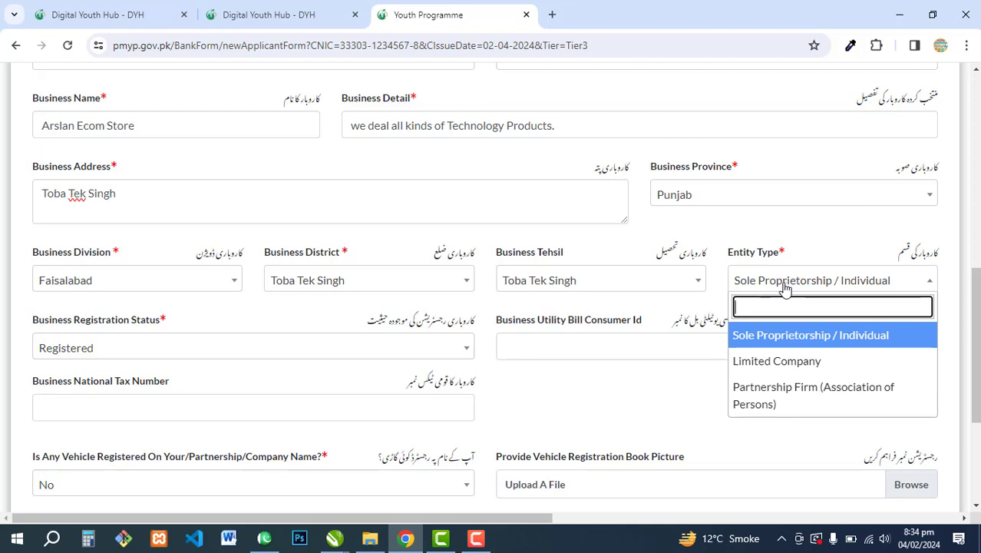
{"action": "left_click", "coordinate": [784, 285]}
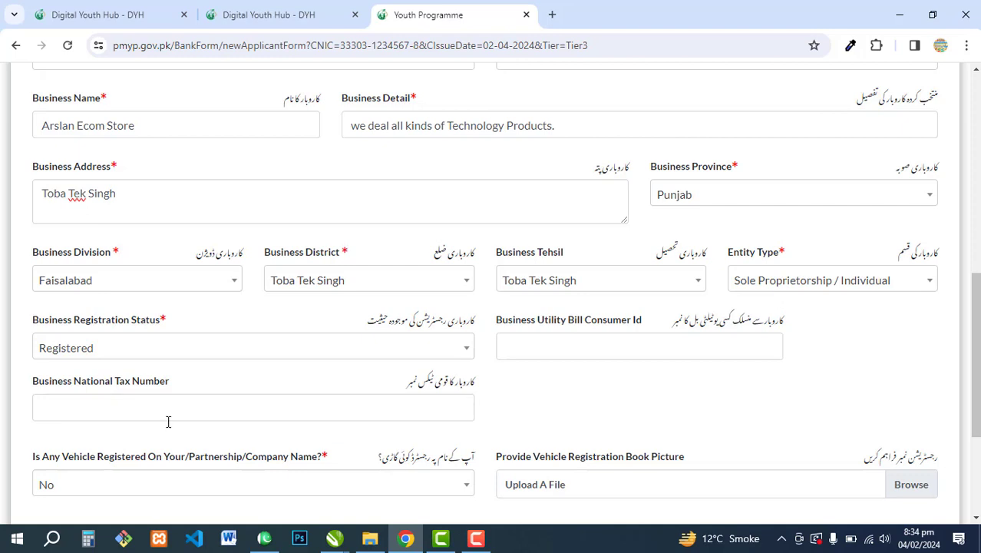
Choose Registered as the business registration status, leaving the utility bill consumer ID and national tax number blank
{"action": "scroll", "coordinate": [102, 292], "scroll_direction": "down", "scroll_amount": 1}
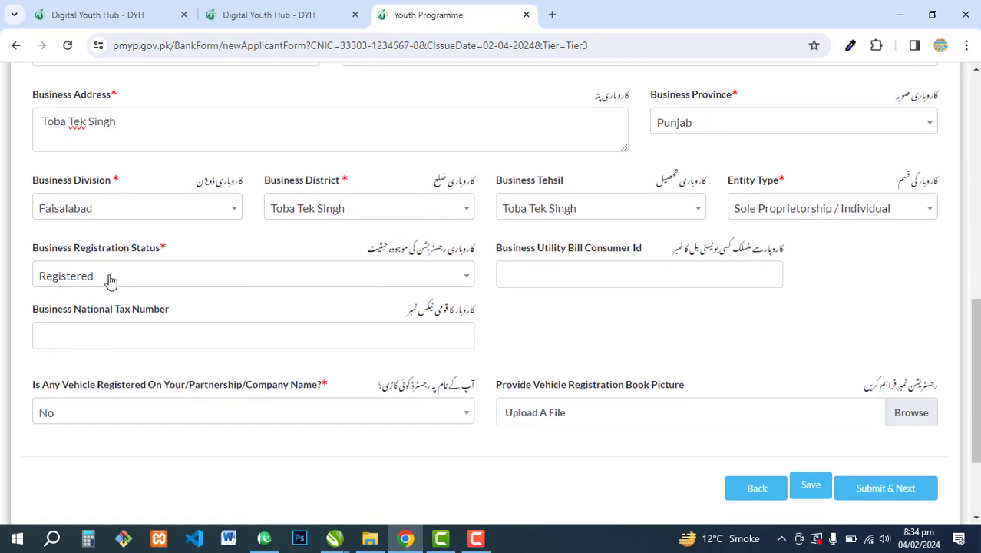
{"action": "left_click", "coordinate": [110, 279]}
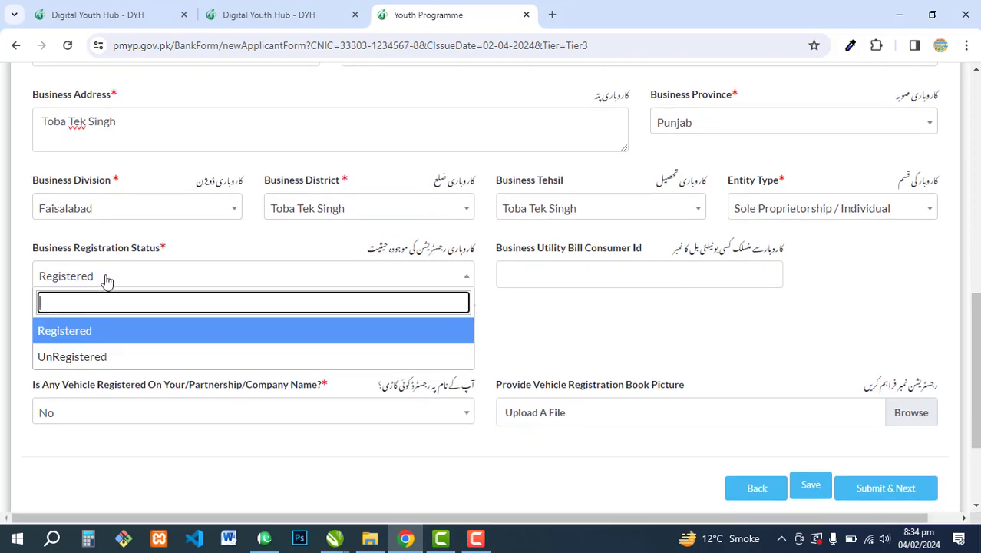
{"action": "left_click", "coordinate": [101, 340]}
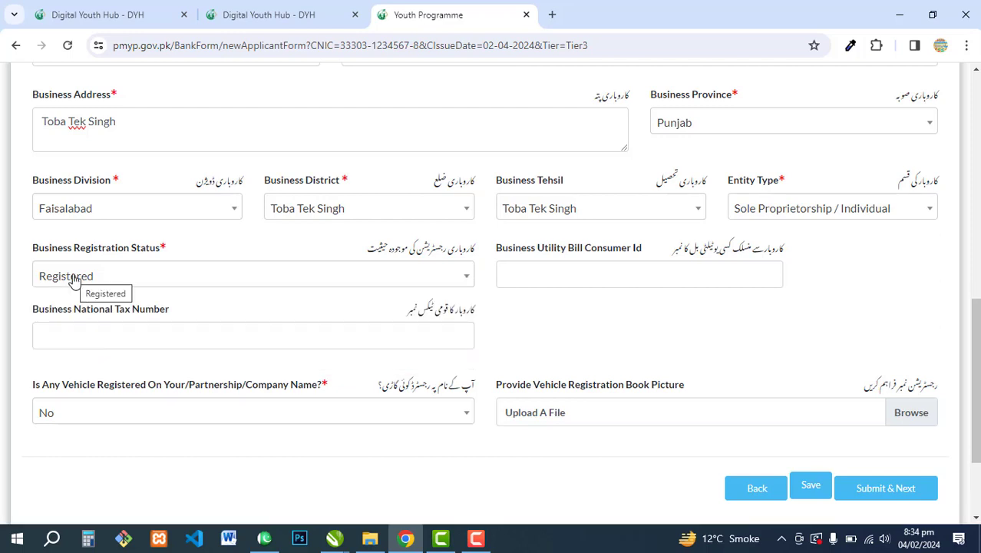
{"action": "left_click", "coordinate": [550, 280]}
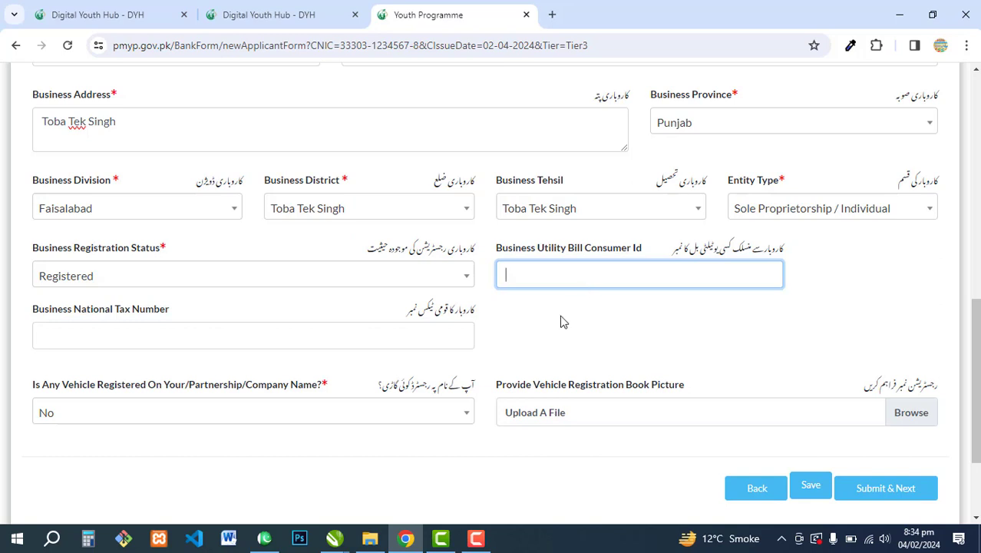
{"action": "left_click", "coordinate": [71, 334]}
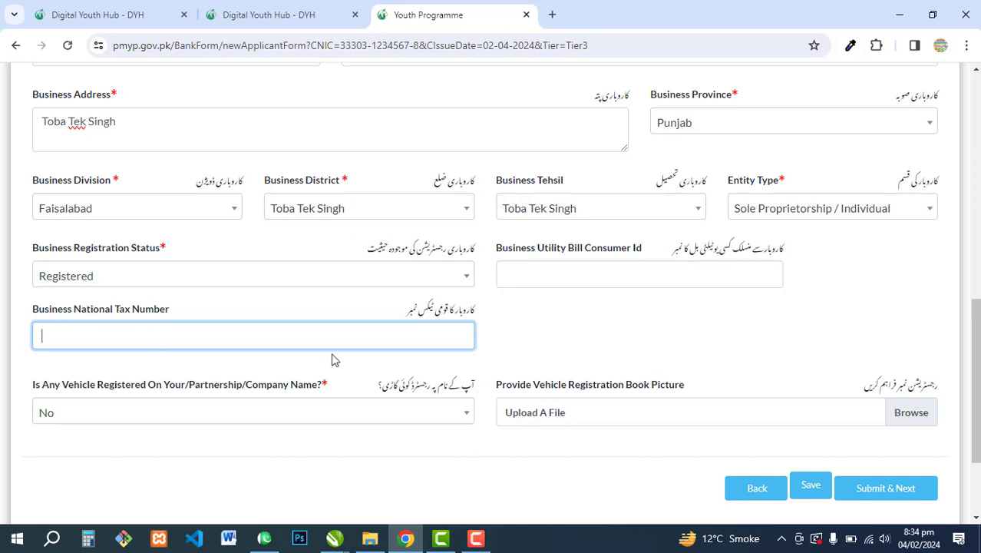
Answer No to the registered vehicle question and submit the business information section
{"action": "scroll", "coordinate": [334, 359], "scroll_direction": "down", "scroll_amount": 3}
{"action": "left_click", "coordinate": [110, 286]}
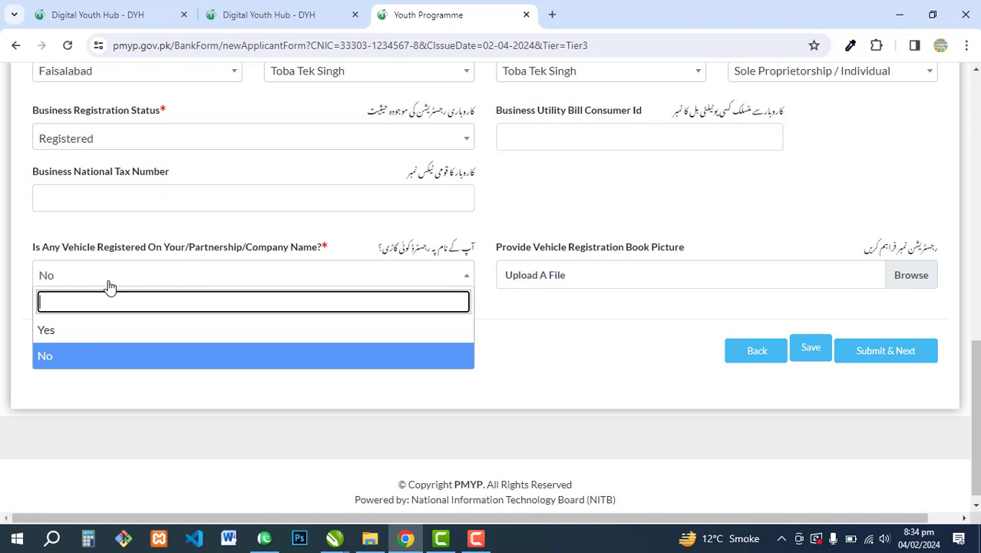
{"action": "left_click", "coordinate": [104, 367]}
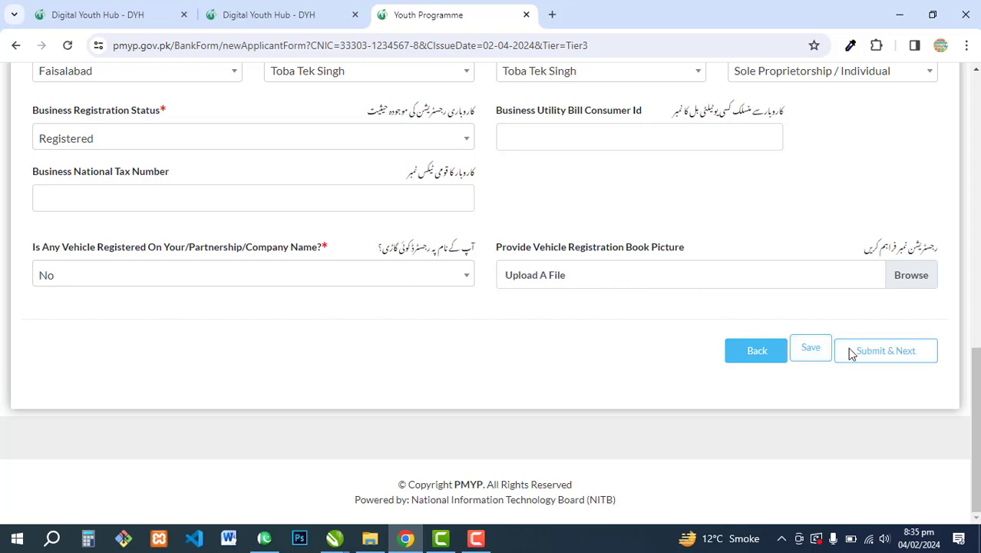
{"action": "left_click", "coordinate": [811, 348]}
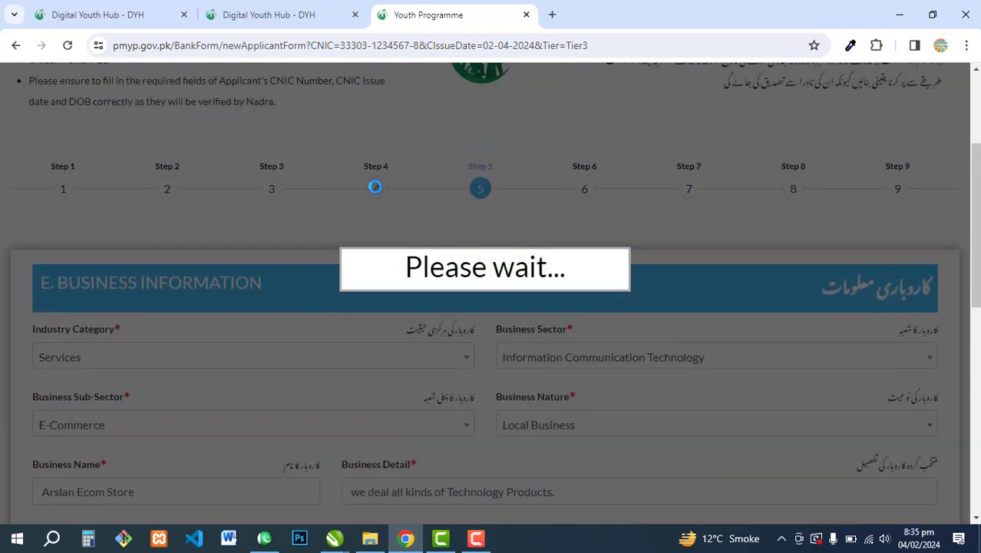
Choose Long Term Financing as the loan type in the financing details and check the tier type options
{"action": "scroll", "coordinate": [379, 259], "scroll_direction": "down", "scroll_amount": 3}
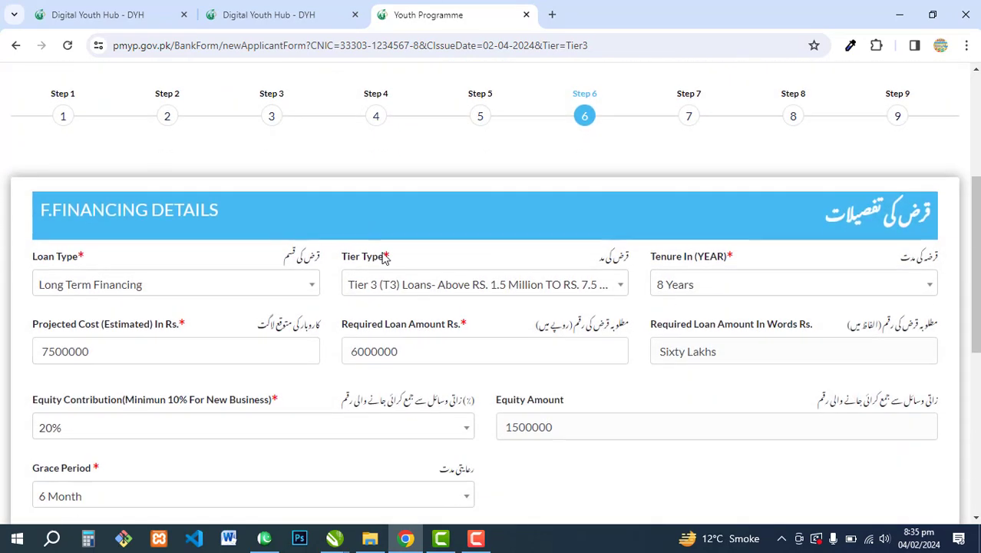
{"action": "scroll", "coordinate": [318, 235], "scroll_direction": "up", "scroll_amount": 1}
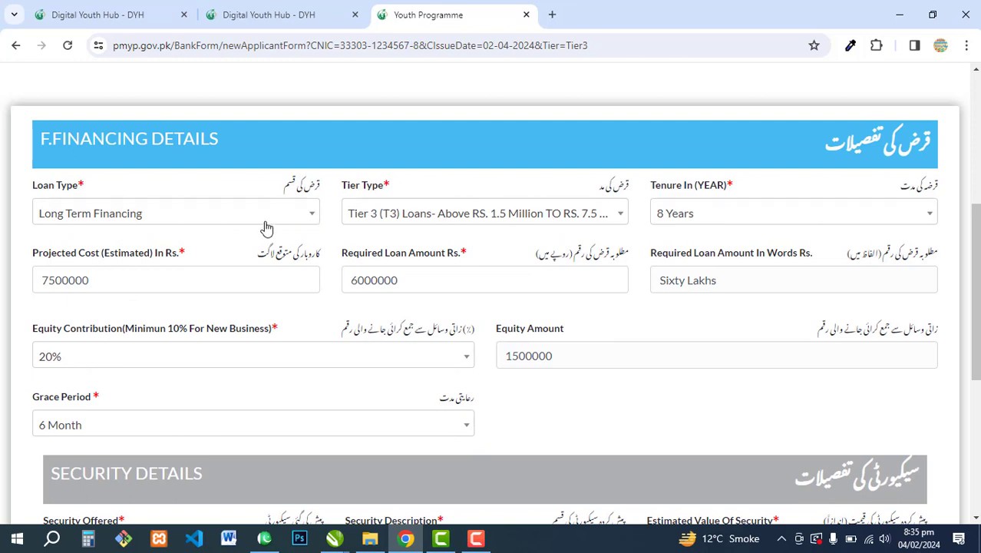
{"action": "left_click", "coordinate": [130, 219]}
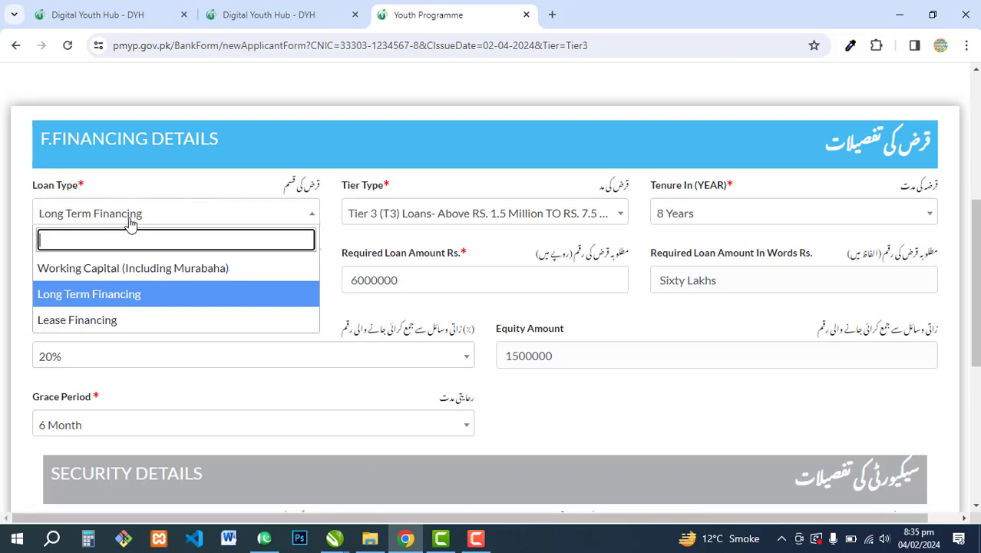
{"action": "left_click", "coordinate": [166, 298]}
{"action": "left_click", "coordinate": [482, 217]}
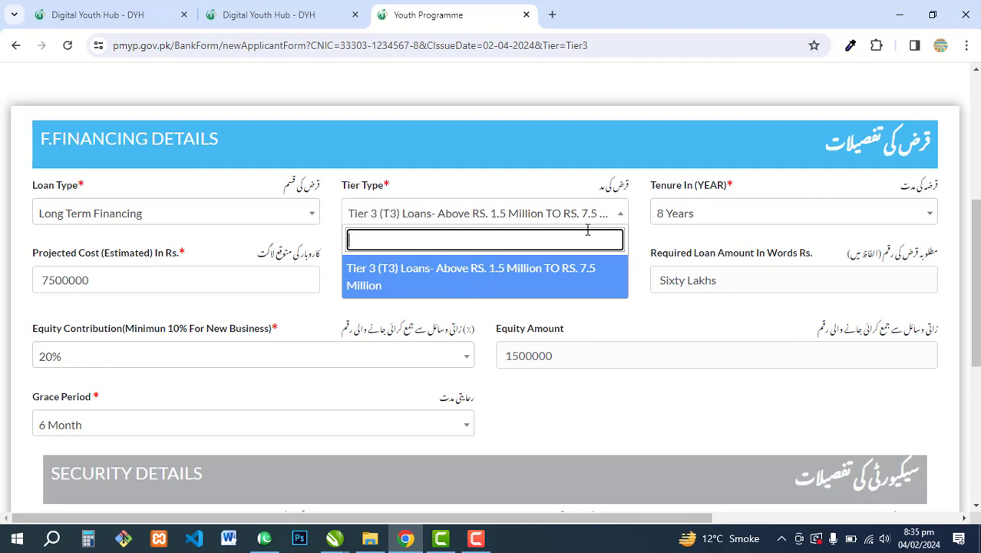
Look through the tenure options and choose 8 Years
{"action": "left_click", "coordinate": [717, 218]}
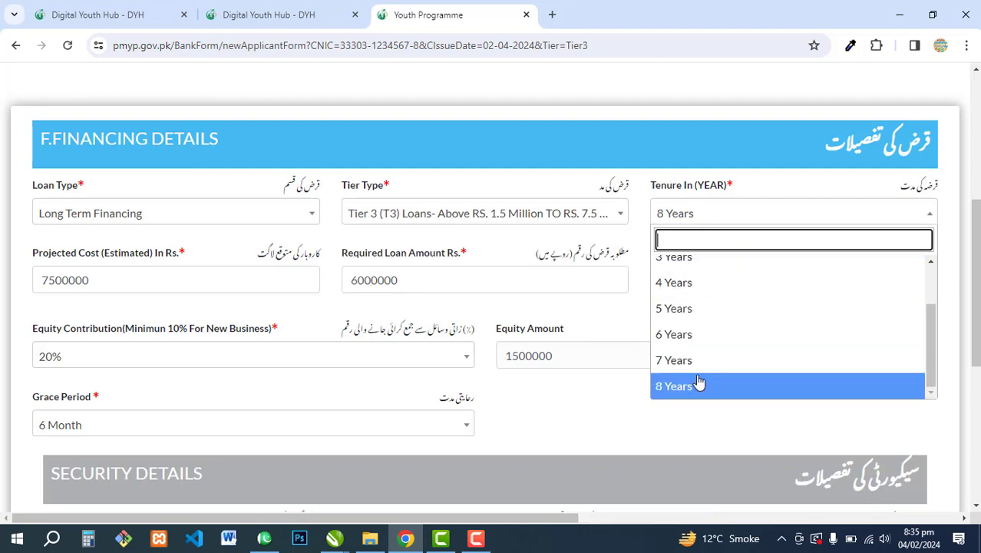
{"action": "scroll", "coordinate": [702, 342], "scroll_direction": "up", "scroll_amount": 2}
{"action": "scroll", "coordinate": [689, 299], "scroll_direction": "down", "scroll_amount": 2}
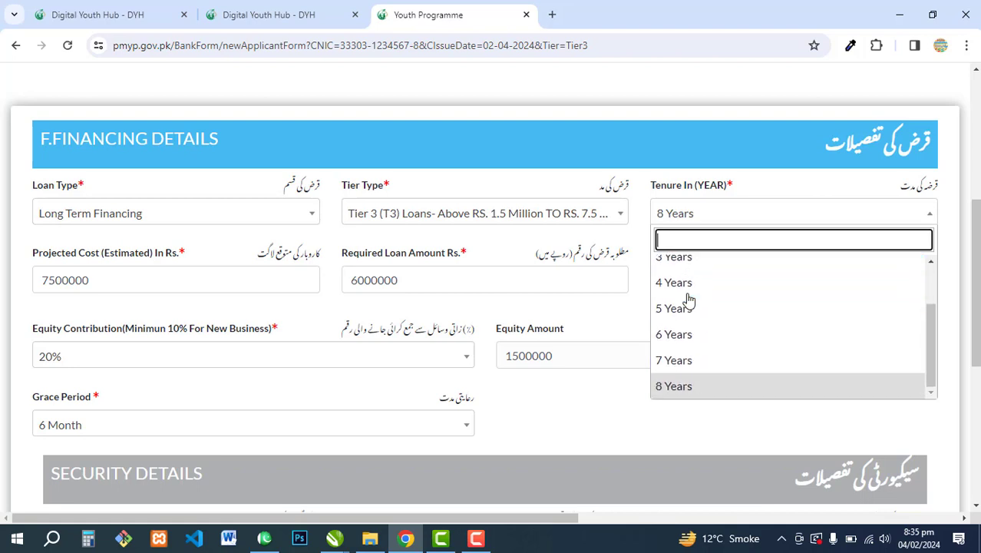
{"action": "left_click", "coordinate": [684, 387]}
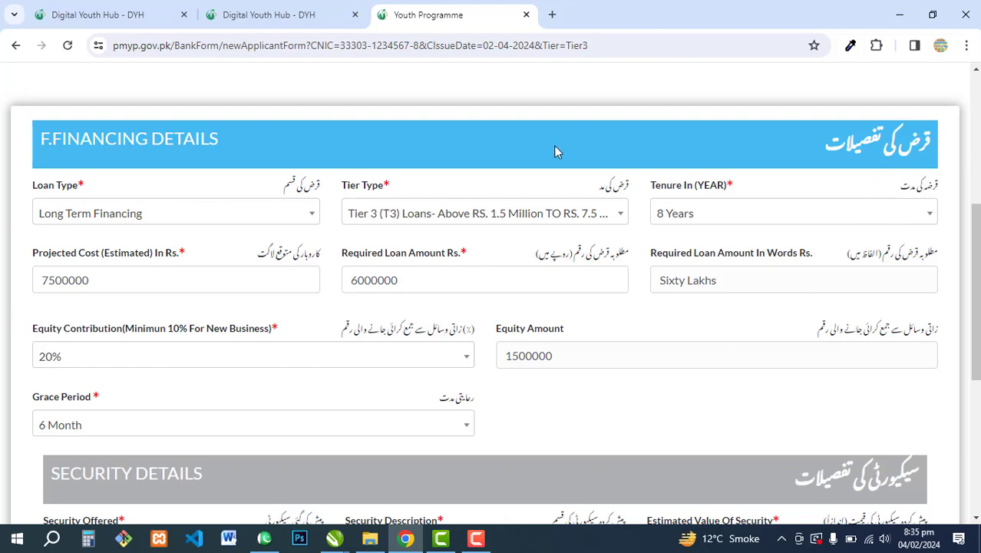
Look over the remaining financing fields and the security details, including the security offered, its ownership and proof
{"action": "scroll", "coordinate": [238, 288], "scroll_direction": "down", "scroll_amount": 2}
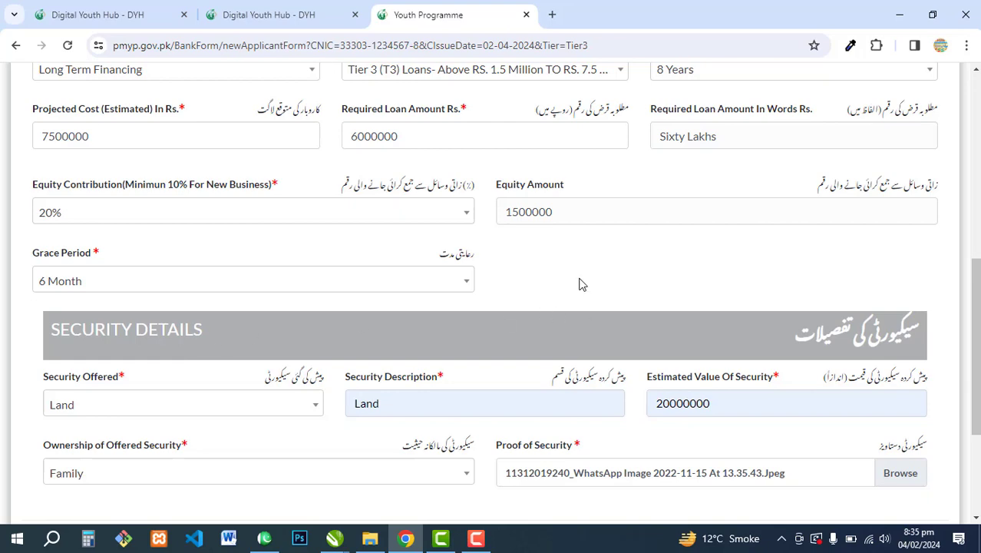
{"action": "scroll", "coordinate": [580, 283], "scroll_direction": "down", "scroll_amount": 1}
{"action": "scroll", "coordinate": [538, 273], "scroll_direction": "up", "scroll_amount": 3}
{"action": "scroll", "coordinate": [495, 266], "scroll_direction": "down", "scroll_amount": 1}
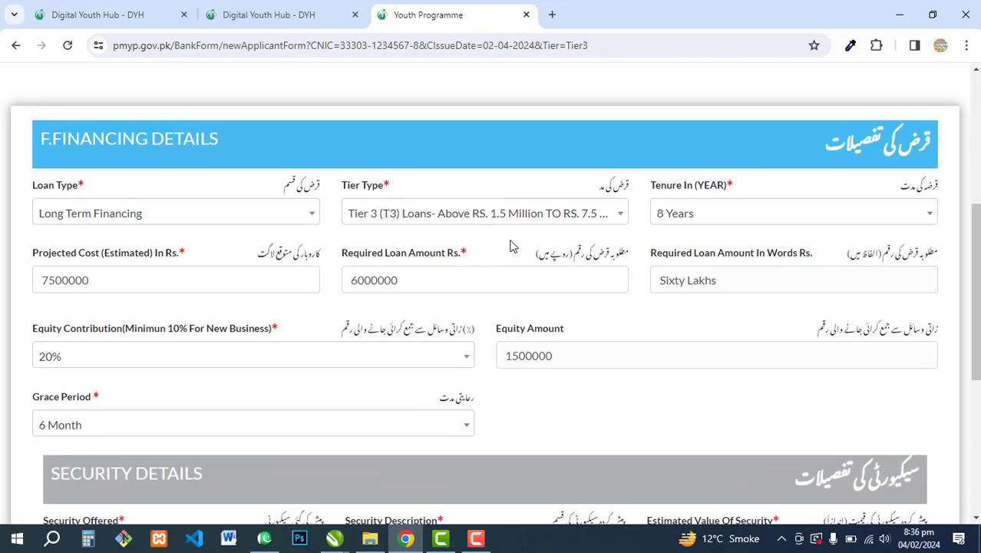
{"action": "scroll", "coordinate": [514, 254], "scroll_direction": "down", "scroll_amount": 2}
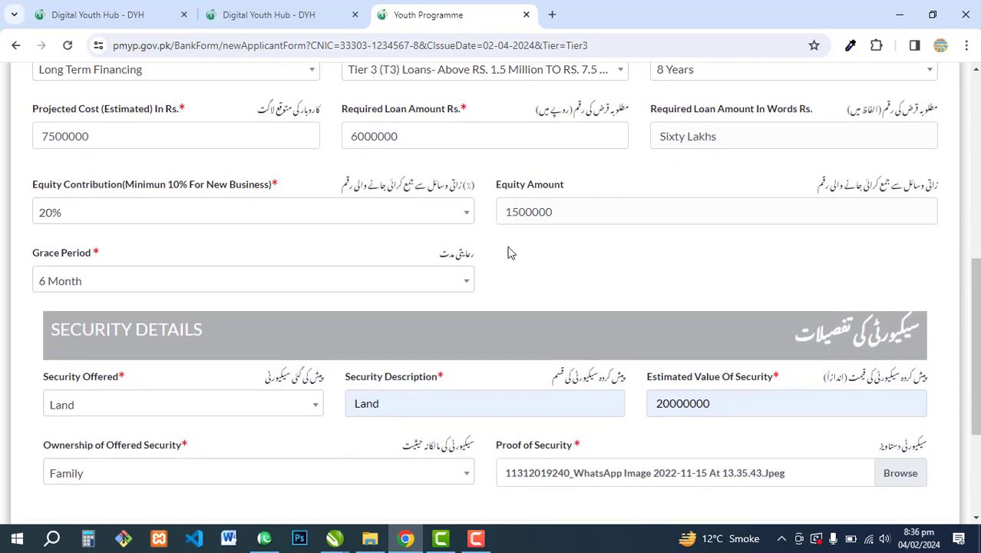
{"action": "scroll", "coordinate": [346, 286], "scroll_direction": "down", "scroll_amount": 1}
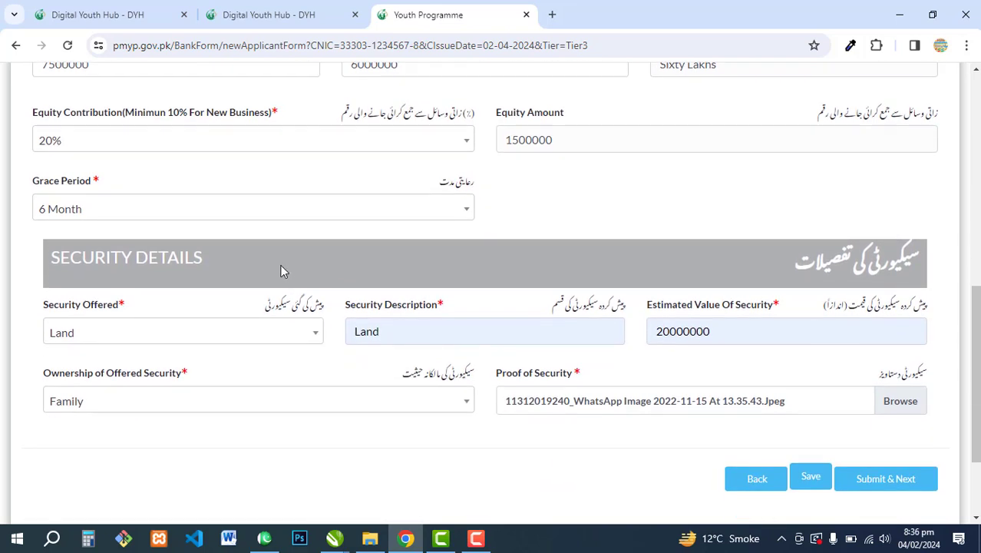
{"action": "scroll", "coordinate": [306, 311], "scroll_direction": "down", "scroll_amount": 1}
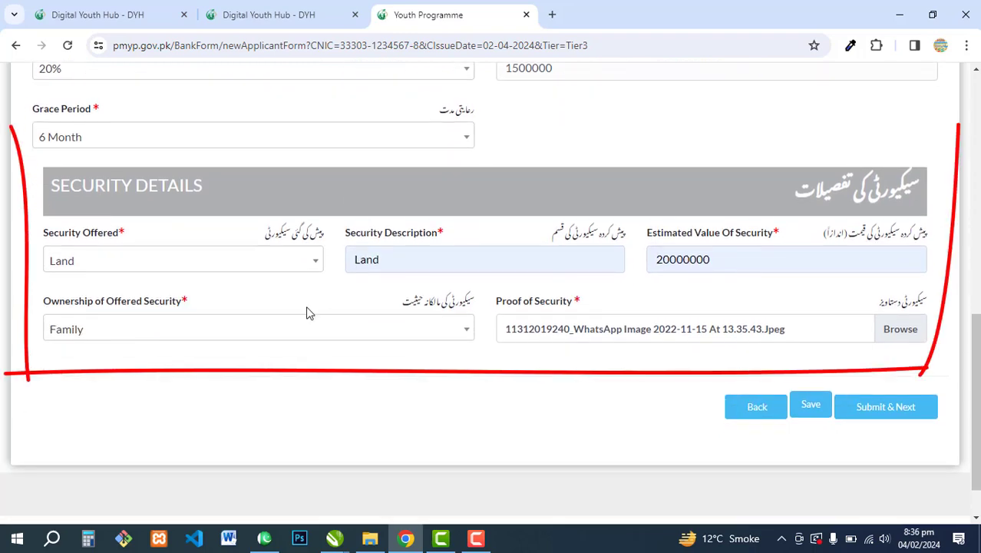
{"action": "scroll", "coordinate": [307, 311], "scroll_direction": "up", "scroll_amount": 1}
{"action": "scroll", "coordinate": [311, 301], "scroll_direction": "up", "scroll_amount": 3}
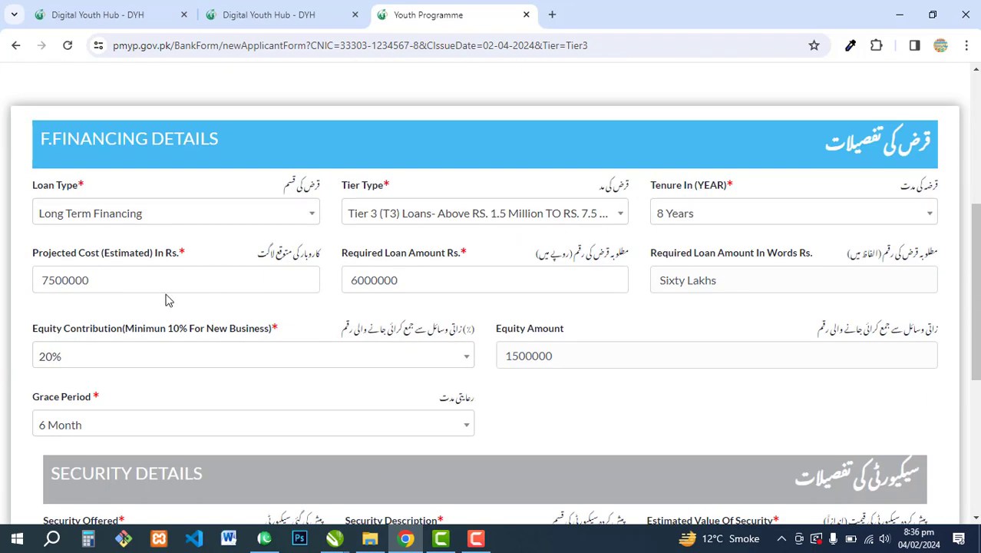
Review the projected cost and required loan amount fields, and choose 20% as the equity contribution
{"action": "left_click", "coordinate": [129, 285]}
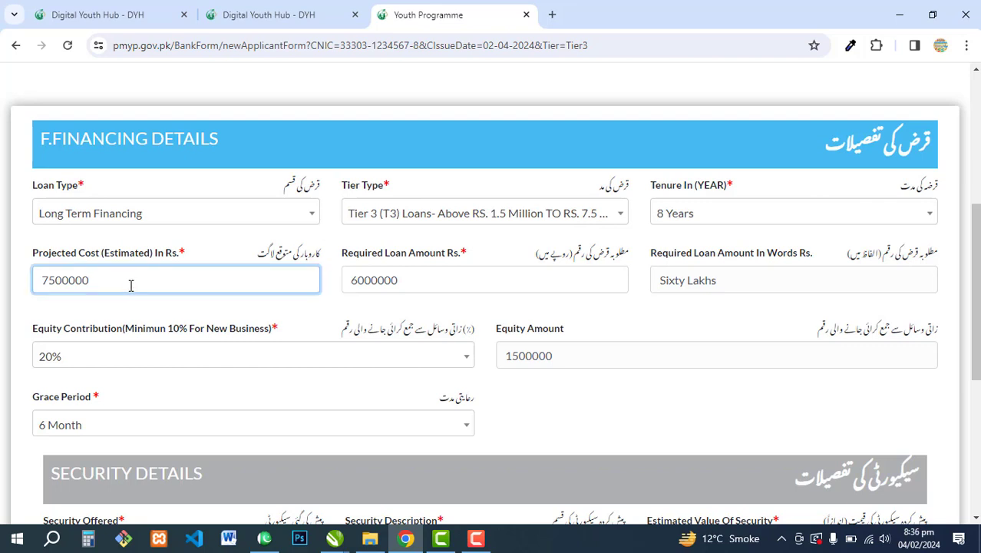
{"action": "left_click", "coordinate": [412, 280]}
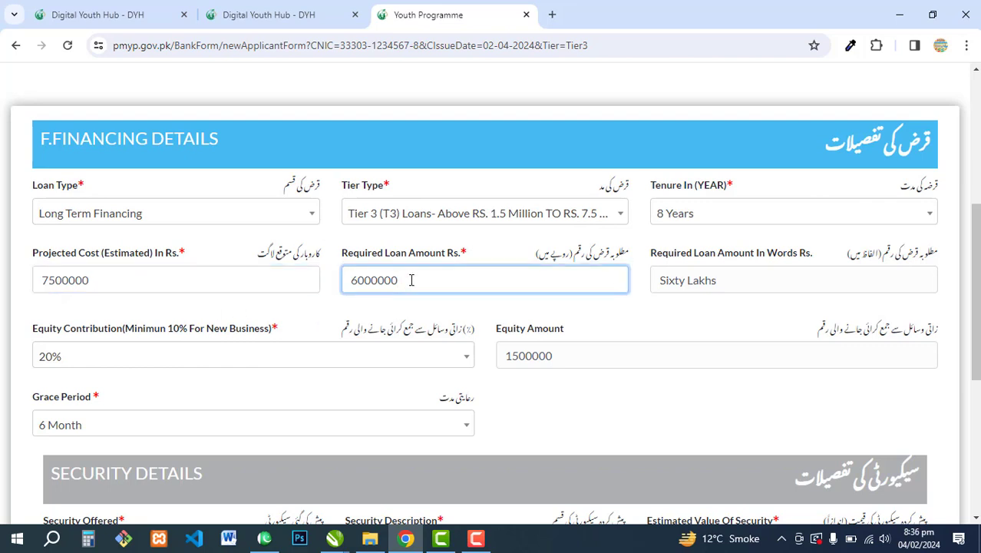
{"action": "left_click", "coordinate": [707, 286]}
{"action": "scroll", "coordinate": [88, 300], "scroll_direction": "down", "scroll_amount": 1}
{"action": "left_click", "coordinate": [88, 289]}
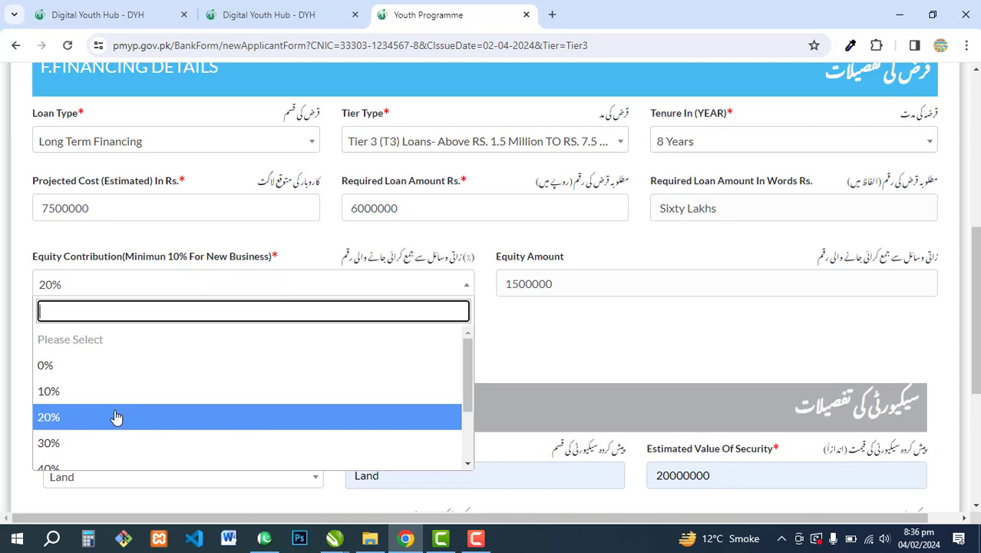
{"action": "scroll", "coordinate": [121, 428], "scroll_direction": "down", "scroll_amount": 2}
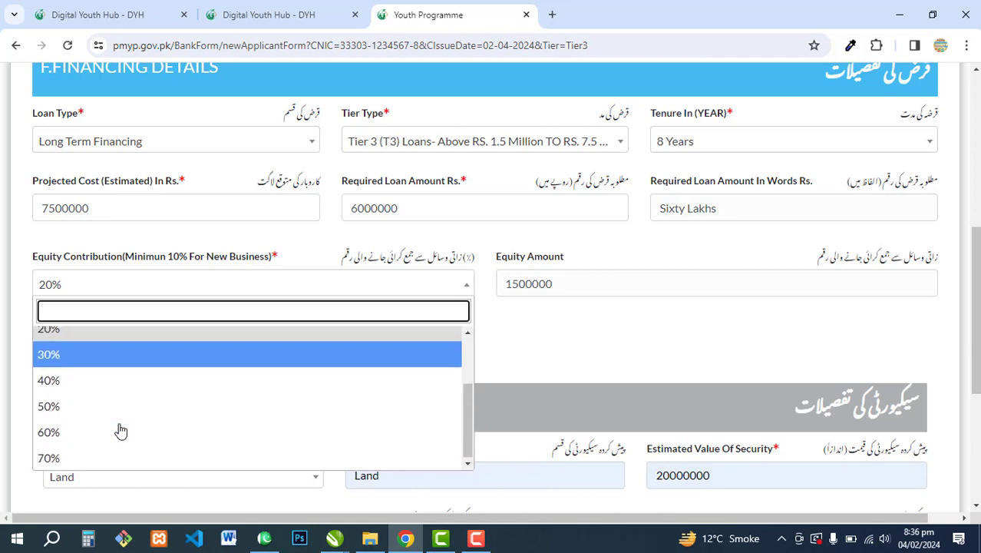
{"action": "scroll", "coordinate": [122, 425], "scroll_direction": "up", "scroll_amount": 3}
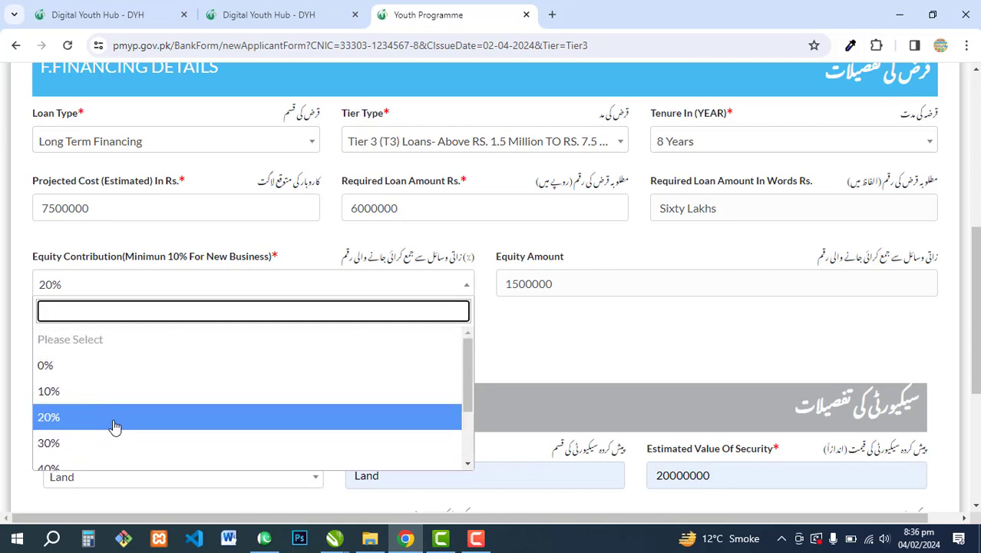
{"action": "left_click", "coordinate": [115, 425]}
Look through the grace period options and choose 6 Month
{"action": "scroll", "coordinate": [390, 373], "scroll_direction": "down", "scroll_amount": 1}
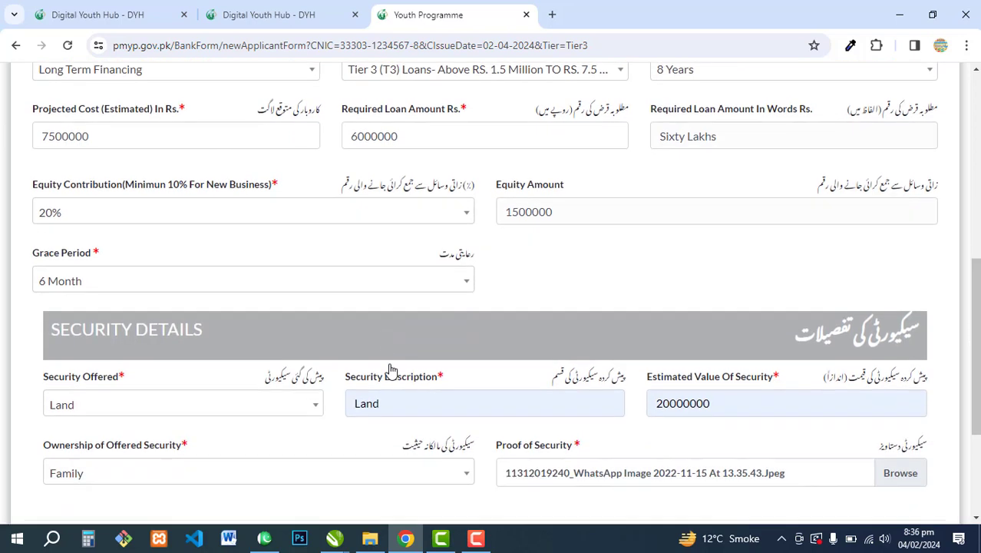
{"action": "left_click", "coordinate": [140, 284]}
{"action": "scroll", "coordinate": [138, 461], "scroll_direction": "down", "scroll_amount": 1}
{"action": "scroll", "coordinate": [150, 463], "scroll_direction": "up", "scroll_amount": 2}
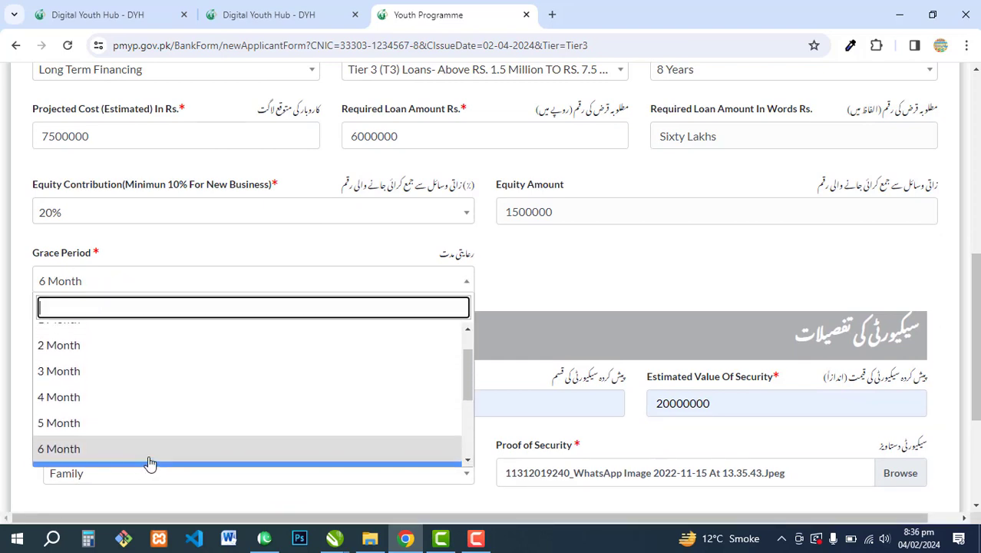
{"action": "scroll", "coordinate": [149, 396], "scroll_direction": "up", "scroll_amount": 1}
{"action": "scroll", "coordinate": [136, 388], "scroll_direction": "down", "scroll_amount": 2}
{"action": "left_click", "coordinate": [105, 354]}
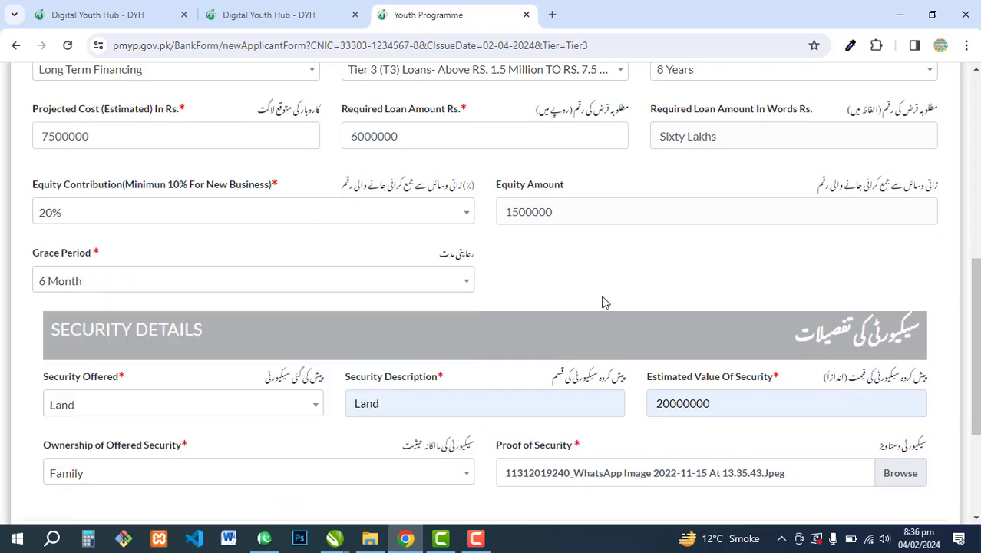
Choose Land as the security offered and check the security description and estimated value fields
{"action": "scroll", "coordinate": [568, 291], "scroll_direction": "down", "scroll_amount": 3}
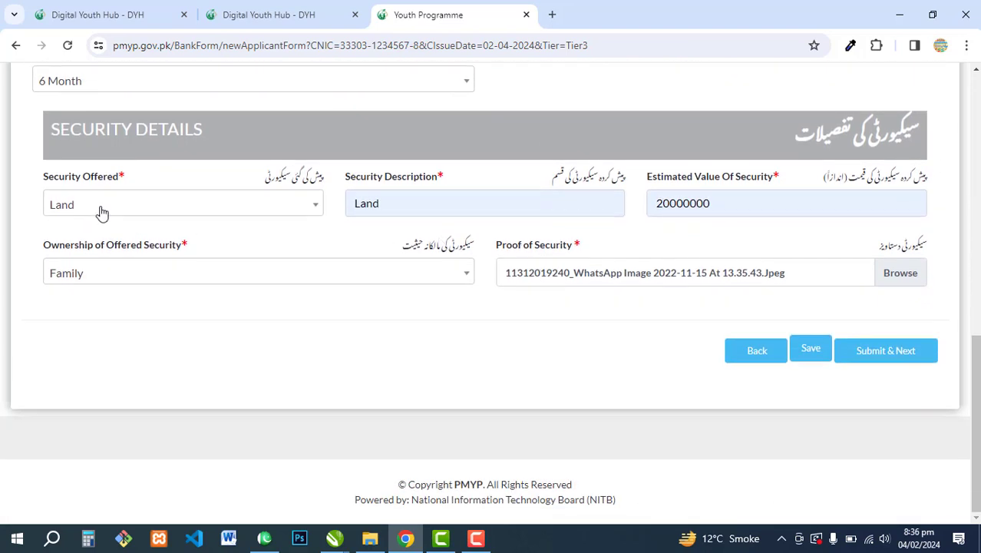
{"action": "left_click", "coordinate": [102, 212]}
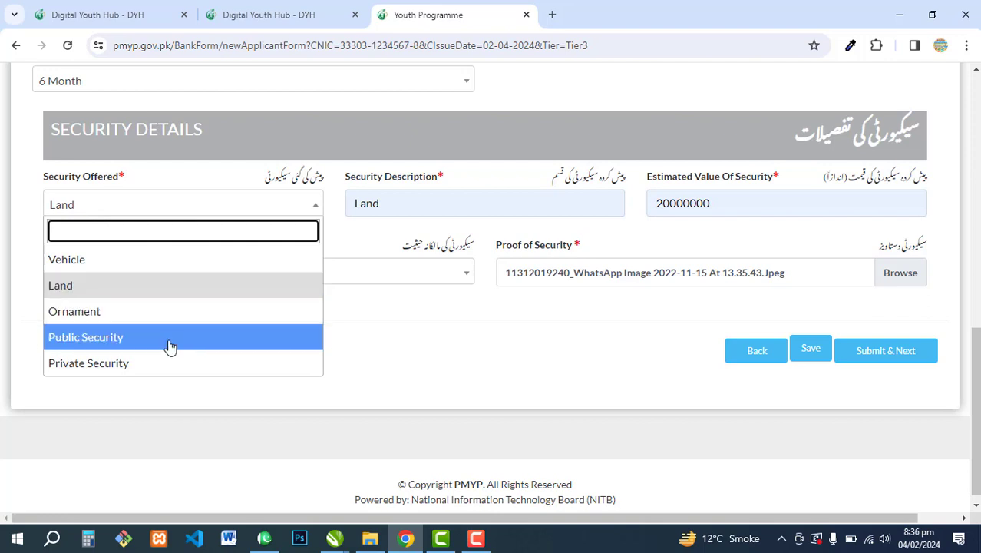
{"action": "left_click", "coordinate": [99, 294]}
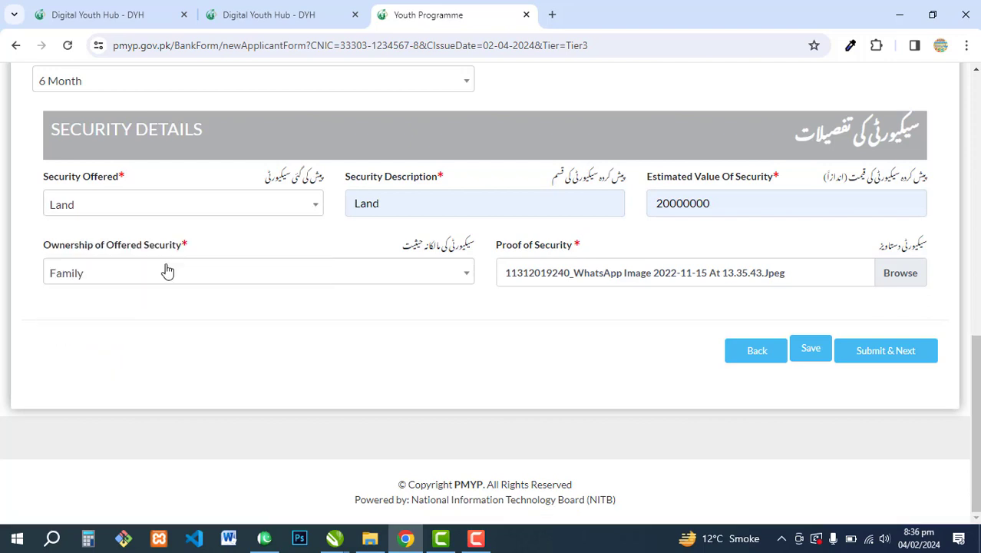
{"action": "left_click", "coordinate": [413, 205]}
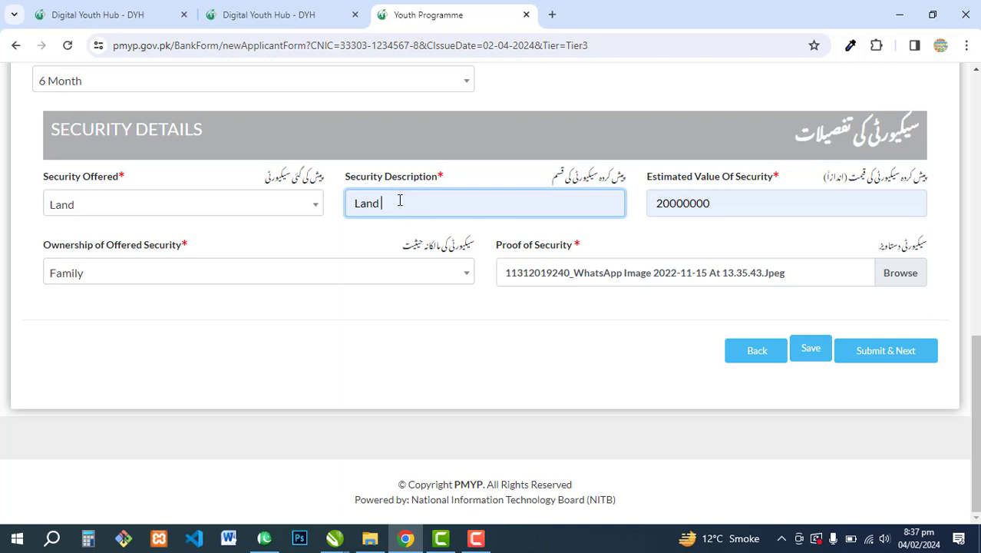
{"action": "left_click", "coordinate": [747, 206]}
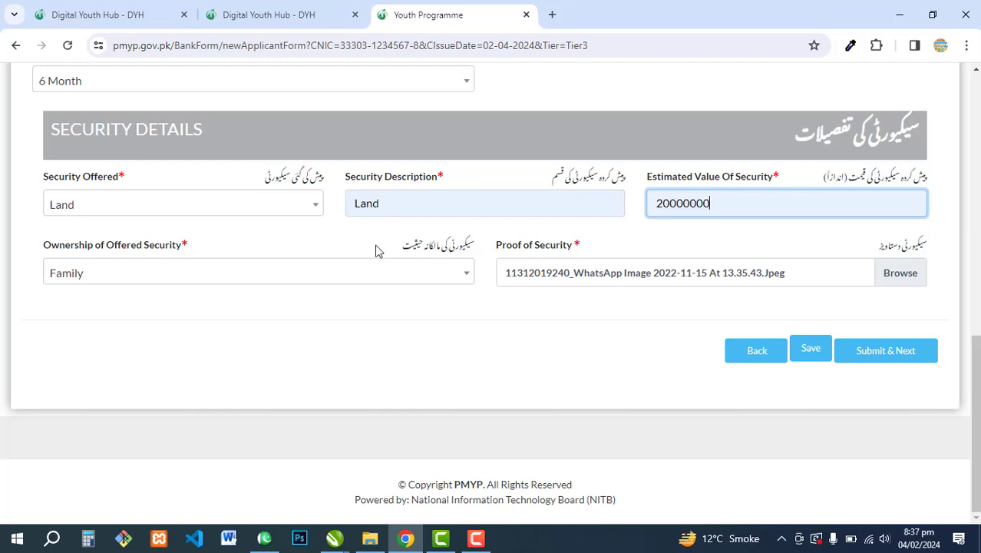
Choose Family as the ownership of the offered security and submit the financing details section
{"action": "left_click", "coordinate": [96, 276]}
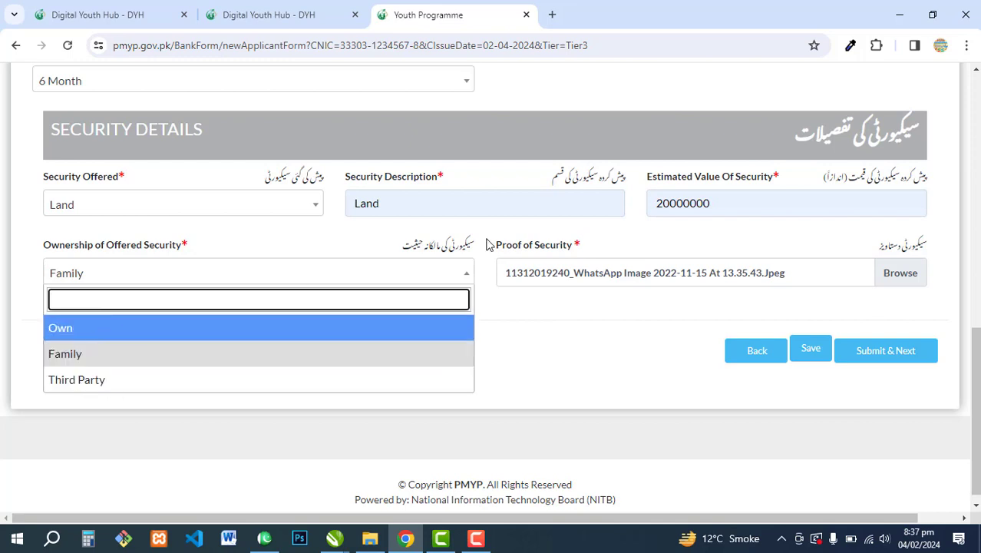
{"action": "left_click", "coordinate": [335, 229]}
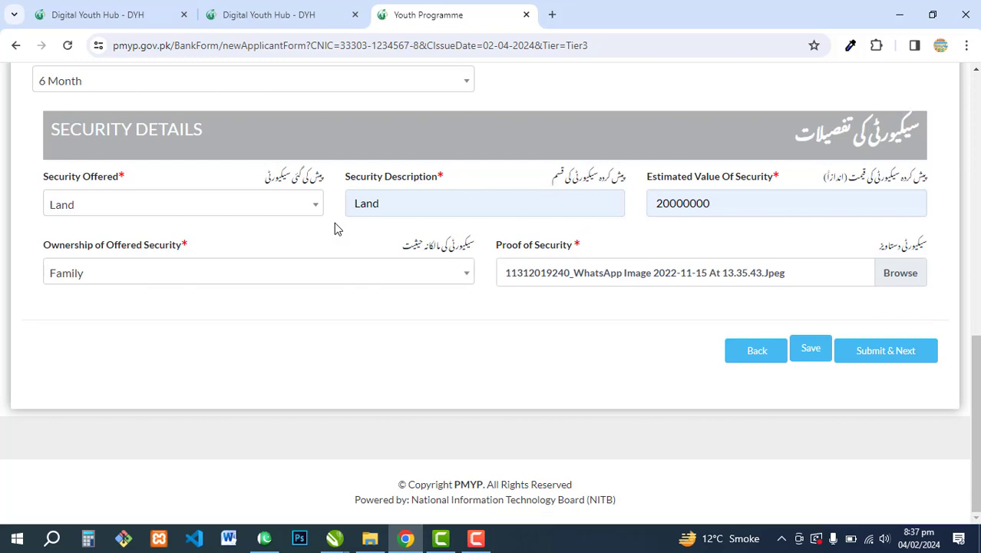
{"action": "left_click", "coordinate": [97, 275]}
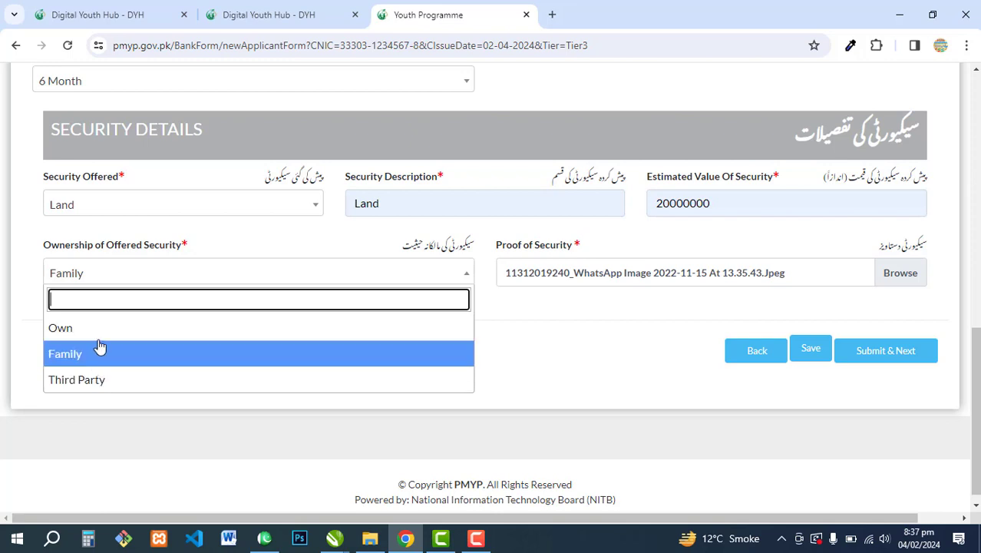
{"action": "left_click", "coordinate": [96, 356]}
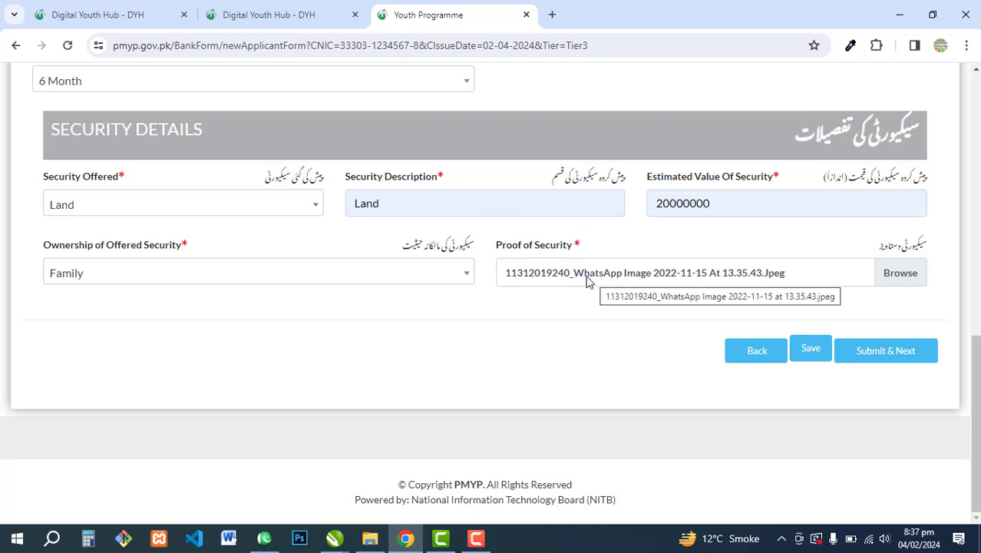
{"action": "left_click", "coordinate": [861, 350]}
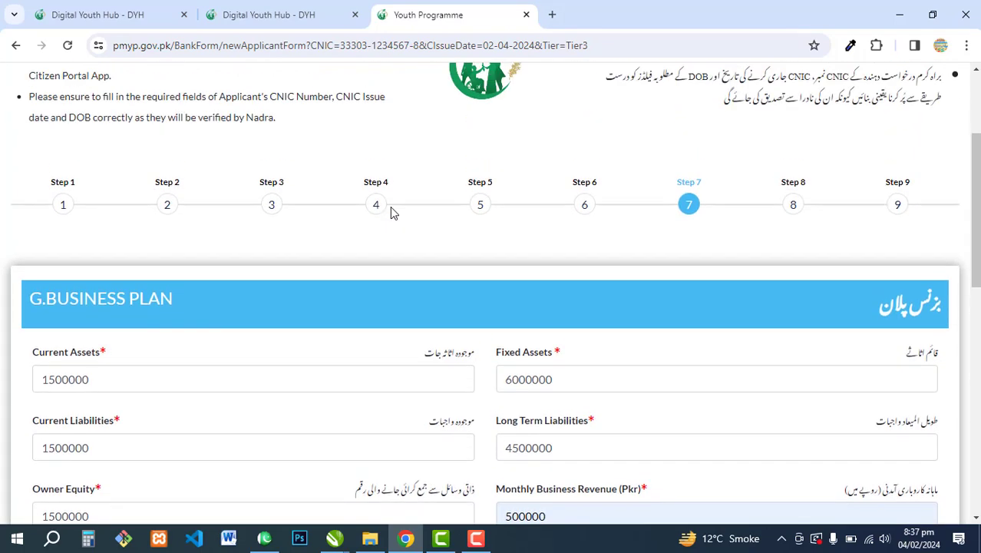
Check the current and fixed assets, current and long-term liabilities, and owner equity fields in the business plan section
{"action": "scroll", "coordinate": [390, 206], "scroll_direction": "down", "scroll_amount": 2}
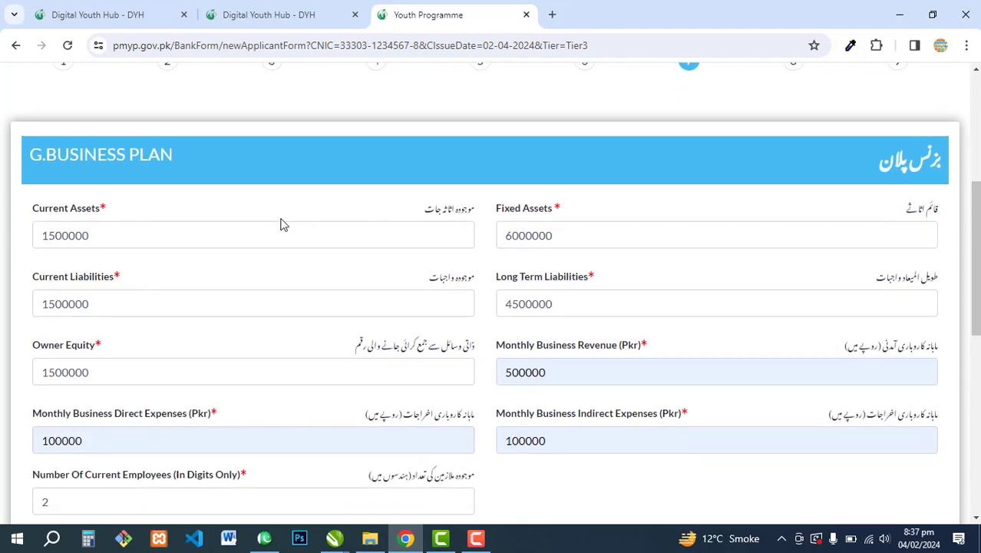
{"action": "scroll", "coordinate": [275, 238], "scroll_direction": "down", "scroll_amount": 1}
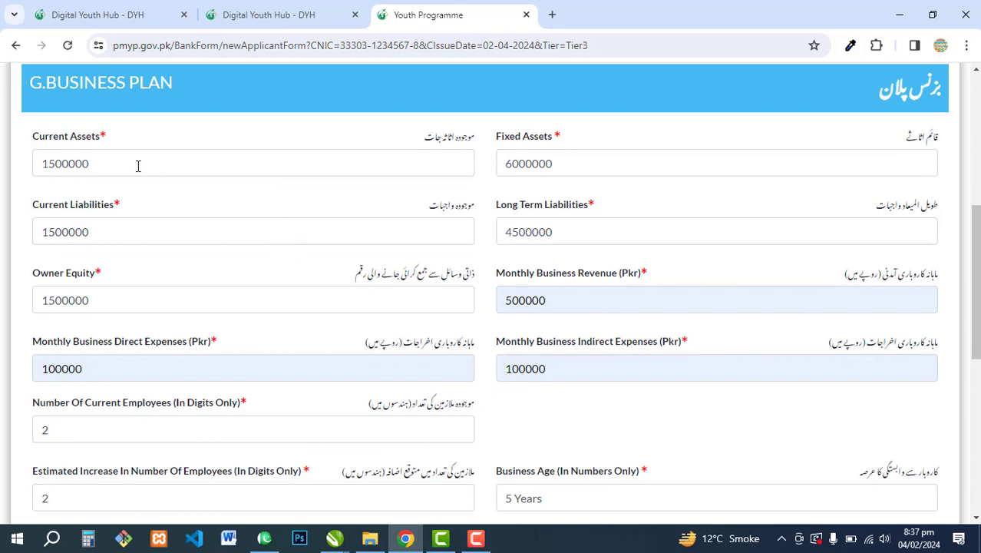
{"action": "left_click", "coordinate": [138, 166]}
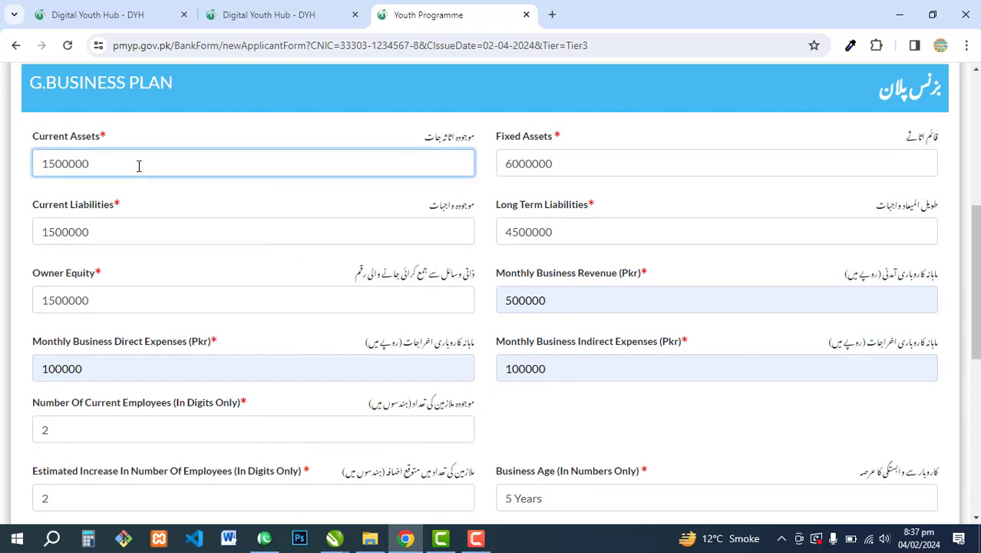
{"action": "left_click", "coordinate": [587, 165]}
{"action": "scroll", "coordinate": [275, 175], "scroll_direction": "down", "scroll_amount": 1}
{"action": "scroll", "coordinate": [275, 175], "scroll_direction": "down", "scroll_amount": 1}
{"action": "left_click", "coordinate": [115, 160]}
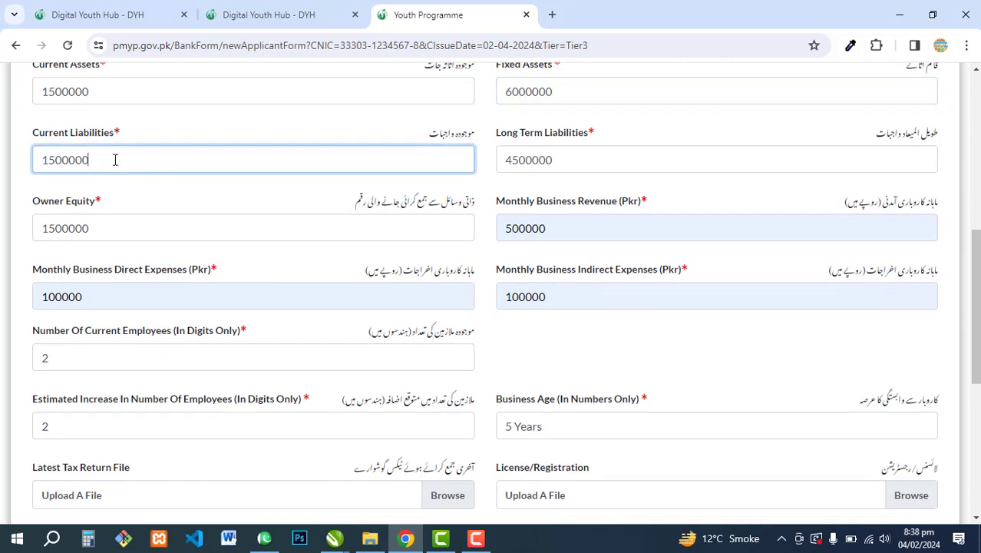
{"action": "left_click", "coordinate": [570, 160]}
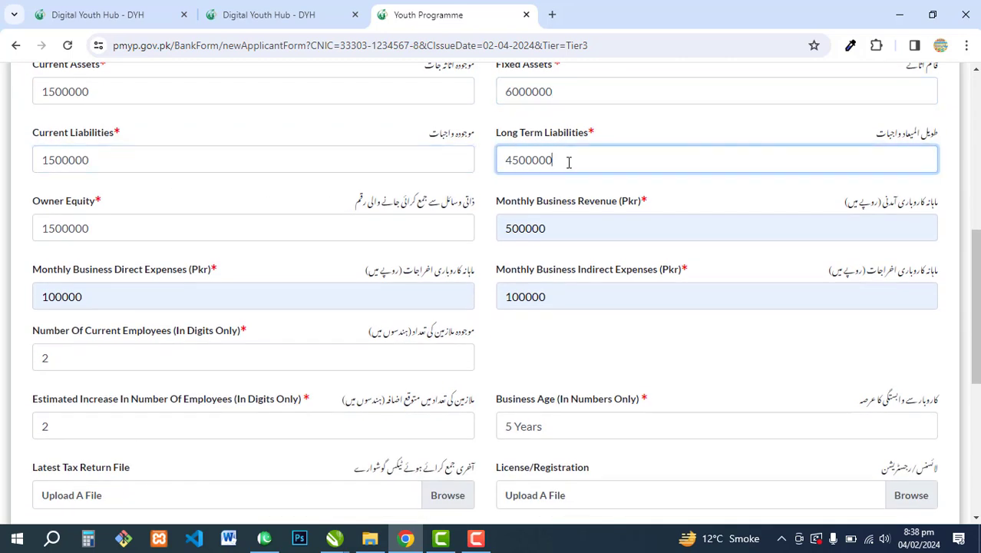
{"action": "left_click", "coordinate": [111, 222]}
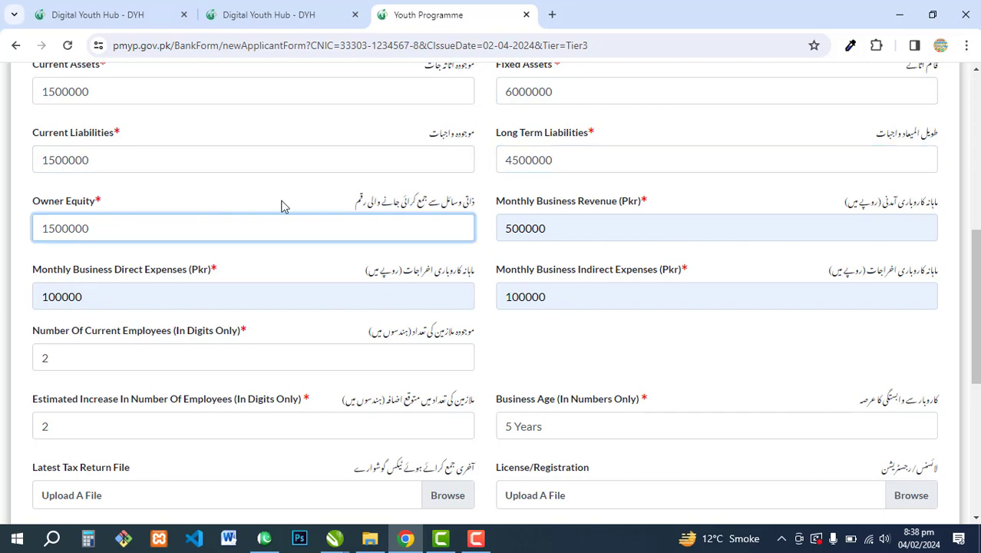
Check the monthly business revenue and the direct and indirect expense fields of the business plan
{"action": "scroll", "coordinate": [293, 200], "scroll_direction": "down", "scroll_amount": 2}
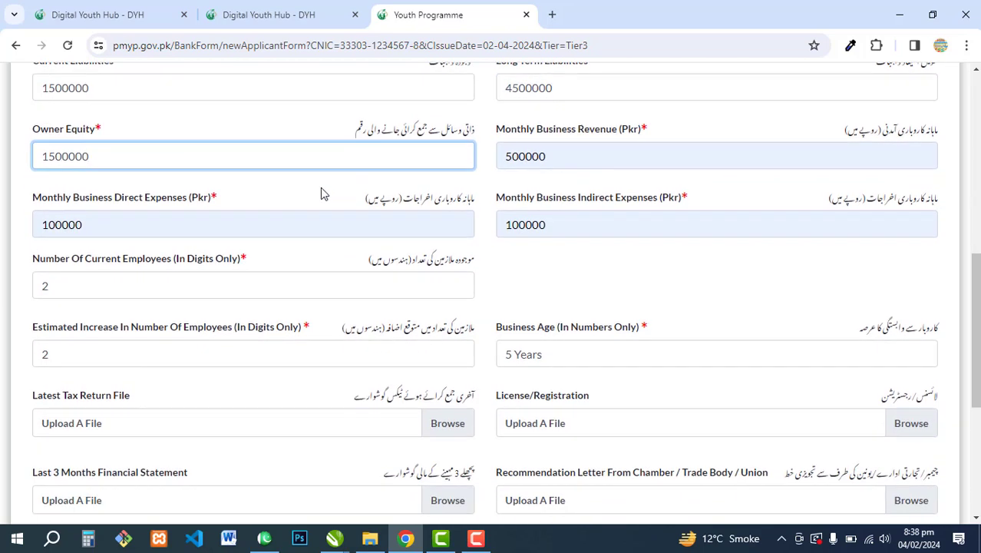
{"action": "left_click", "coordinate": [558, 158]}
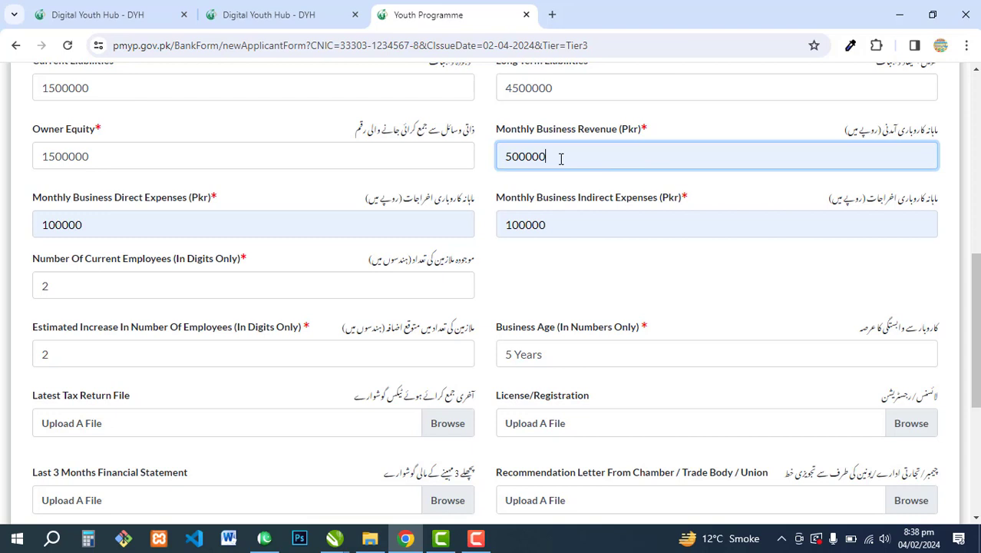
{"action": "left_click", "coordinate": [94, 224]}
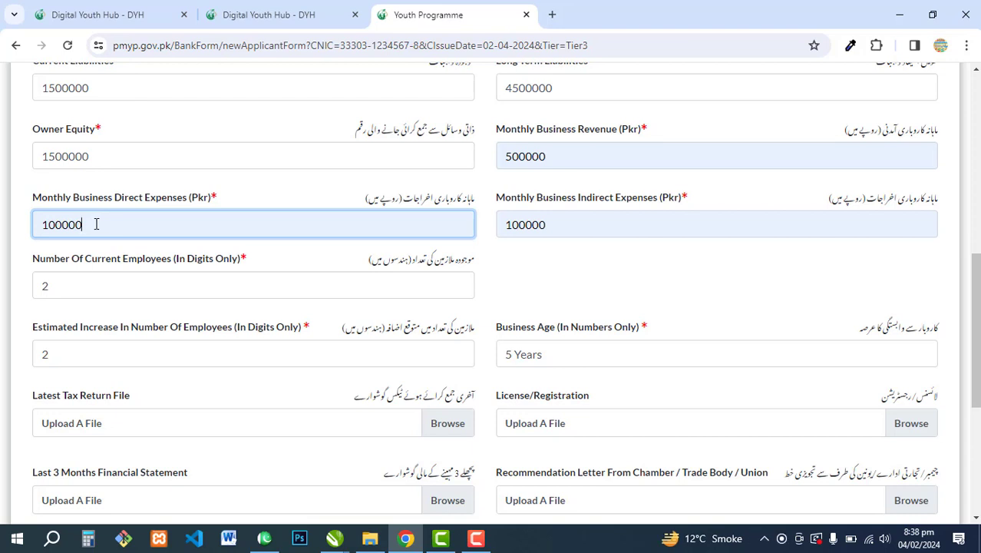
{"action": "left_click", "coordinate": [555, 224]}
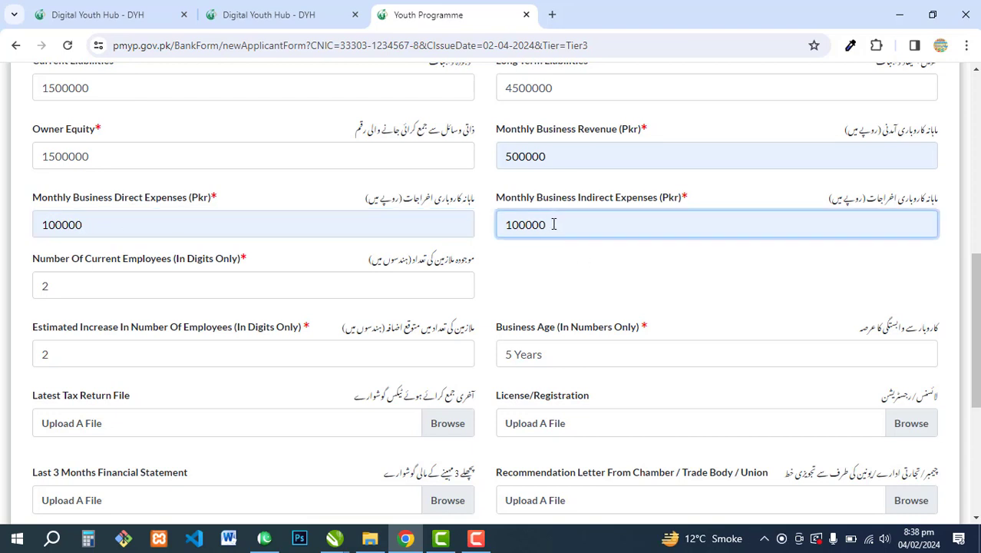
Check the employee count, estimated employee increase and business age fields, and look over the document upload fields below them
{"action": "scroll", "coordinate": [184, 234], "scroll_direction": "down", "scroll_amount": 1}
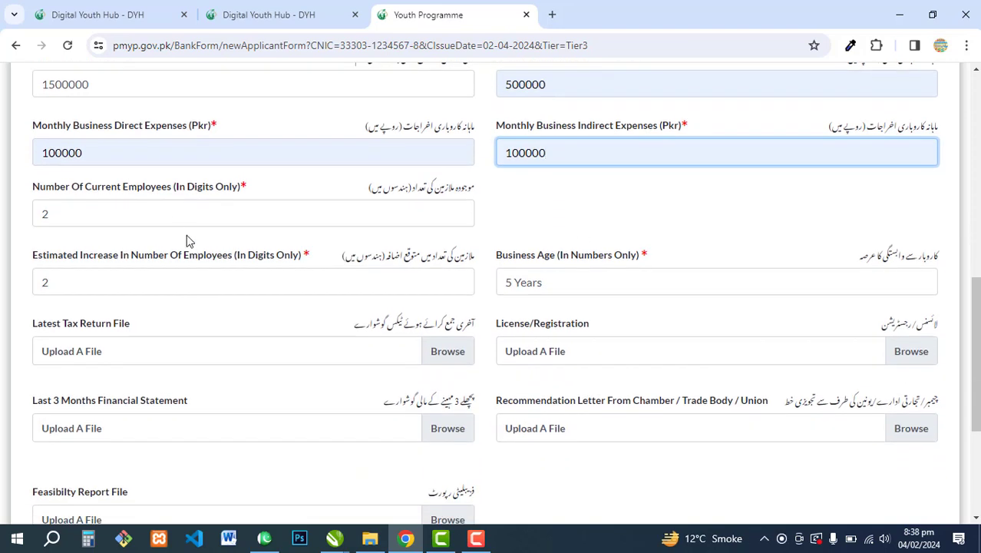
{"action": "left_click", "coordinate": [82, 212]}
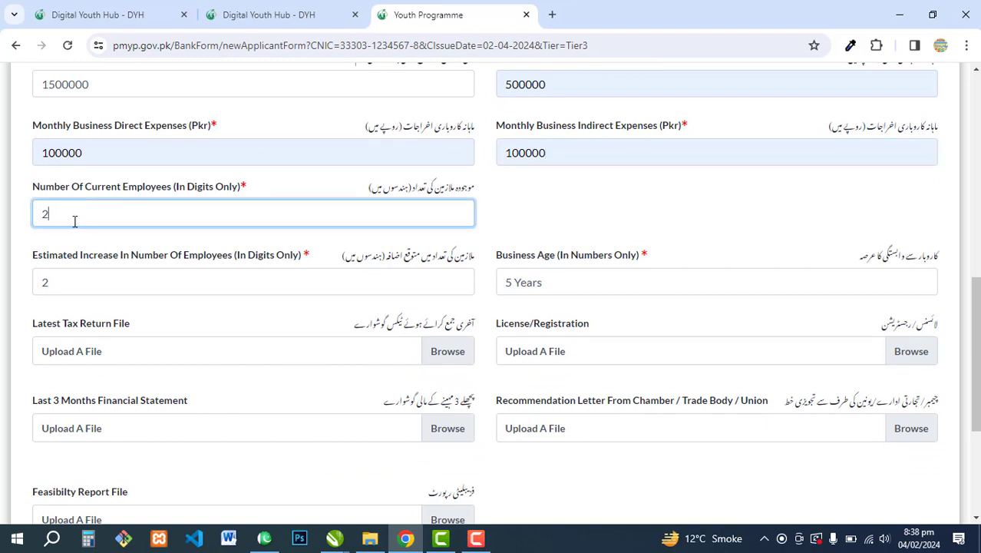
{"action": "left_click", "coordinate": [87, 281]}
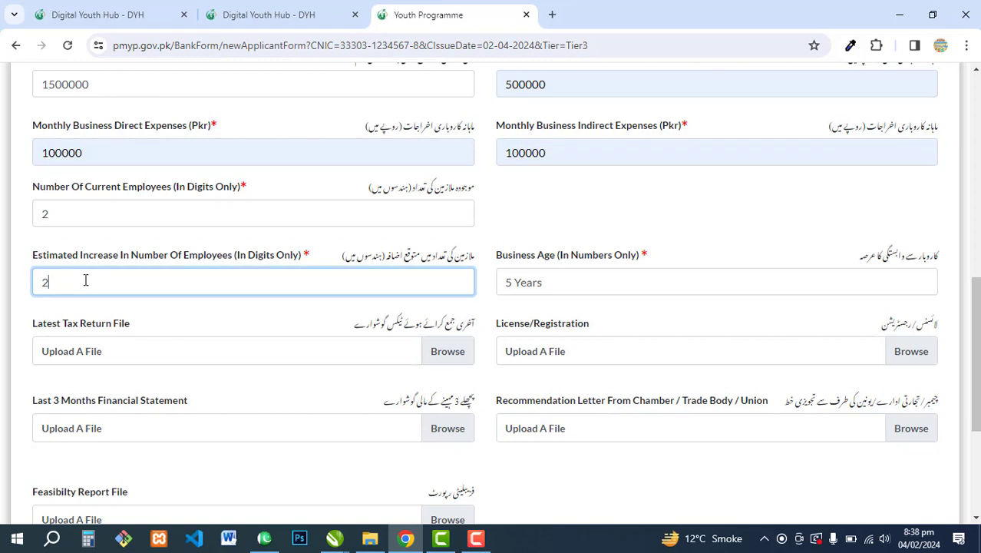
{"action": "scroll", "coordinate": [86, 277], "scroll_direction": "down", "scroll_amount": 1}
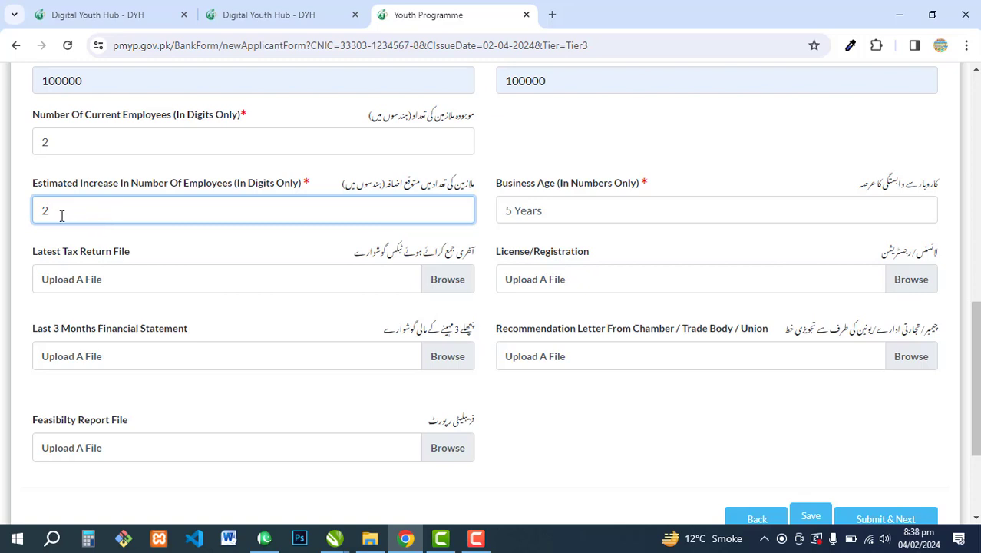
{"action": "left_click", "coordinate": [563, 215]}
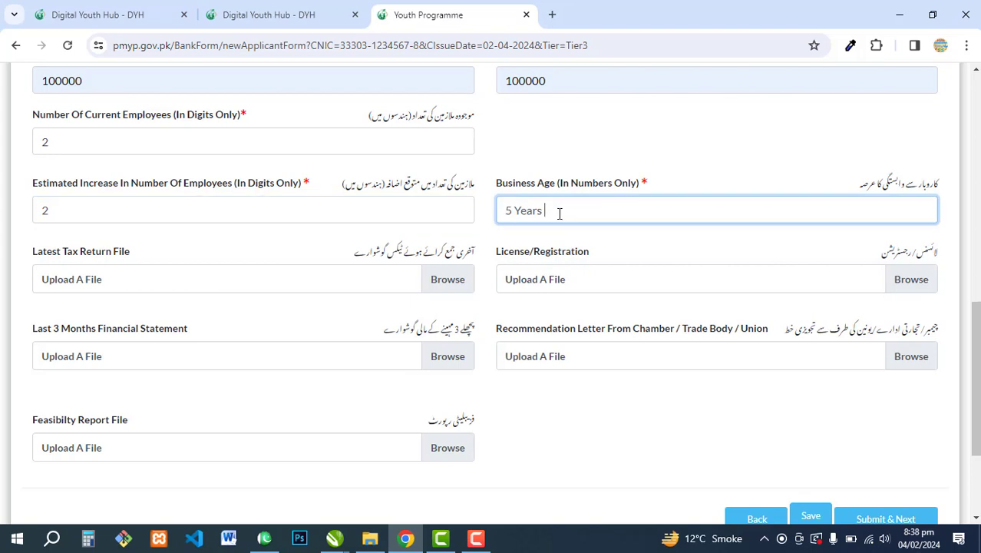
{"action": "scroll", "coordinate": [561, 214], "scroll_direction": "down", "scroll_amount": 2}
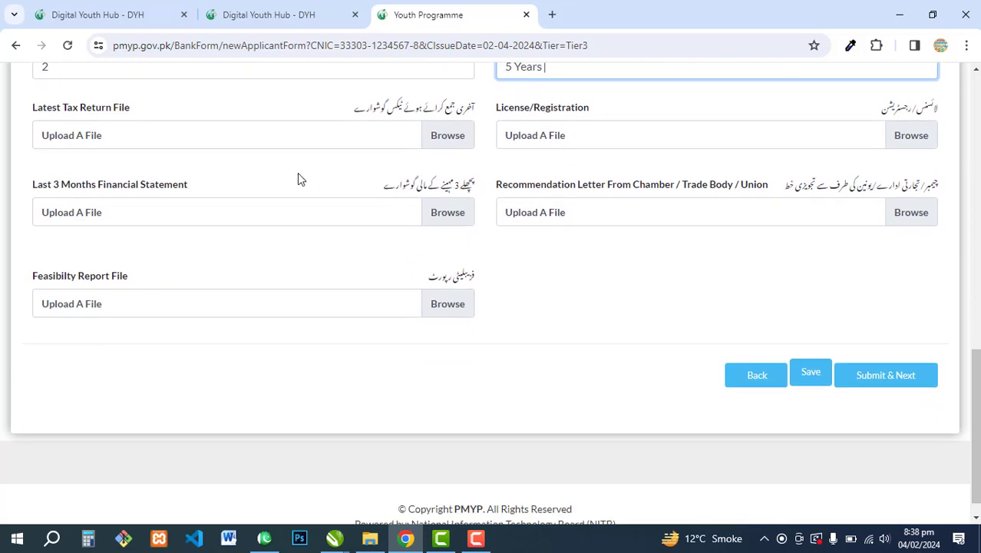
{"action": "scroll", "coordinate": [369, 219], "scroll_direction": "up", "scroll_amount": 1}
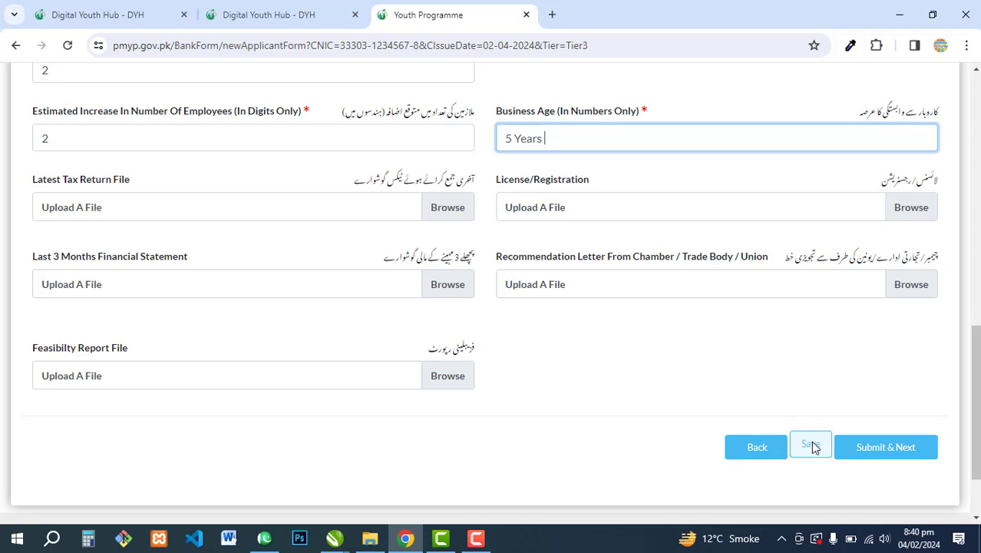
Submit the business plan section, then look over the financing history fields and submit that section too
{"action": "left_click", "coordinate": [883, 448]}
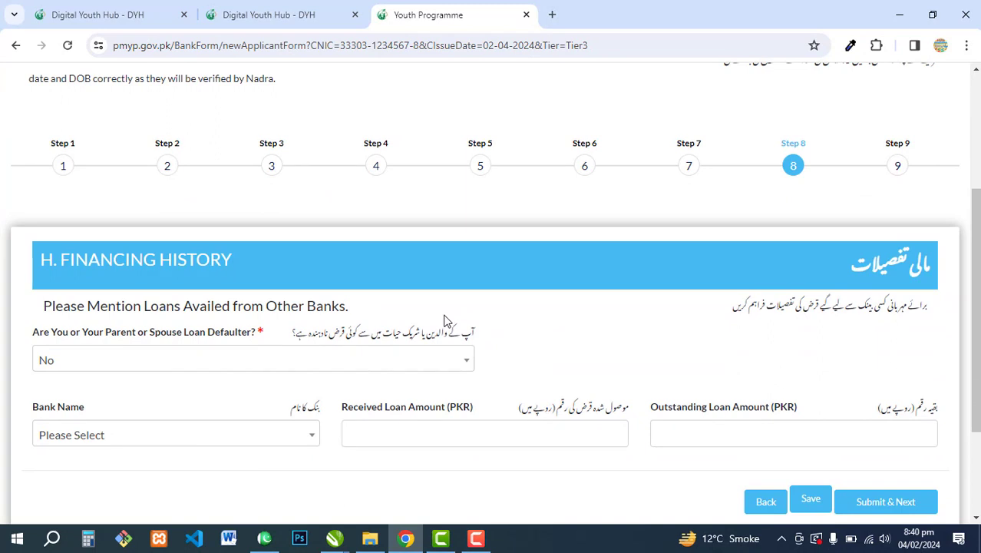
{"action": "scroll", "coordinate": [445, 321], "scroll_direction": "down", "scroll_amount": 1}
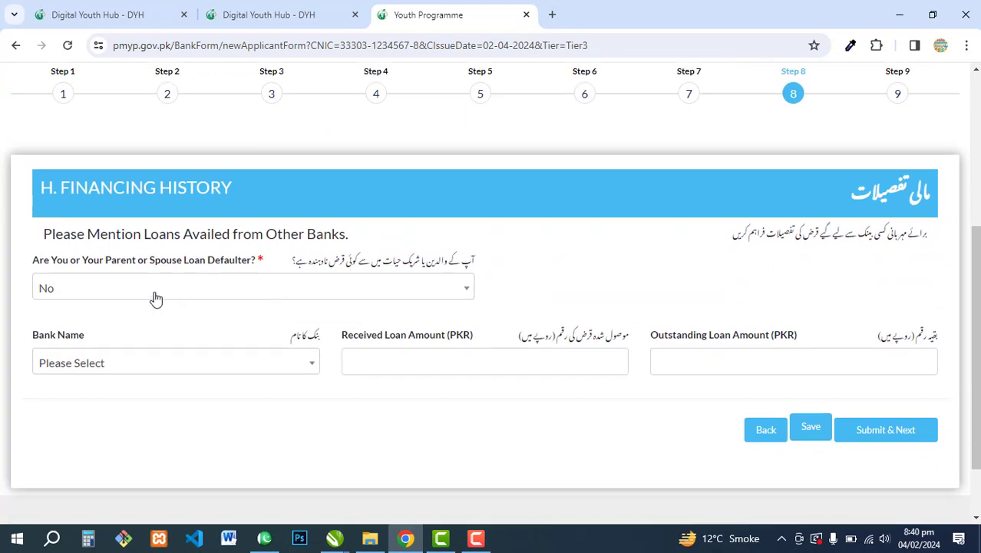
{"action": "scroll", "coordinate": [330, 273], "scroll_direction": "down", "scroll_amount": 1}
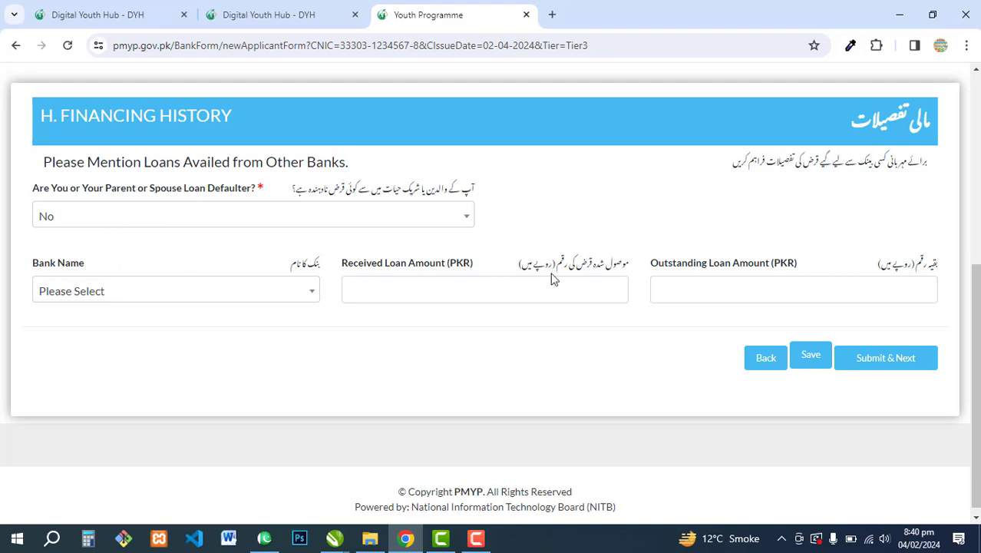
{"action": "left_click", "coordinate": [884, 359]}
Check the name, relation, mobile number and CNIC fields of both references and submit the references section
{"action": "scroll", "coordinate": [332, 218], "scroll_direction": "up", "scroll_amount": 1}
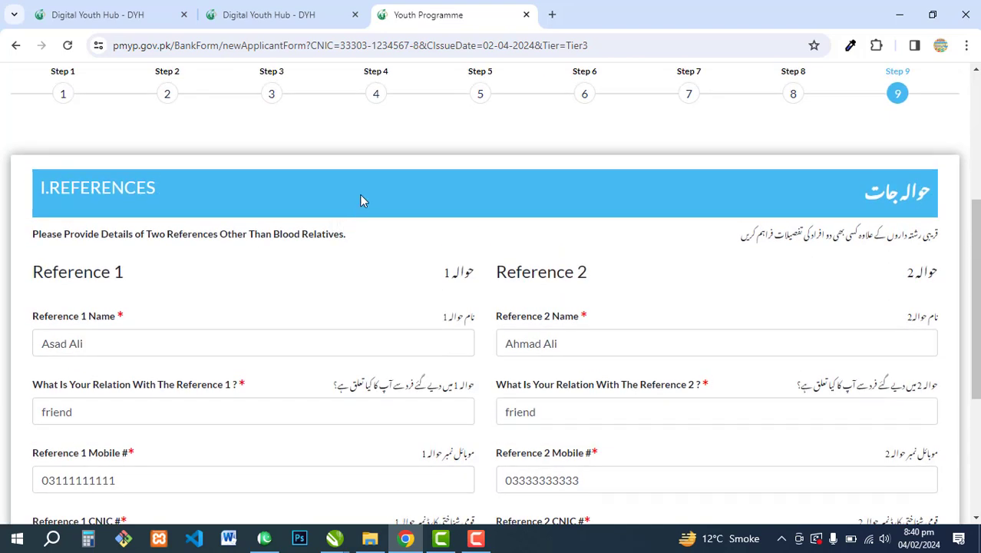
{"action": "scroll", "coordinate": [358, 195], "scroll_direction": "up", "scroll_amount": 1}
{"action": "scroll", "coordinate": [352, 193], "scroll_direction": "down", "scroll_amount": 1}
{"action": "scroll", "coordinate": [349, 198], "scroll_direction": "down", "scroll_amount": 1}
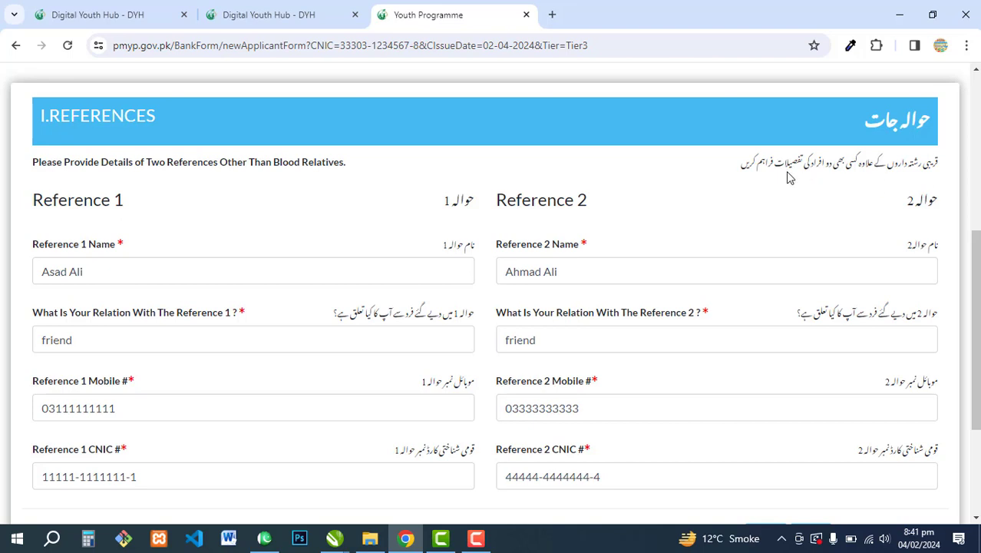
{"action": "scroll", "coordinate": [438, 240], "scroll_direction": "down", "scroll_amount": 2}
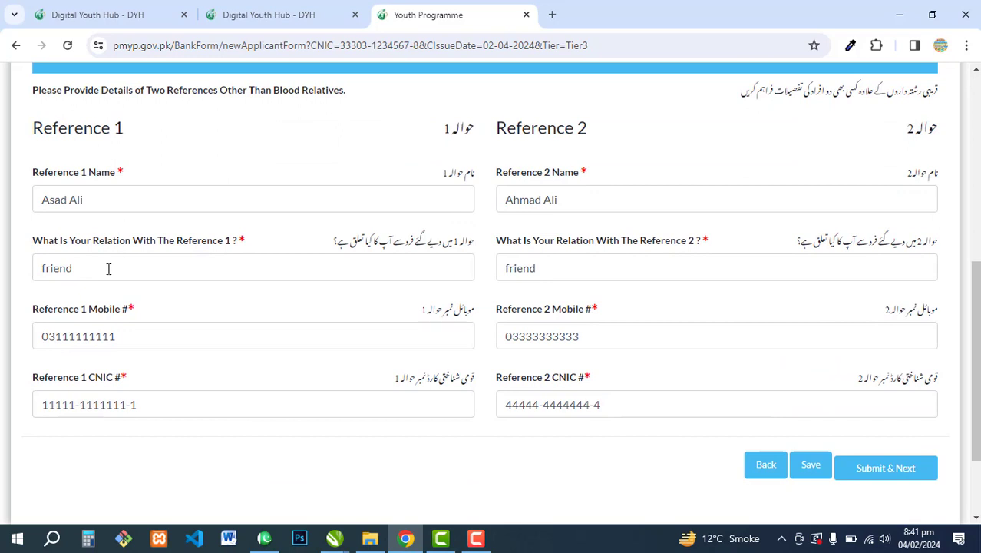
{"action": "left_click", "coordinate": [108, 270]}
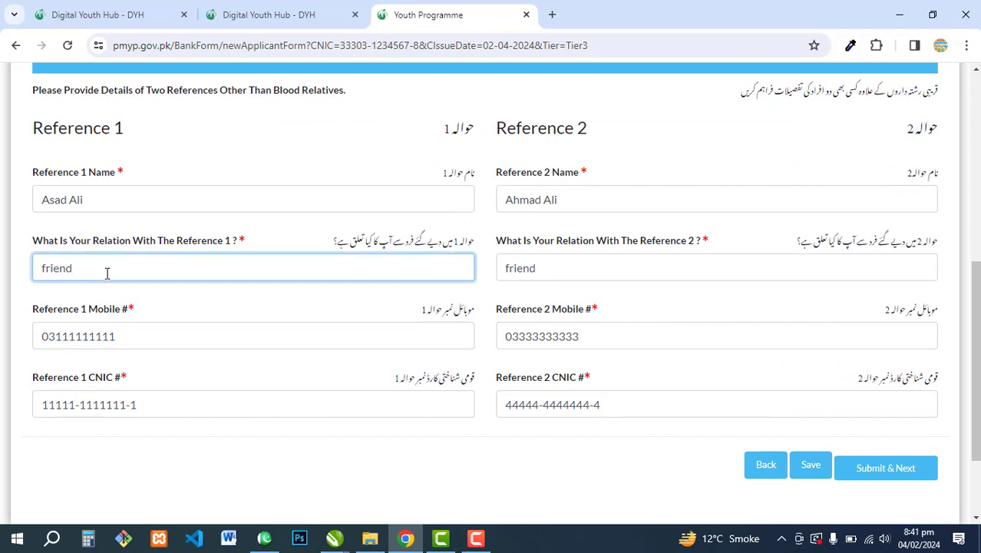
{"action": "left_click", "coordinate": [148, 405]}
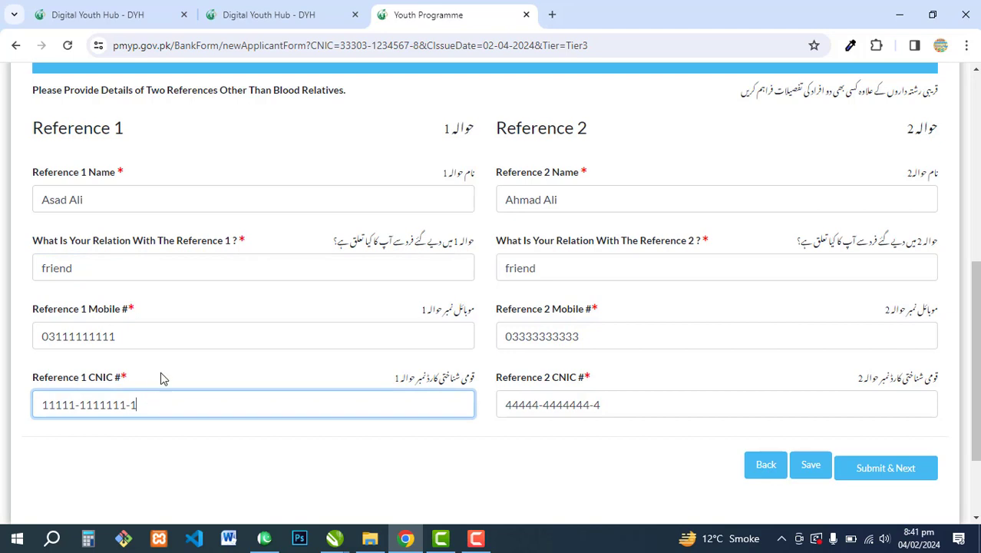
{"action": "left_click", "coordinate": [558, 199]}
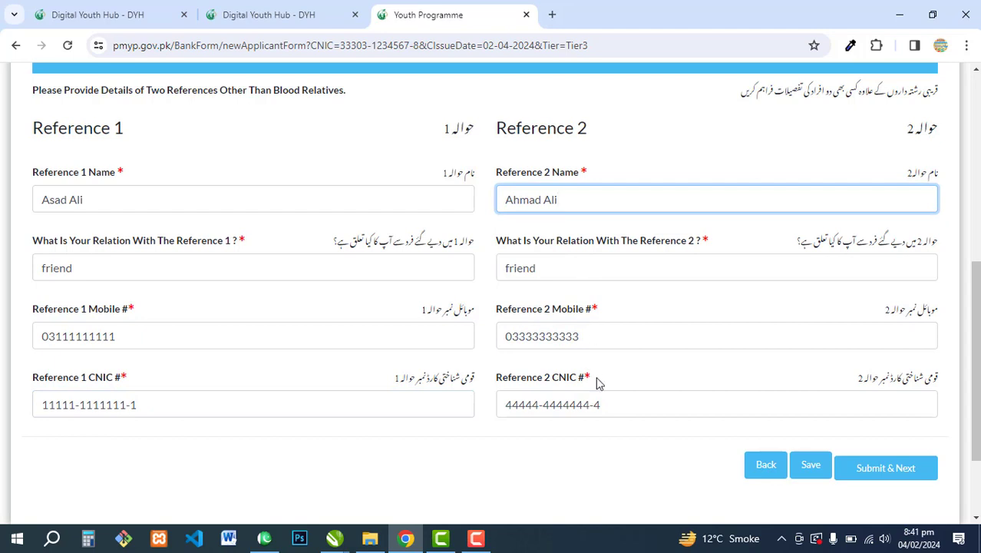
{"action": "scroll", "coordinate": [591, 390], "scroll_direction": "down", "scroll_amount": 1}
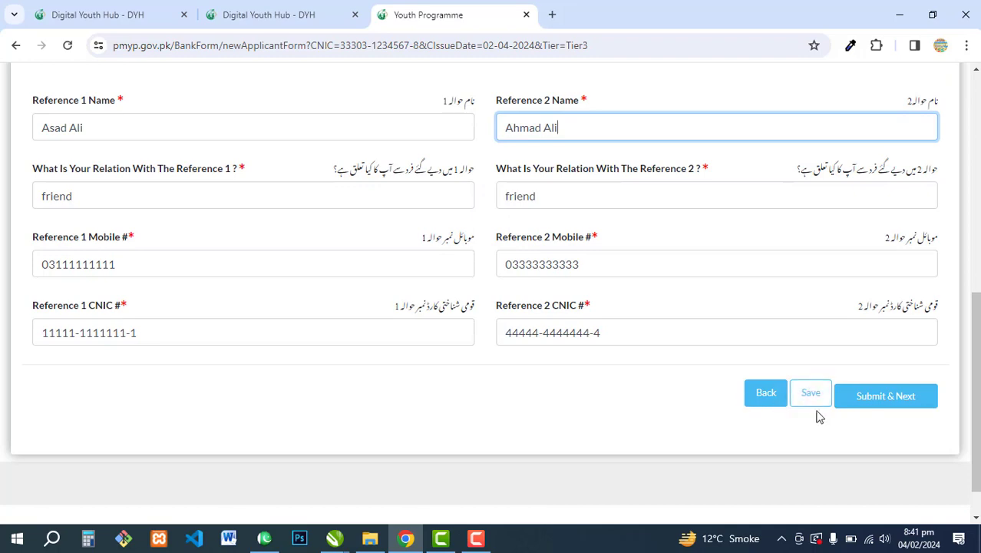
{"action": "left_click", "coordinate": [889, 397]}
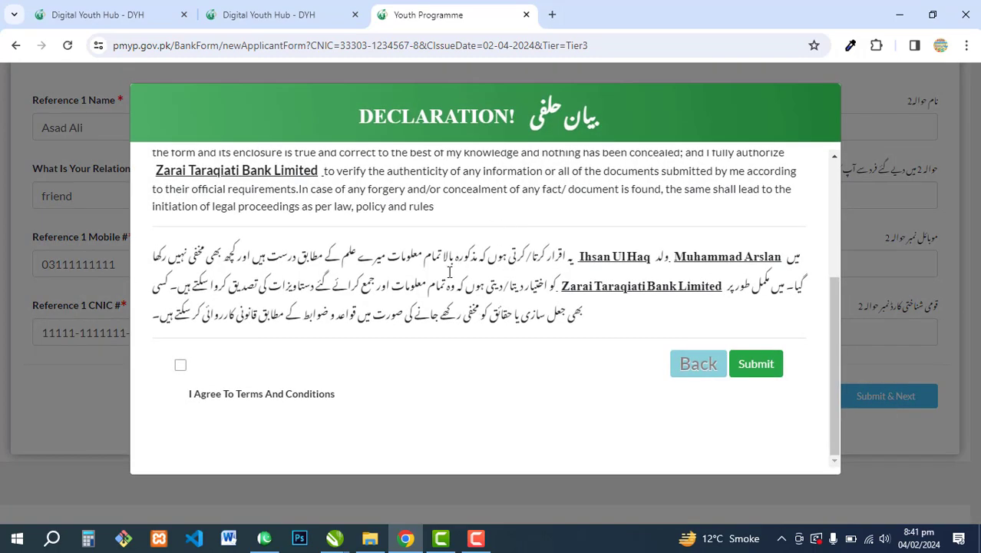
Review the applicant details and declaration text, agree to the terms and conditions, and submit the application
{"action": "scroll", "coordinate": [449, 271], "scroll_direction": "up", "scroll_amount": 3}
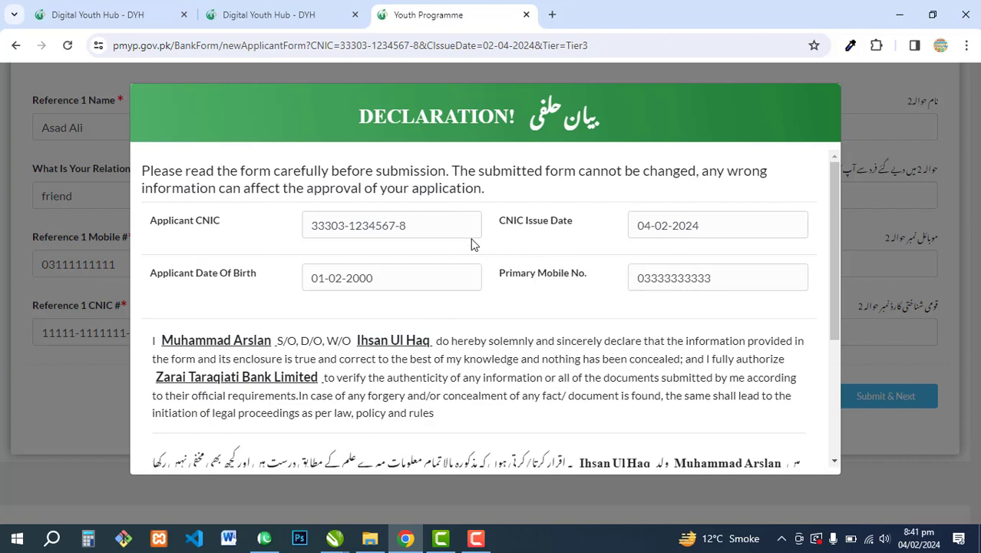
{"action": "scroll", "coordinate": [471, 245], "scroll_direction": "down", "scroll_amount": 1}
{"action": "scroll", "coordinate": [422, 285], "scroll_direction": "down", "scroll_amount": 1}
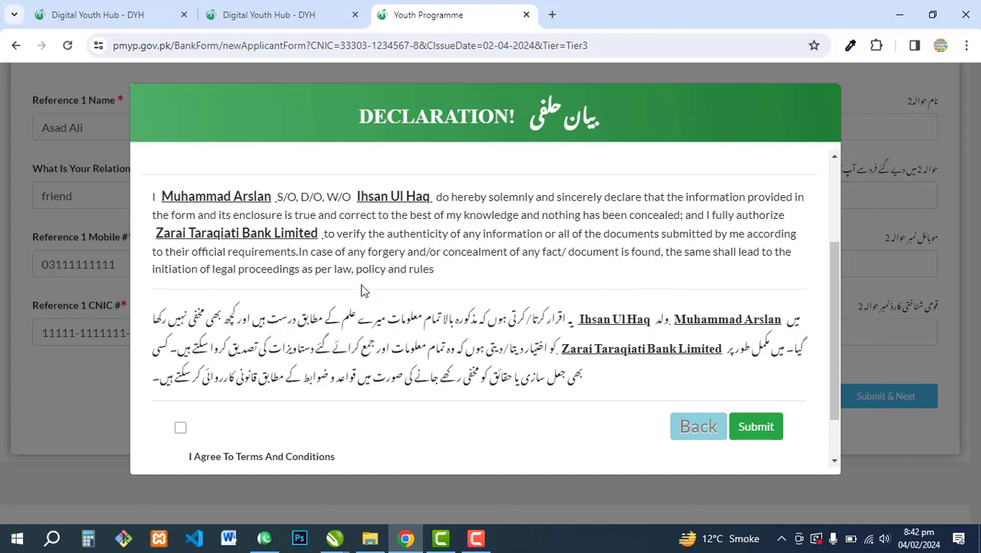
{"action": "scroll", "coordinate": [373, 277], "scroll_direction": "up", "scroll_amount": 3}
{"action": "scroll", "coordinate": [377, 267], "scroll_direction": "down", "scroll_amount": 3}
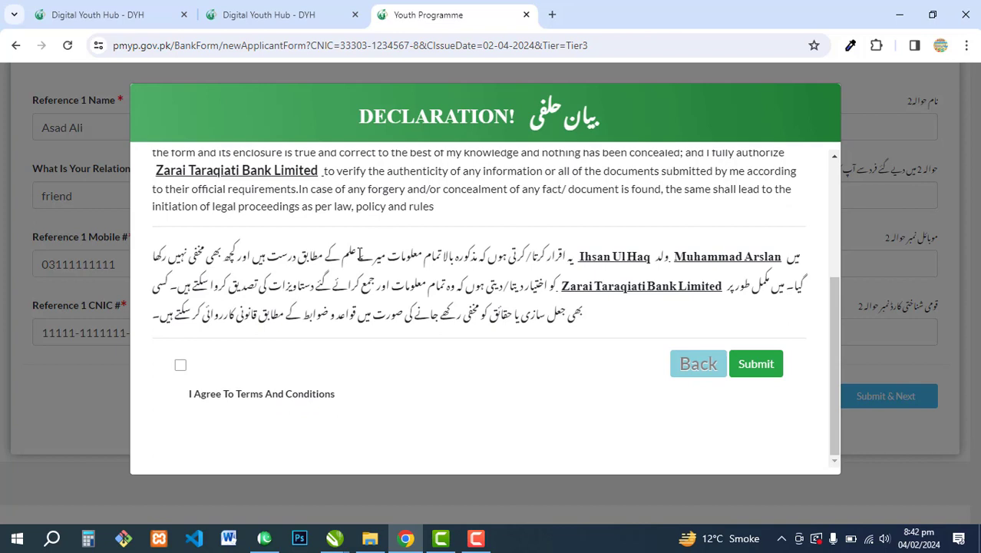
{"action": "left_click", "coordinate": [182, 367]}
{"action": "scroll", "coordinate": [367, 284], "scroll_direction": "up", "scroll_amount": 3}
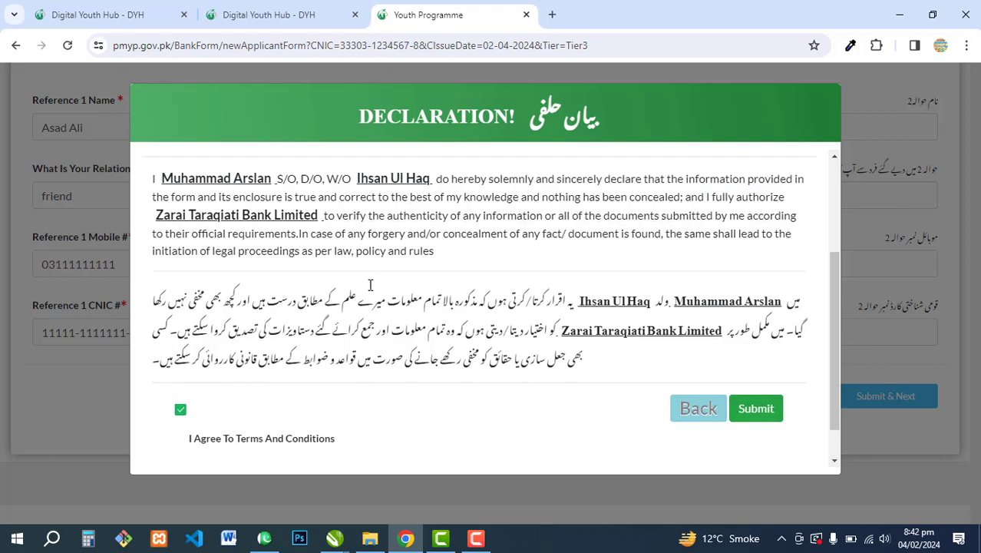
{"action": "scroll", "coordinate": [347, 271], "scroll_direction": "down", "scroll_amount": 2}
{"action": "scroll", "coordinate": [347, 271], "scroll_direction": "down", "scroll_amount": 1}
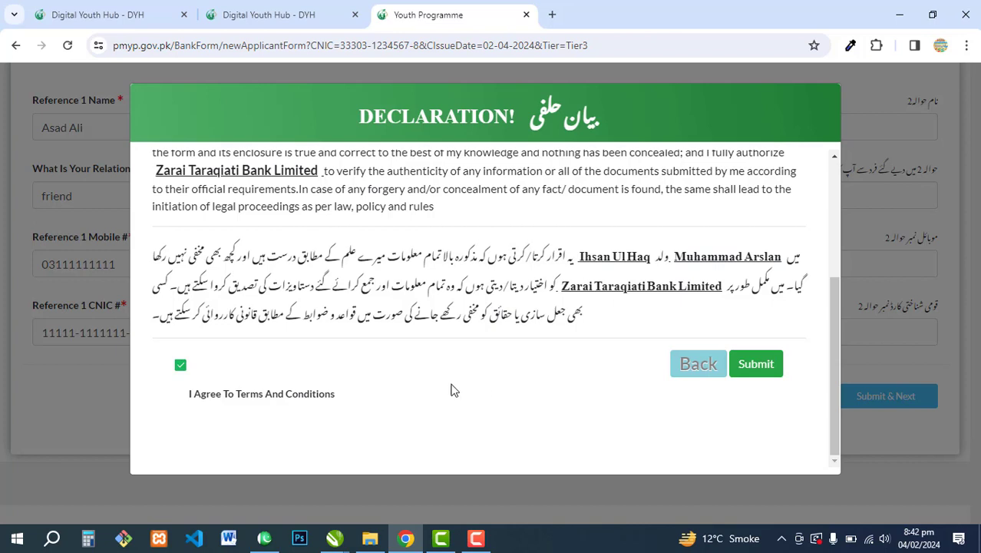
{"action": "left_click", "coordinate": [758, 368]}
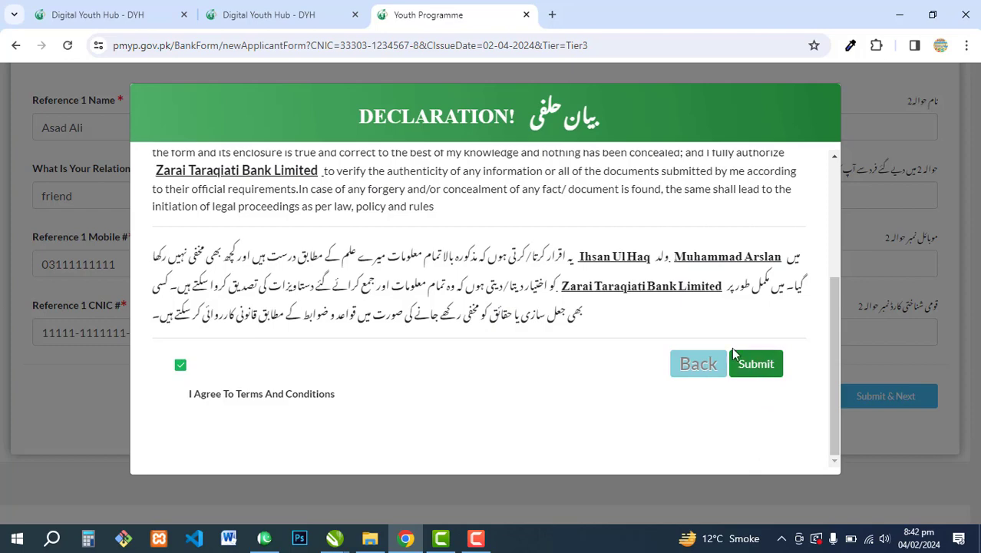